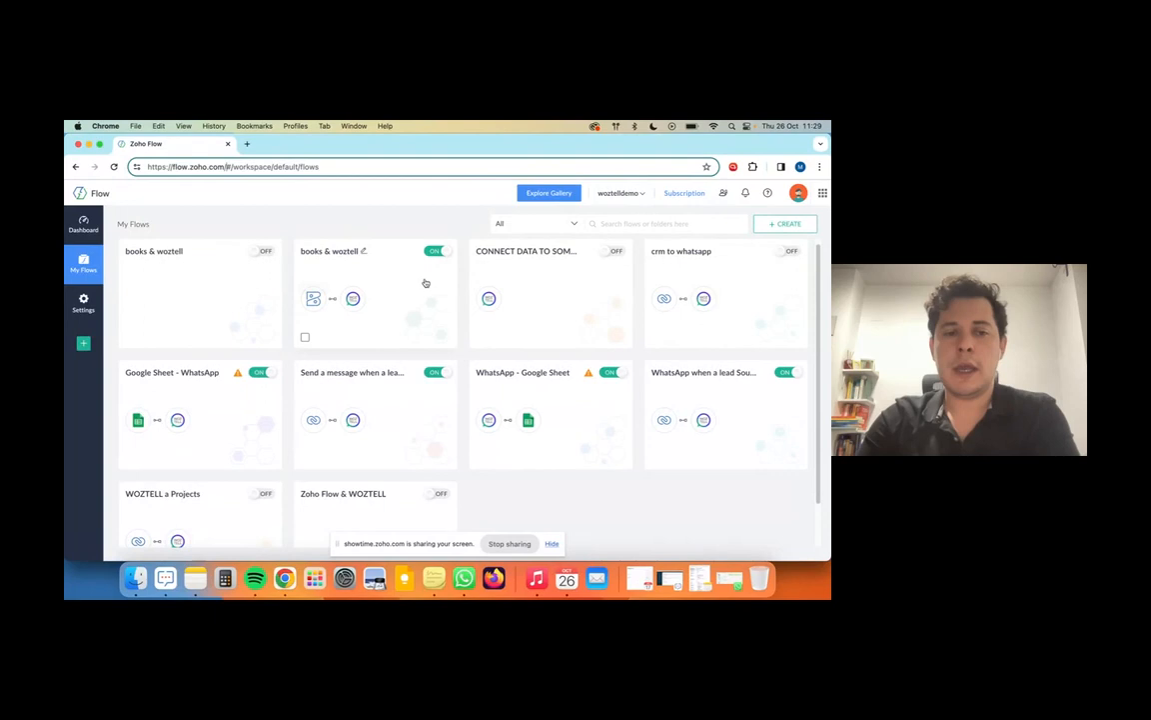
Step: Create a flow 'ZOHO CRM NEW LEAD AND SEND A WHATSAPP MESSAGE' in Home, reusing the name as description
{"action": "scroll", "coordinate": [200, 504], "scroll_direction": "down", "scroll_amount": 1}
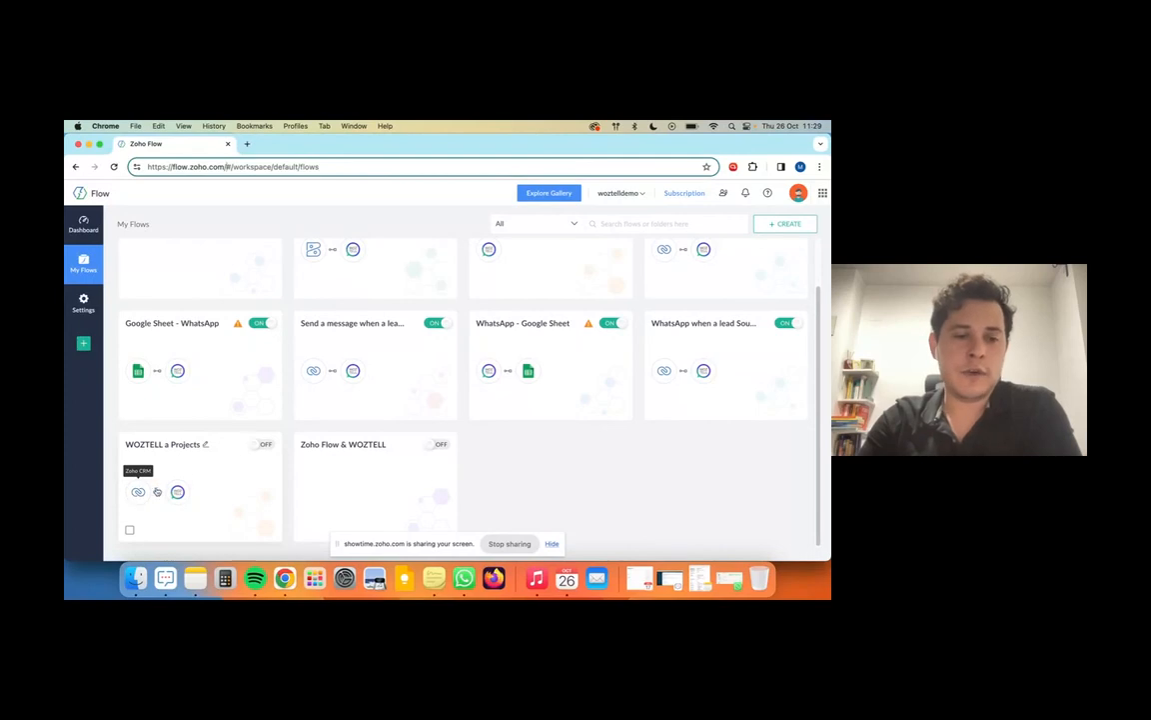
{"action": "scroll", "coordinate": [215, 491], "scroll_direction": "up", "scroll_amount": 1}
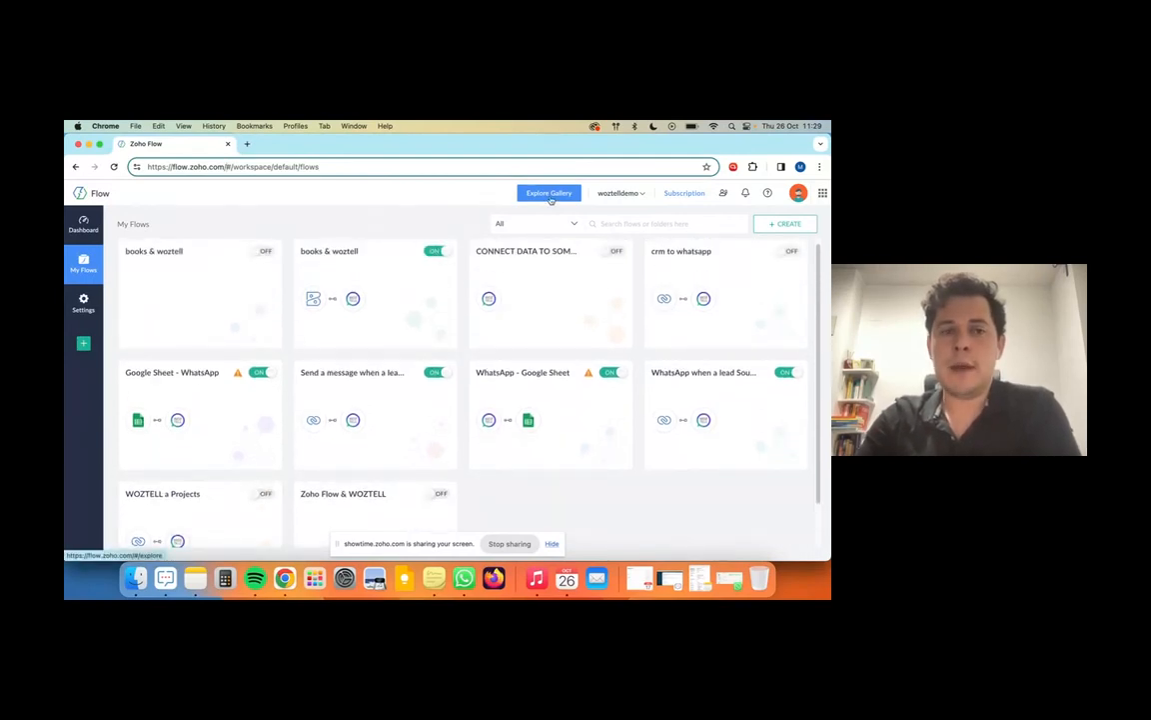
{"action": "left_click", "coordinate": [786, 224]}
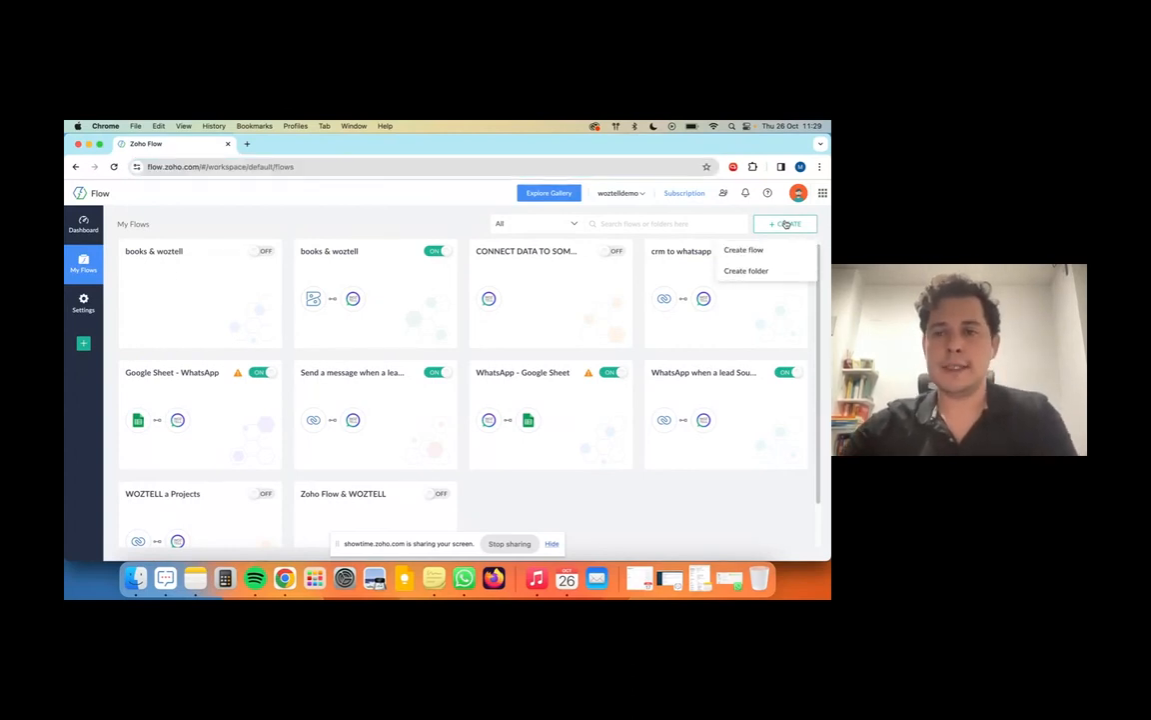
{"action": "left_click", "coordinate": [760, 256]}
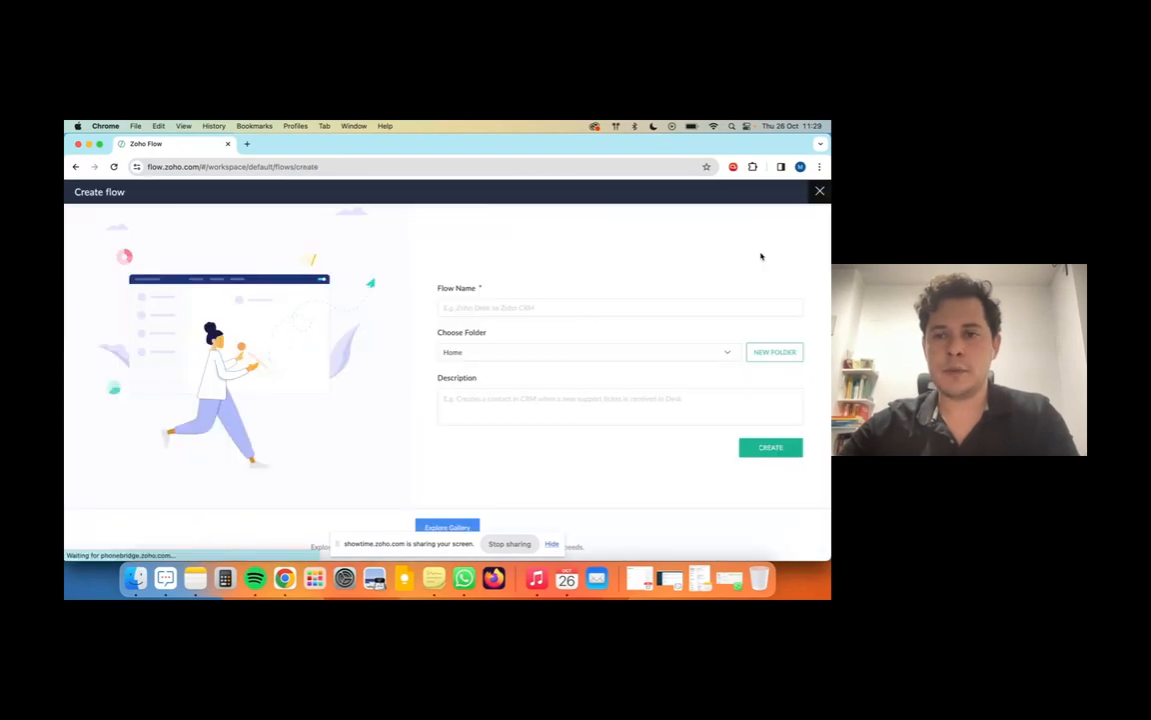
{"action": "left_click", "coordinate": [501, 313]}
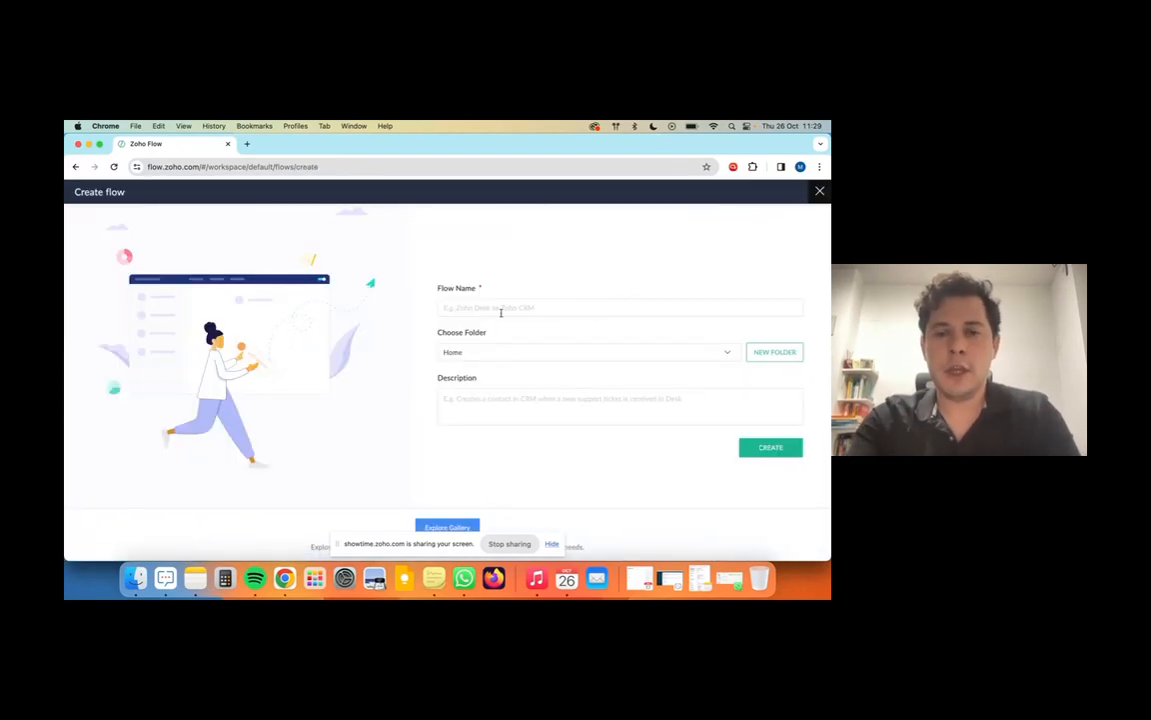
{"action": "type", "text": "ZHOO FLOW"}
{"action": "key", "text": "BackSpace"}
{"action": "type", "text": "CRM"}
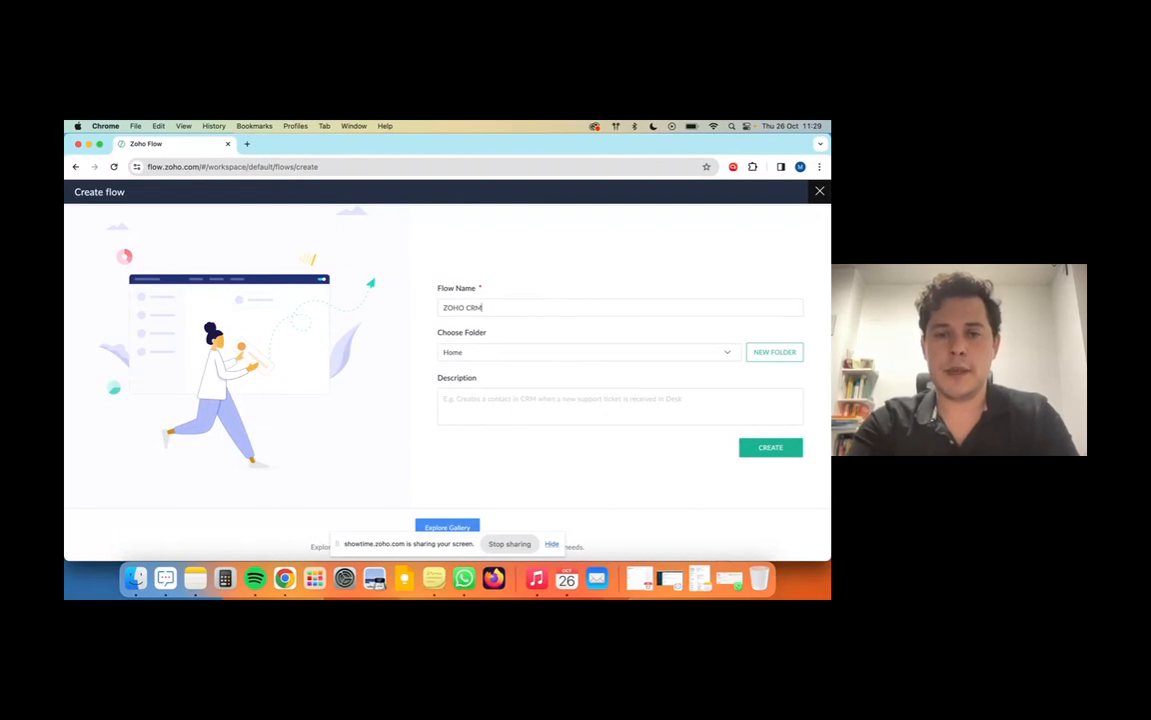
{"action": "type", "text": " TO ZOHO "}
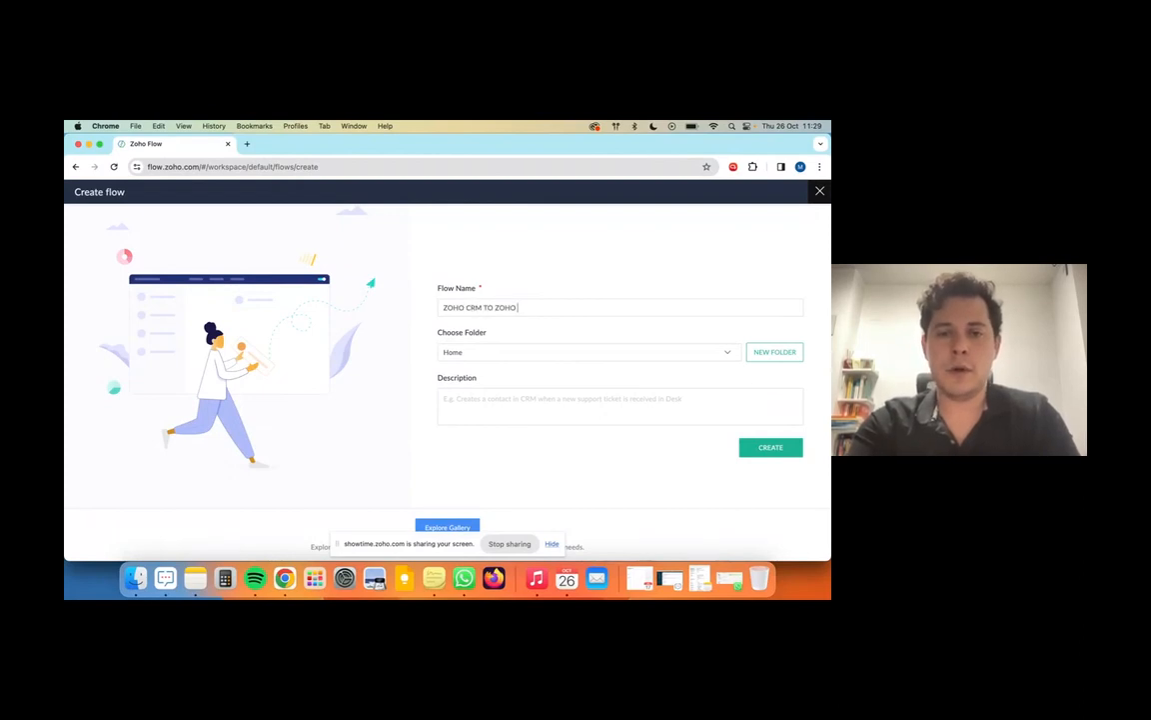
{"action": "key", "text": "BackSpace"}
{"action": "key", "text": "BackSpace"}
{"action": "key", "text": "BackSpace"}
{"action": "key", "text": "BackSpace"}
{"action": "key", "text": "BackSpace"}
{"action": "key", "text": "BackSpace"}
{"action": "key", "text": "BackSpace"}
{"action": "key", "text": "BackSpace"}
{"action": "type", "text": "NEW LEAD"}
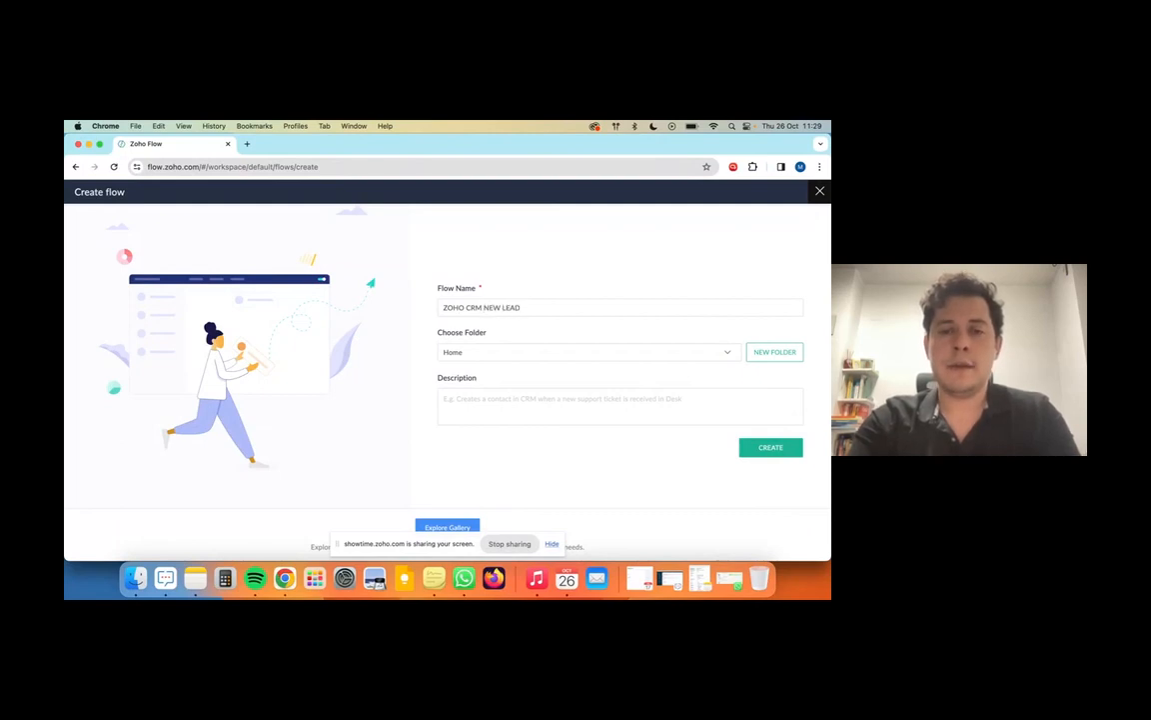
{"action": "type", "text": " AND SEND A WHATSAPP MESSAGE"}
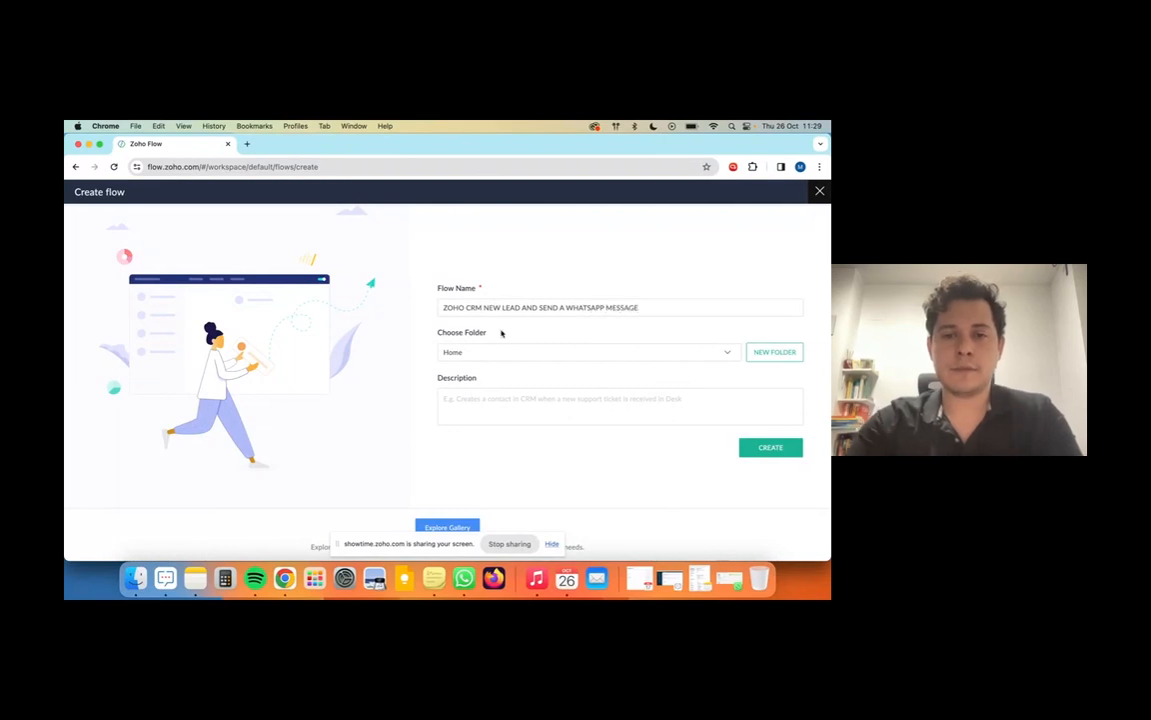
{"action": "left_click", "coordinate": [509, 355]}
{"action": "left_click", "coordinate": [526, 339]}
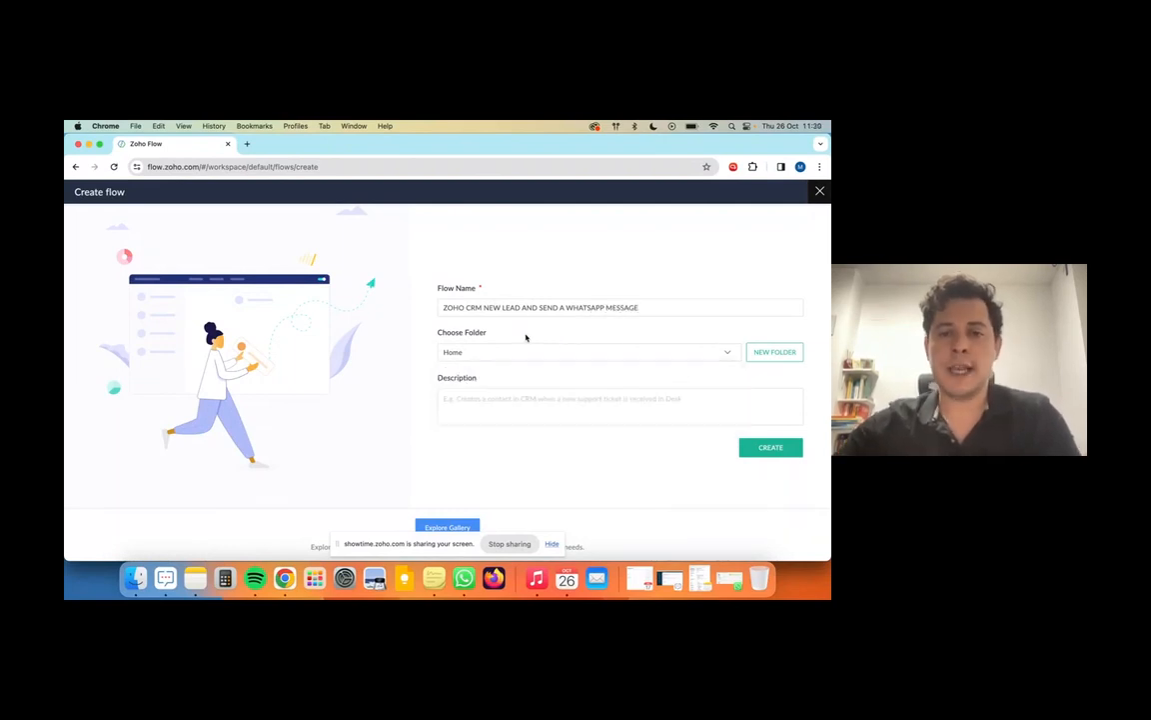
{"action": "left_click", "coordinate": [477, 406]}
{"action": "type", "text": "ZOHO CRM NEW LEAD AND SEND A WHATSAPP MESSAGE"}
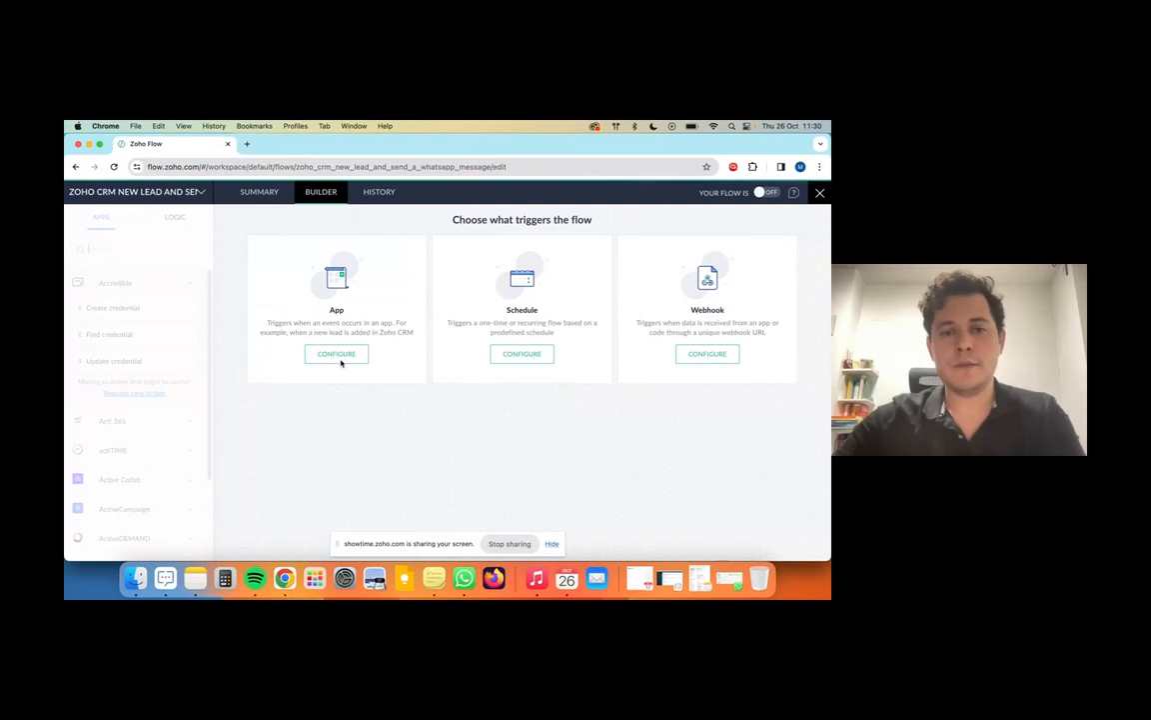
Step: Set the flow's app trigger to Zoho CRM's New lead event
{"action": "left_click", "coordinate": [345, 359]}
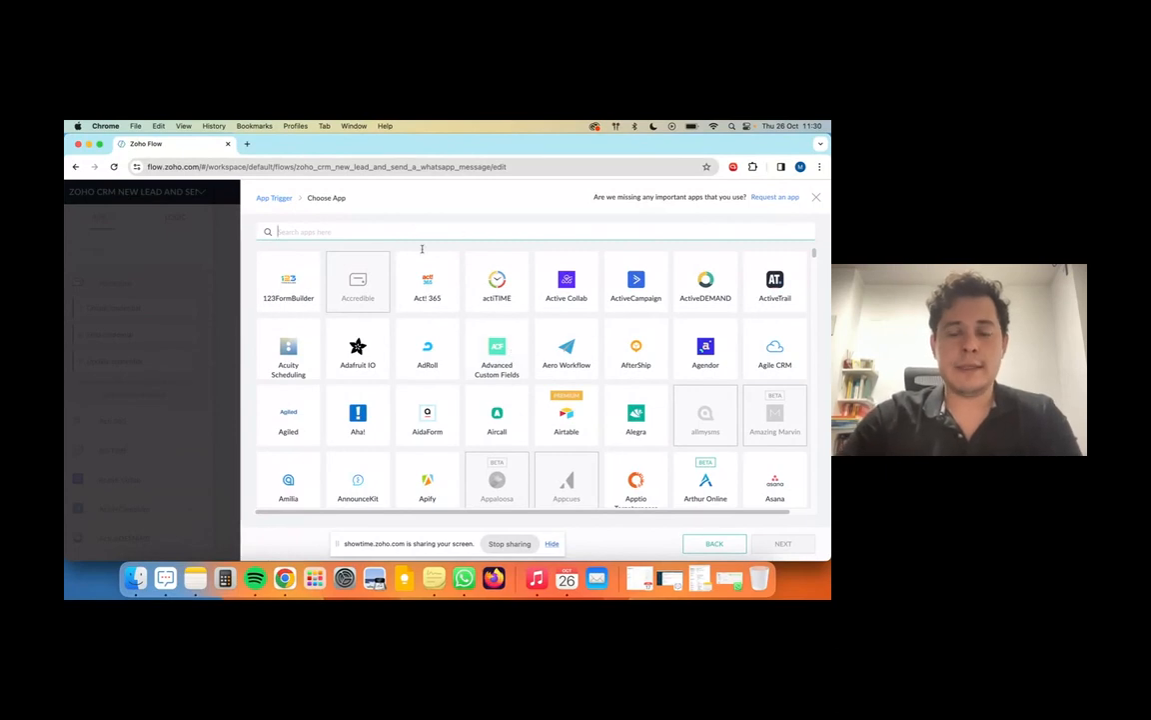
{"action": "scroll", "coordinate": [500, 360], "scroll_direction": "down", "scroll_amount": 3}
{"action": "scroll", "coordinate": [507, 365], "scroll_direction": "down", "scroll_amount": 10}
{"action": "scroll", "coordinate": [507, 366], "scroll_direction": "down", "scroll_amount": 10}
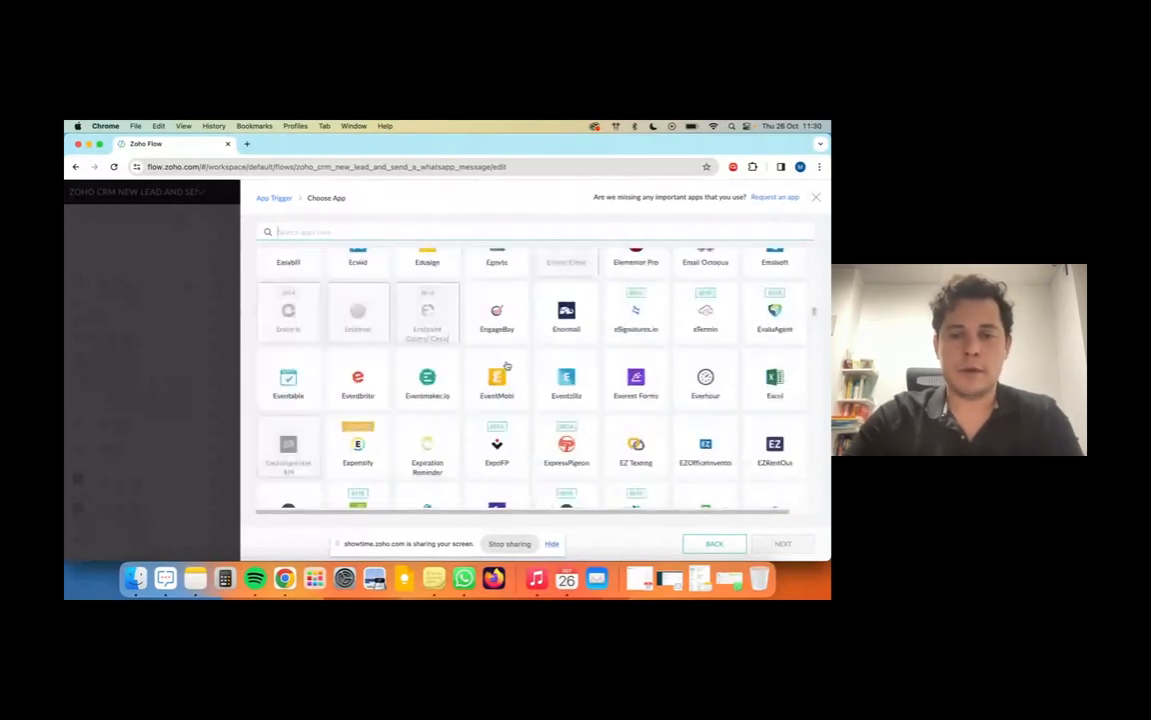
{"action": "type", "text": "ZOHO"}
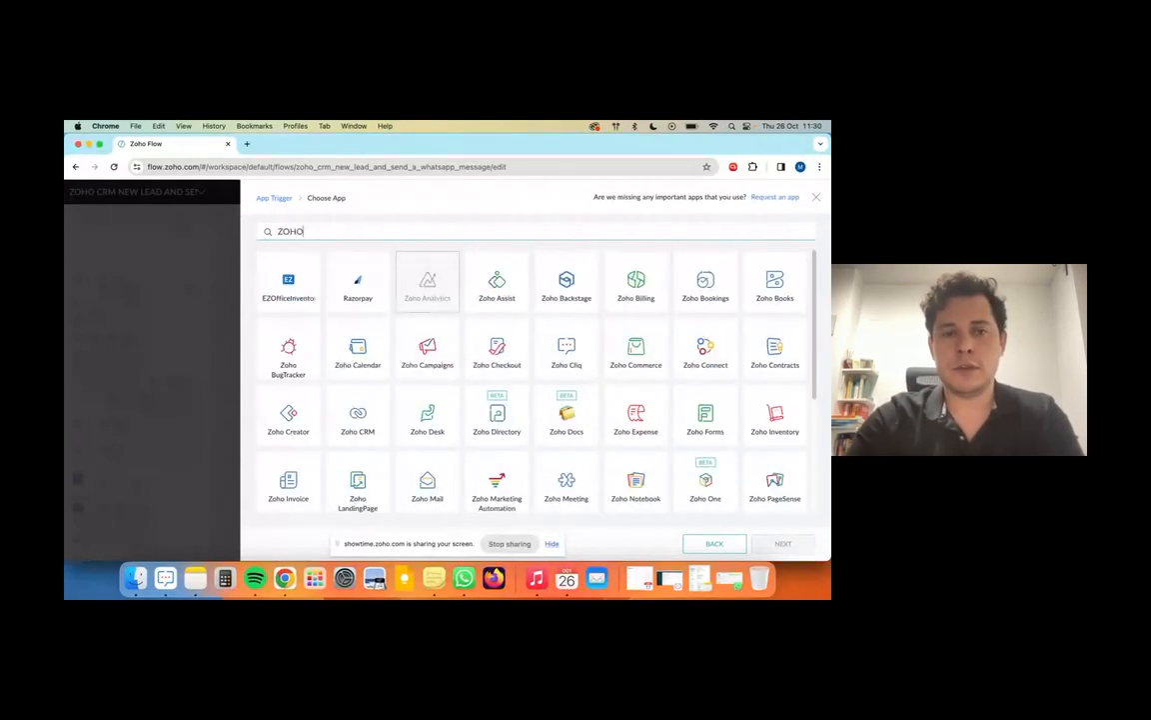
{"action": "type", "text": " CRM"}
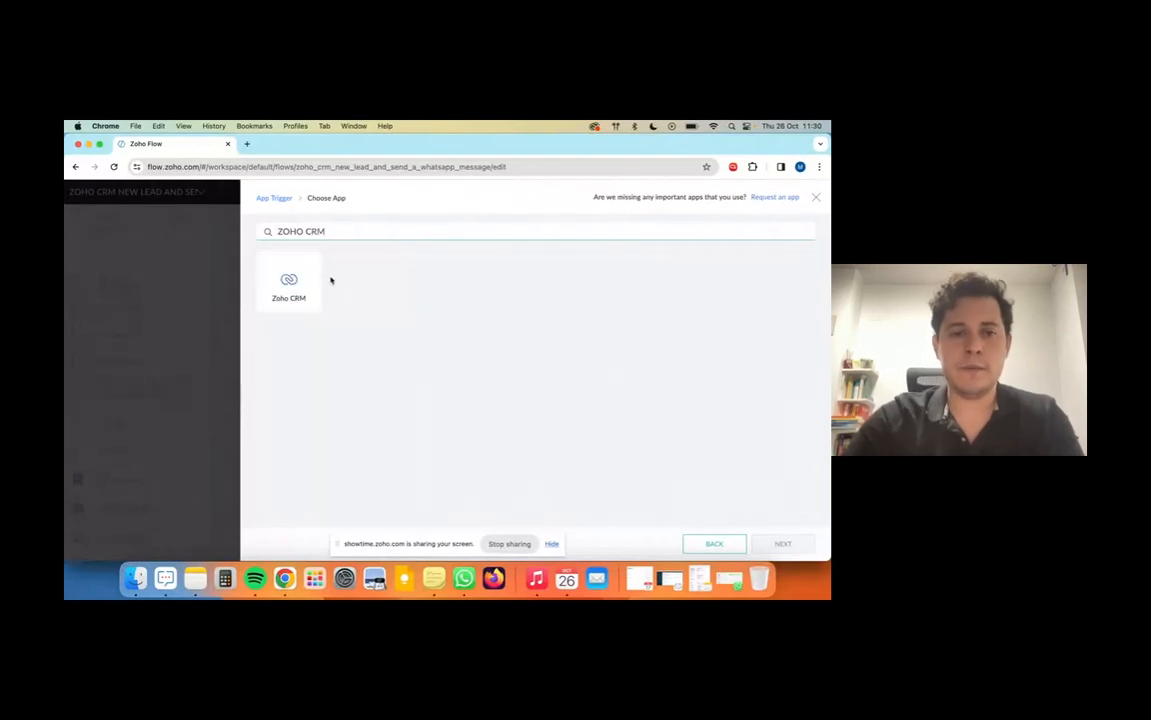
{"action": "left_click", "coordinate": [303, 283]}
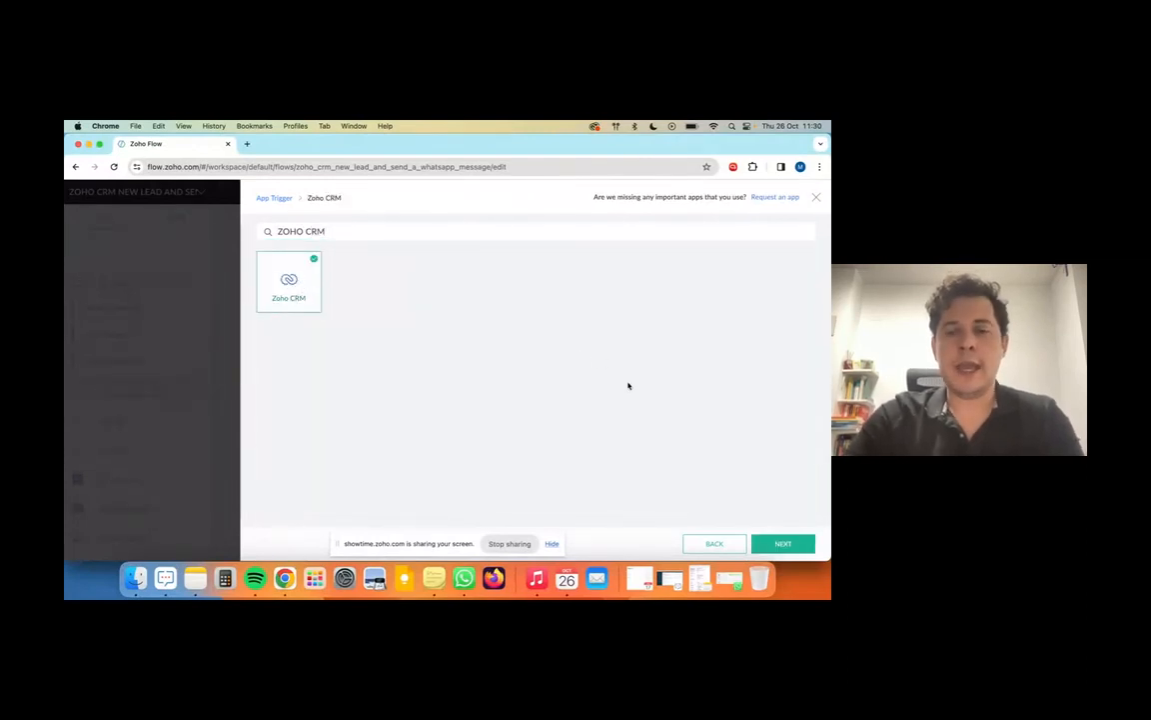
{"action": "left_click", "coordinate": [782, 543]}
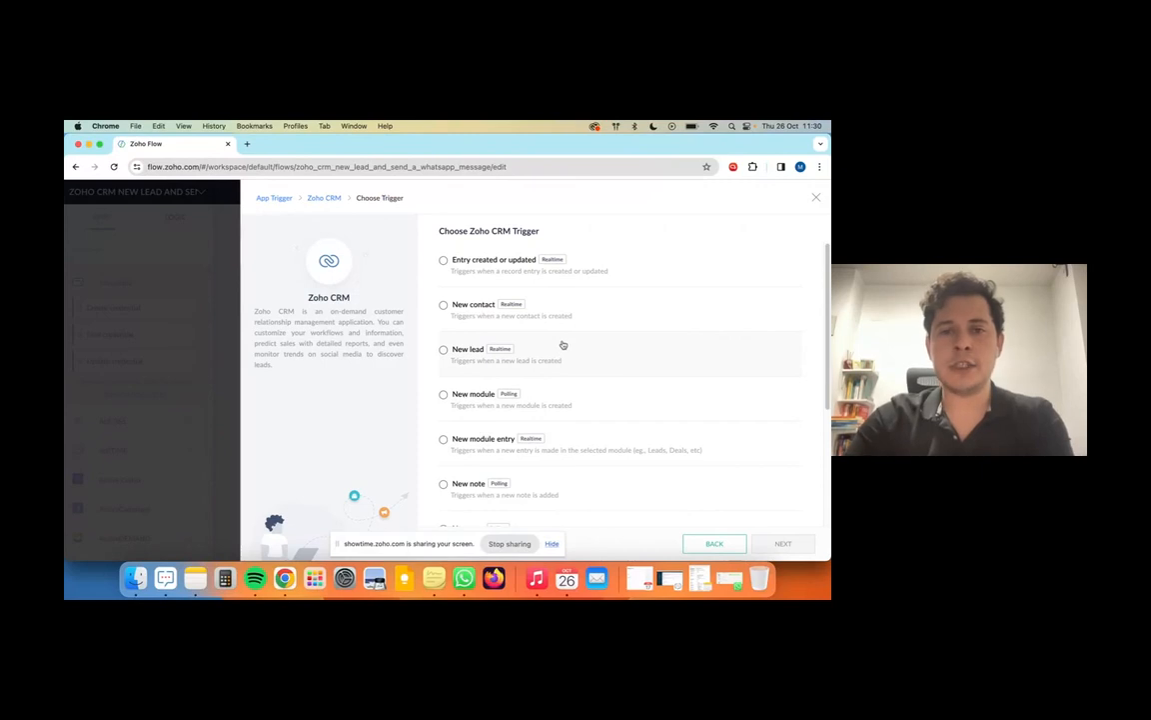
{"action": "scroll", "coordinate": [563, 345], "scroll_direction": "down", "scroll_amount": 5}
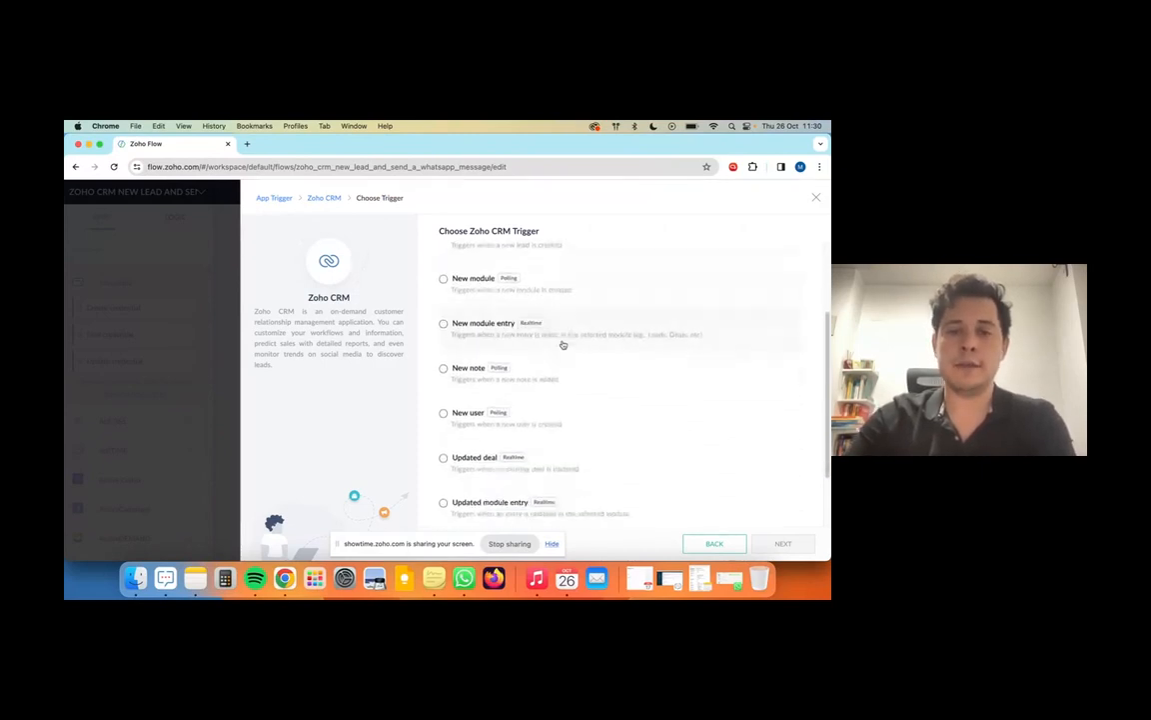
{"action": "scroll", "coordinate": [560, 345], "scroll_direction": "up", "scroll_amount": 5}
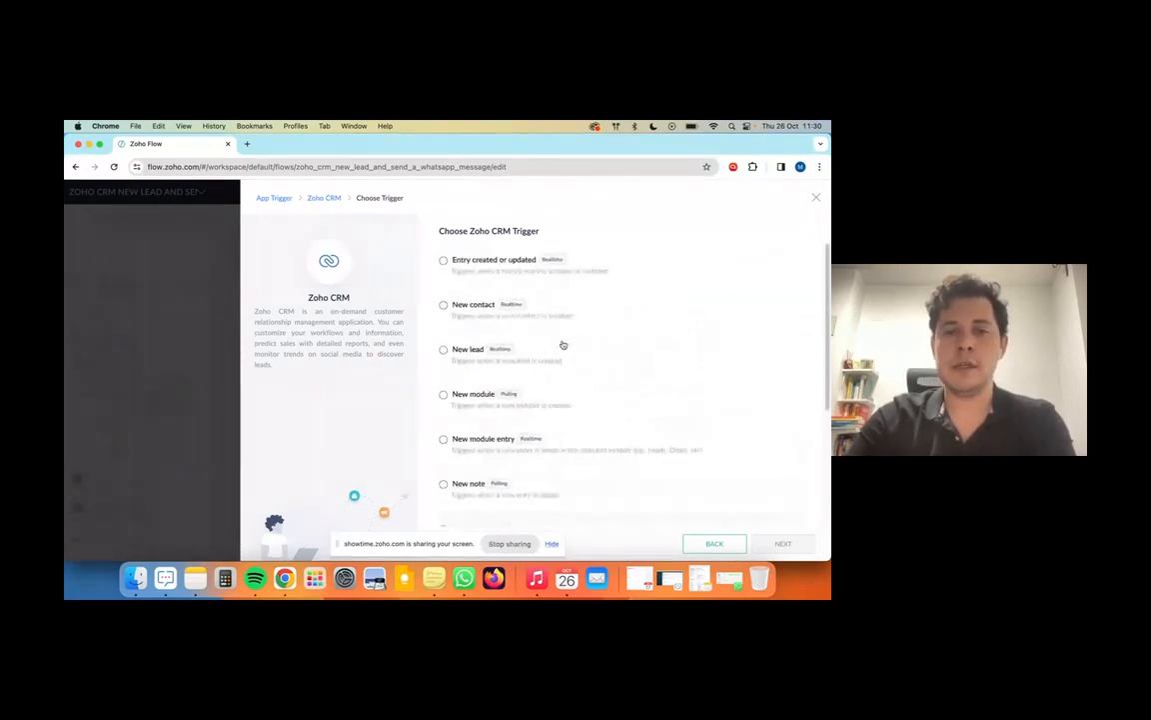
{"action": "left_click", "coordinate": [550, 352]}
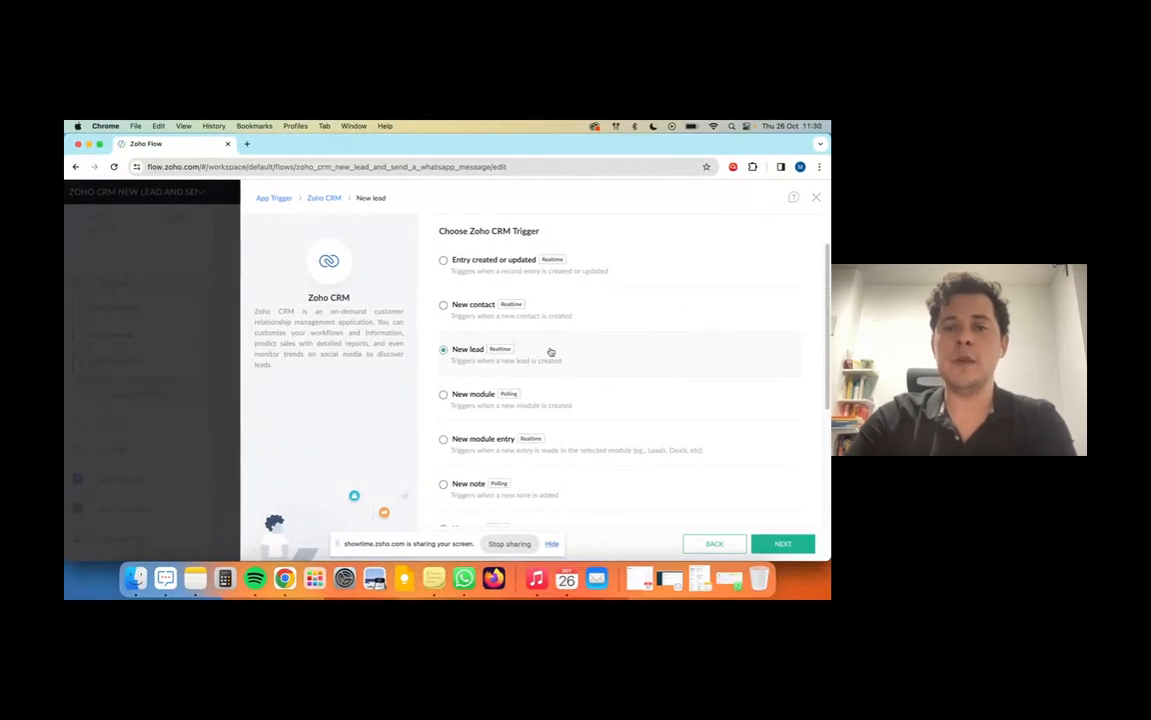
{"action": "left_click", "coordinate": [783, 542]}
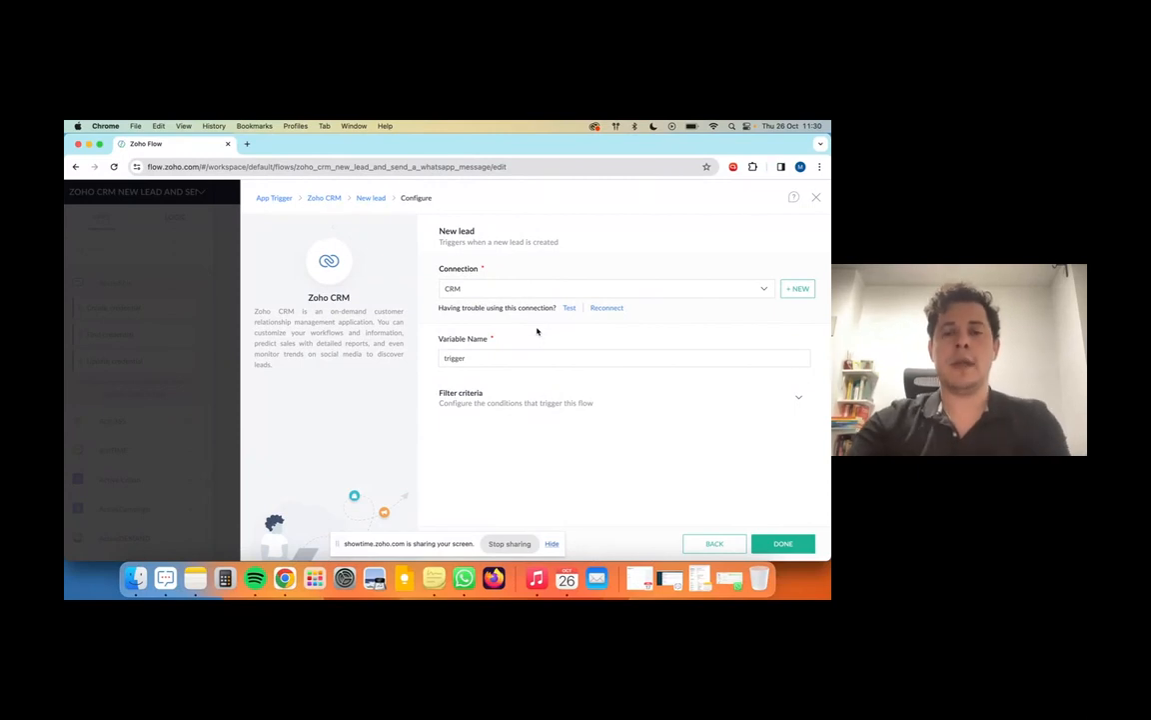
Step: Filter the New lead trigger to leads whose Lead Source contains ContactForm
{"action": "left_click", "coordinate": [529, 400]}
{"action": "left_click", "coordinate": [488, 436]}
{"action": "type", "text": "sour"}
{"action": "left_click", "coordinate": [501, 487]}
{"action": "left_click", "coordinate": [598, 433]}
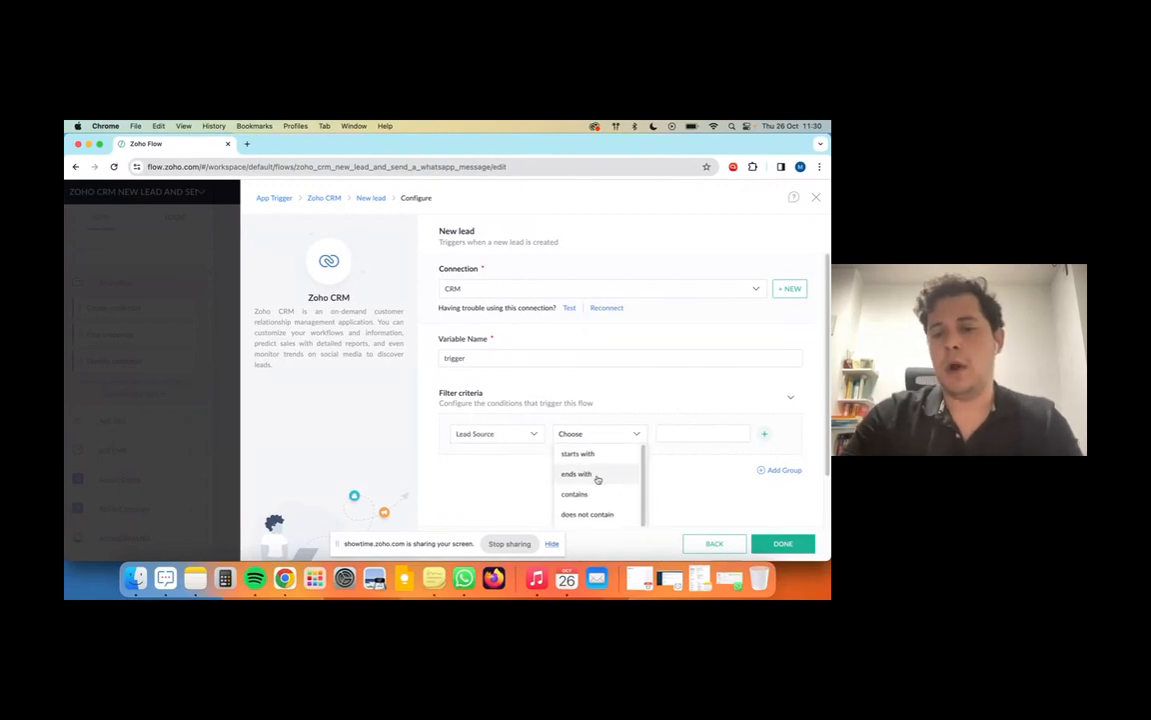
{"action": "left_click", "coordinate": [596, 495]}
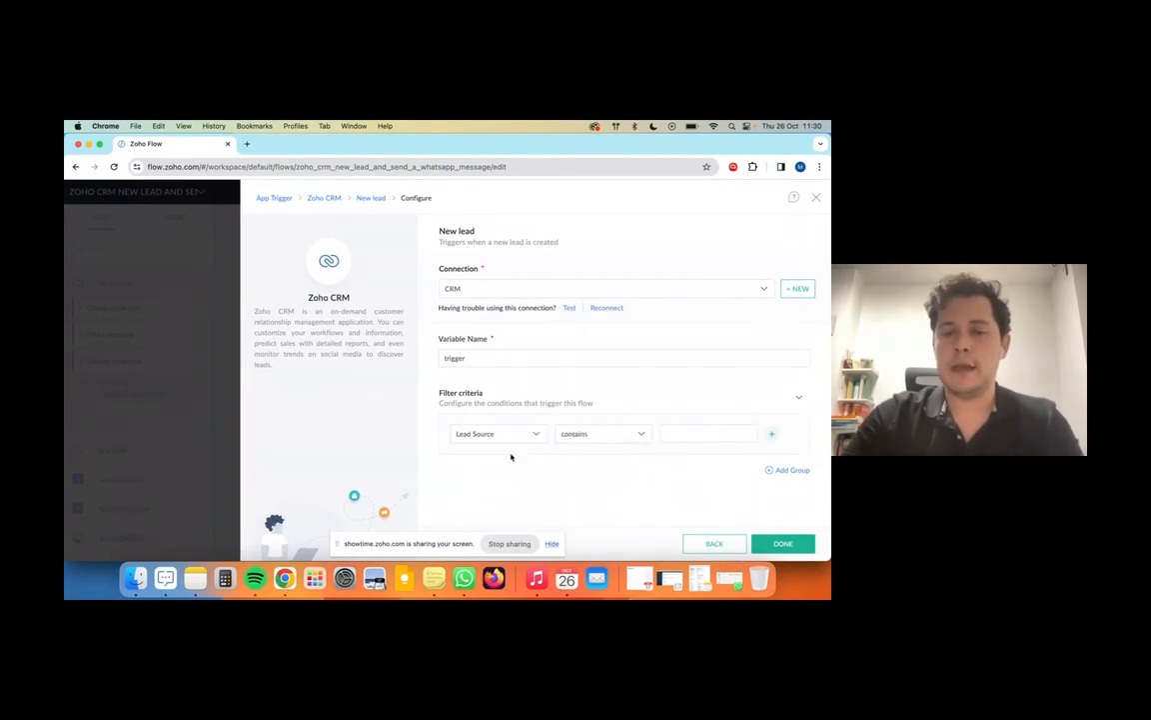
{"action": "left_click", "coordinate": [689, 428]}
{"action": "left_click", "coordinate": [729, 459]}
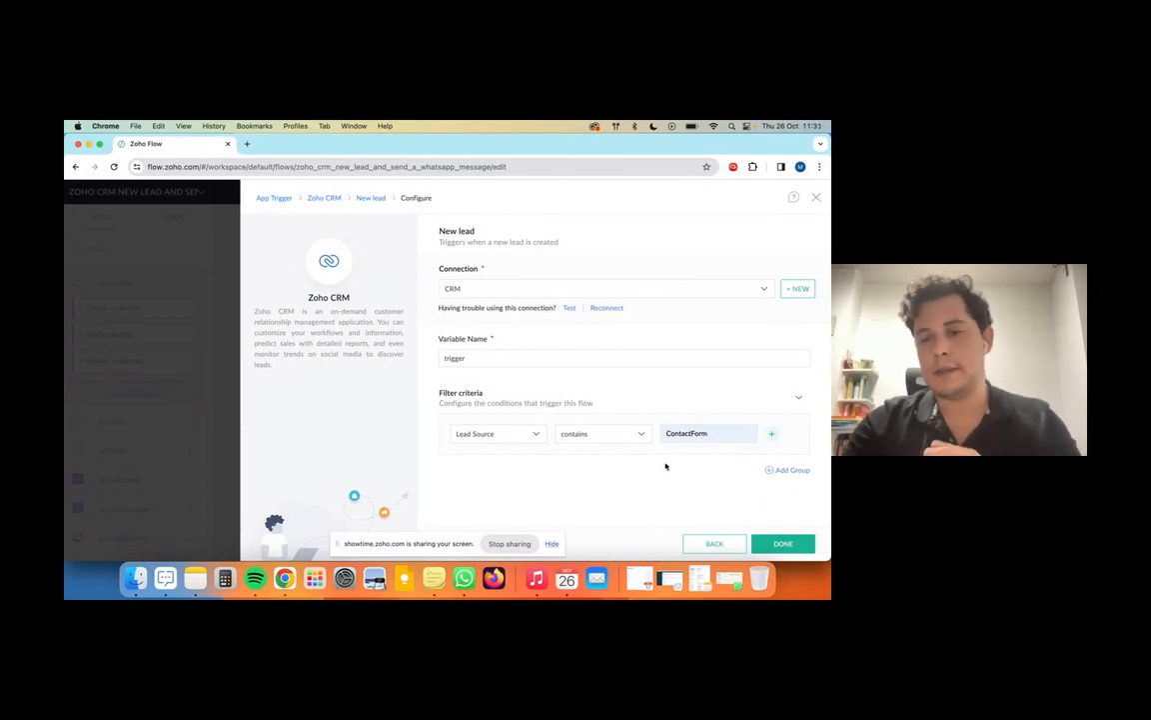
{"action": "left_click", "coordinate": [477, 434]}
{"action": "left_click", "coordinate": [642, 496]}
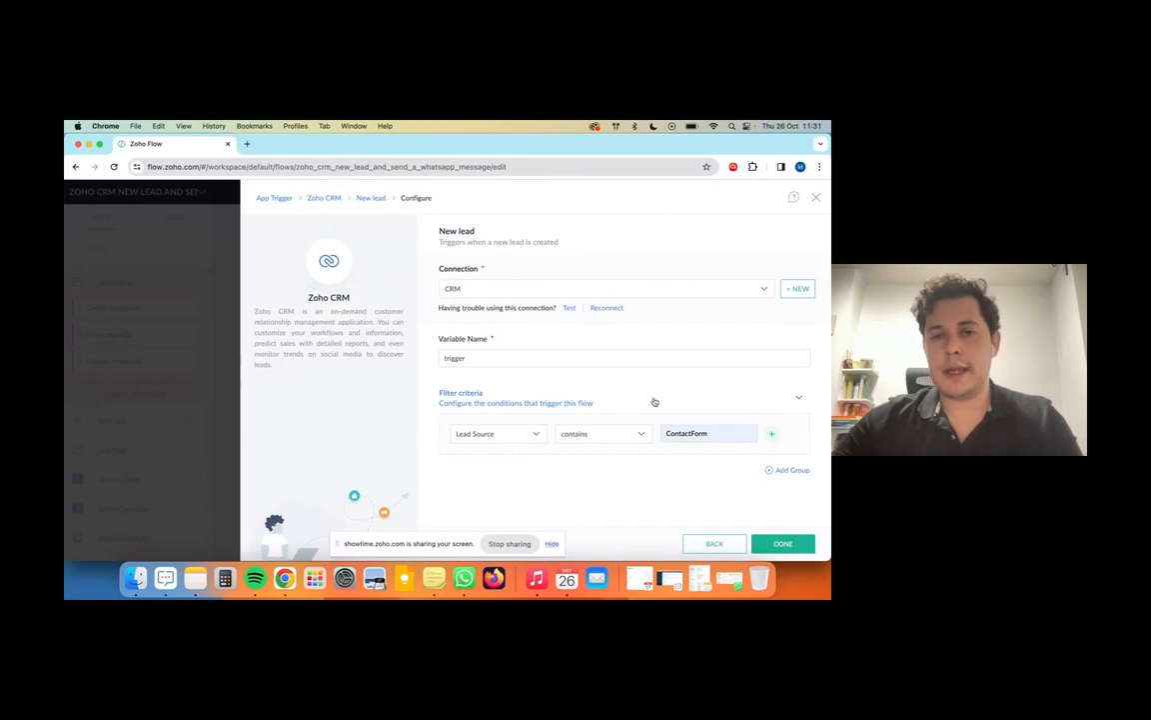
{"action": "left_click", "coordinate": [784, 544]}
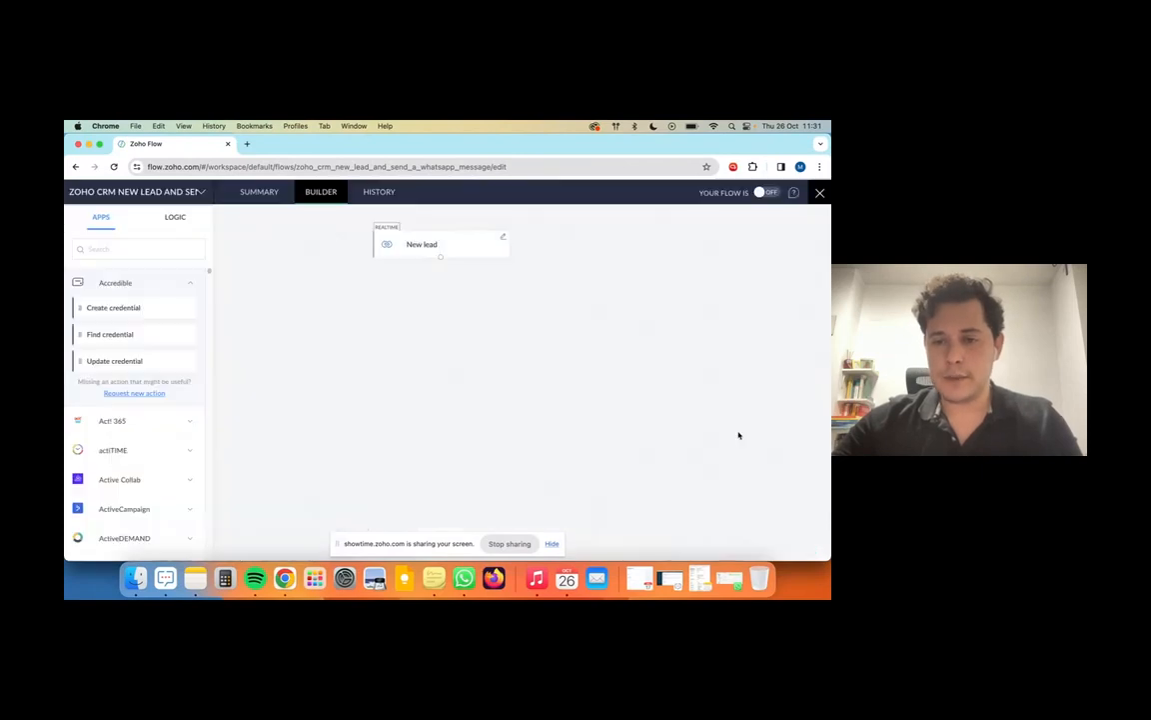
Step: Rename the trigger card to 'NEW LEAD CONTACT FORM'
{"action": "left_click", "coordinate": [441, 269]}
{"action": "key", "text": "super+a"}
{"action": "type", "text": "NE"}
{"action": "type", "text": "W LEAD CONTACT FORM"}
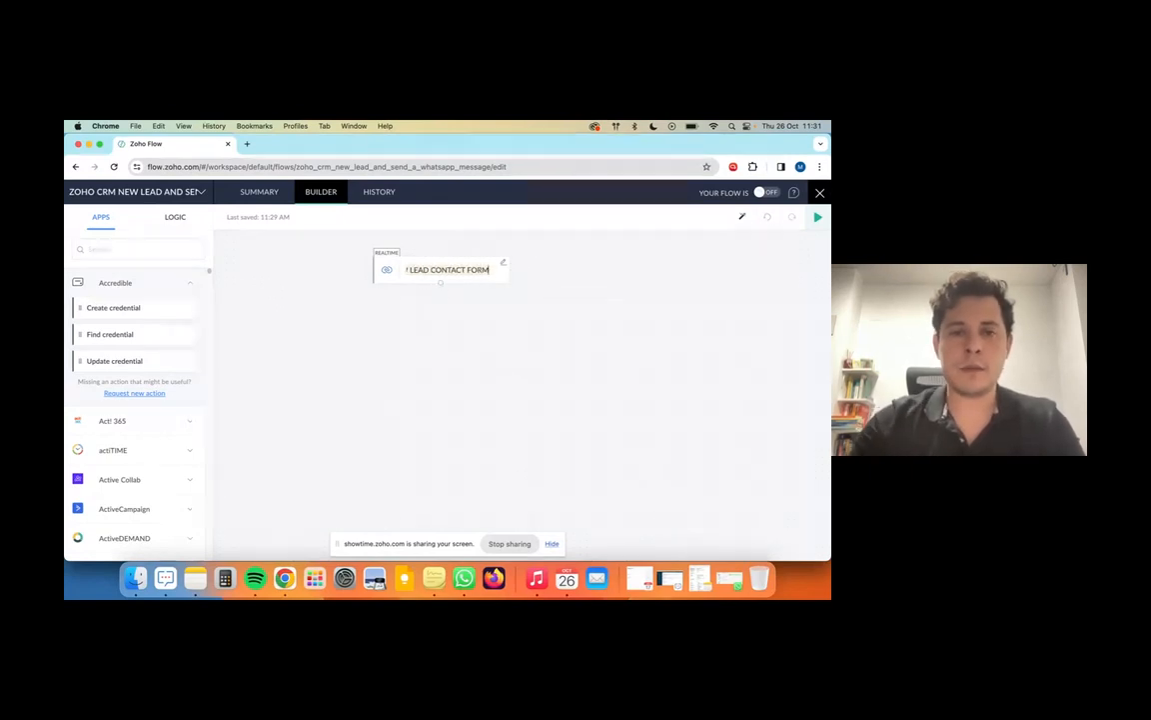
{"action": "left_click", "coordinate": [547, 319]}
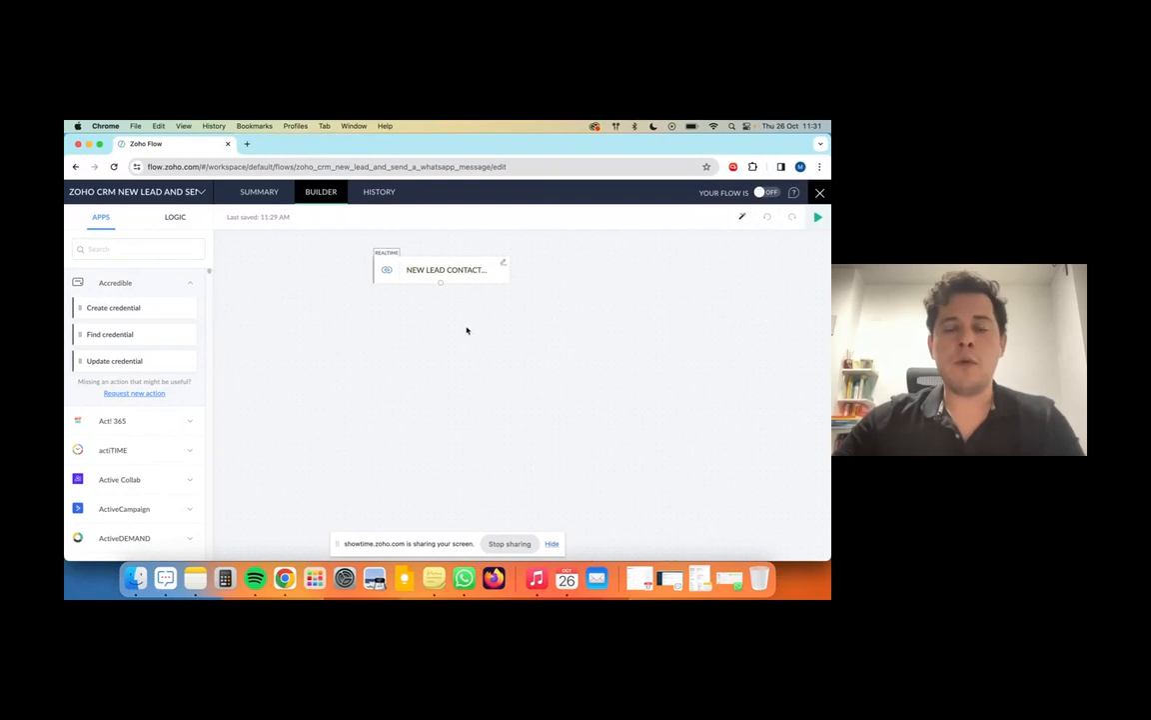
Step: Search the Apps panel for WOZTELL and show its actions
{"action": "left_click", "coordinate": [129, 248]}
{"action": "type", "text": "WOZTELL"}
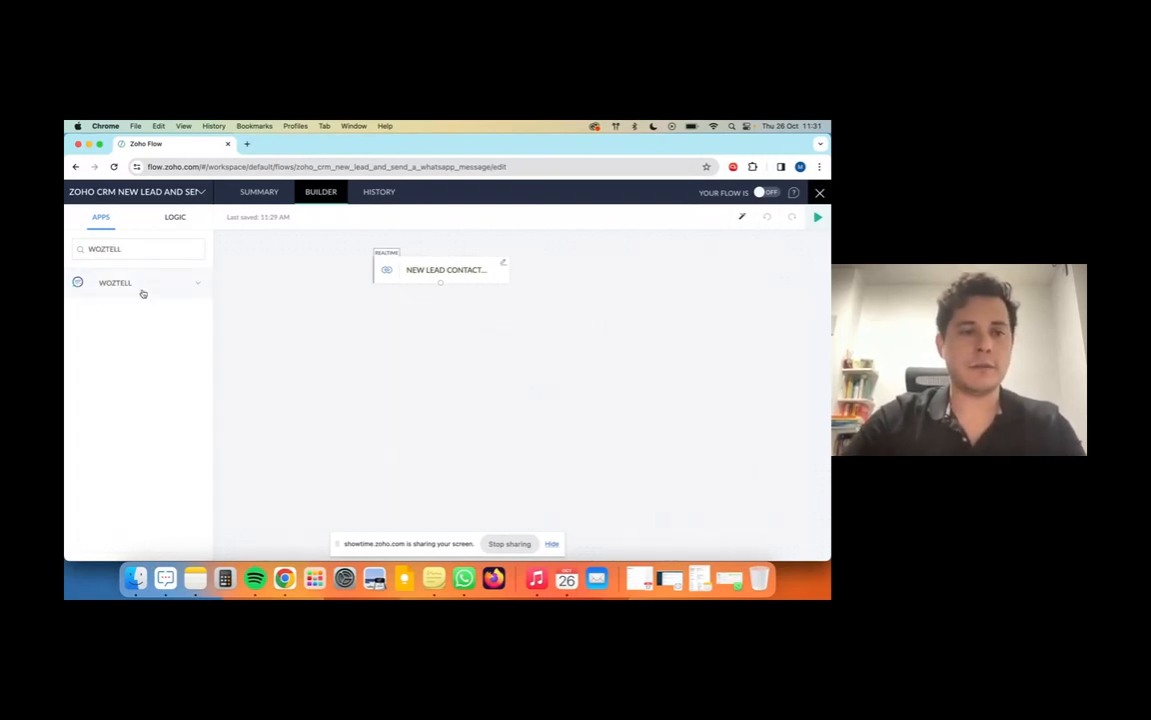
{"action": "left_click", "coordinate": [167, 287]}
Step: Add a WOZTELL Send WhatsApp template message step using WOZTELL Z Demo and template demo janine [en]
{"action": "left_click_drag", "start_coordinate": [128, 333], "coordinate": [455, 320]}
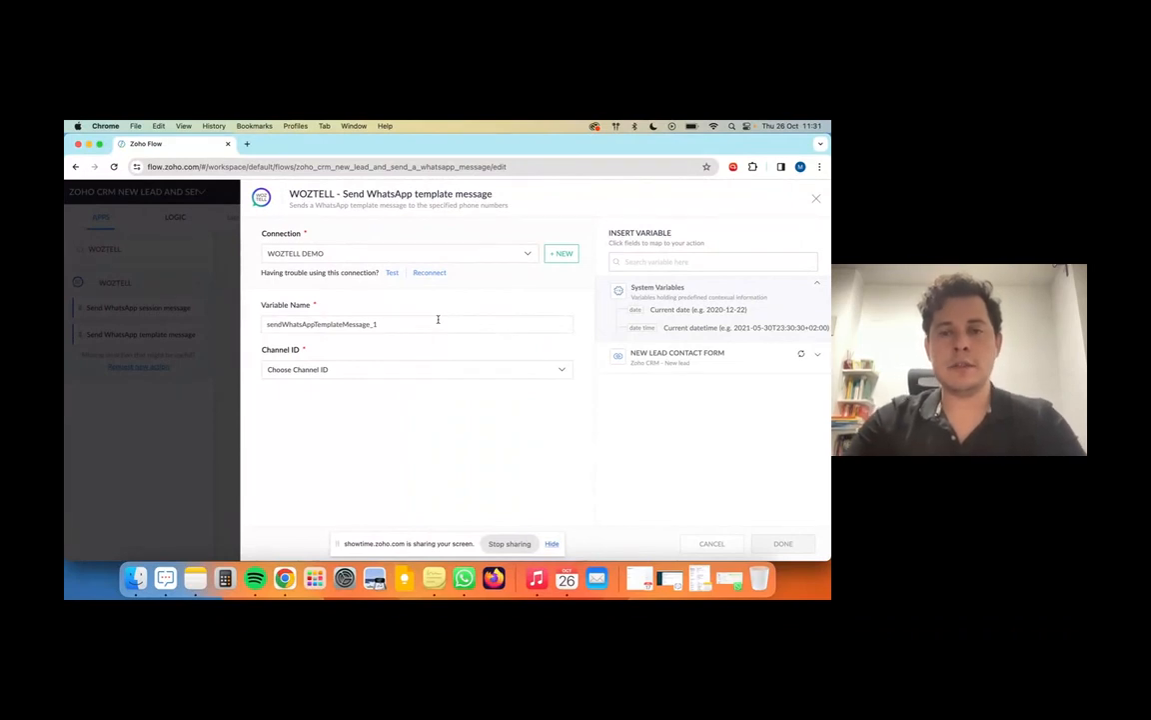
{"action": "left_click", "coordinate": [380, 372]}
{"action": "left_click", "coordinate": [326, 411]}
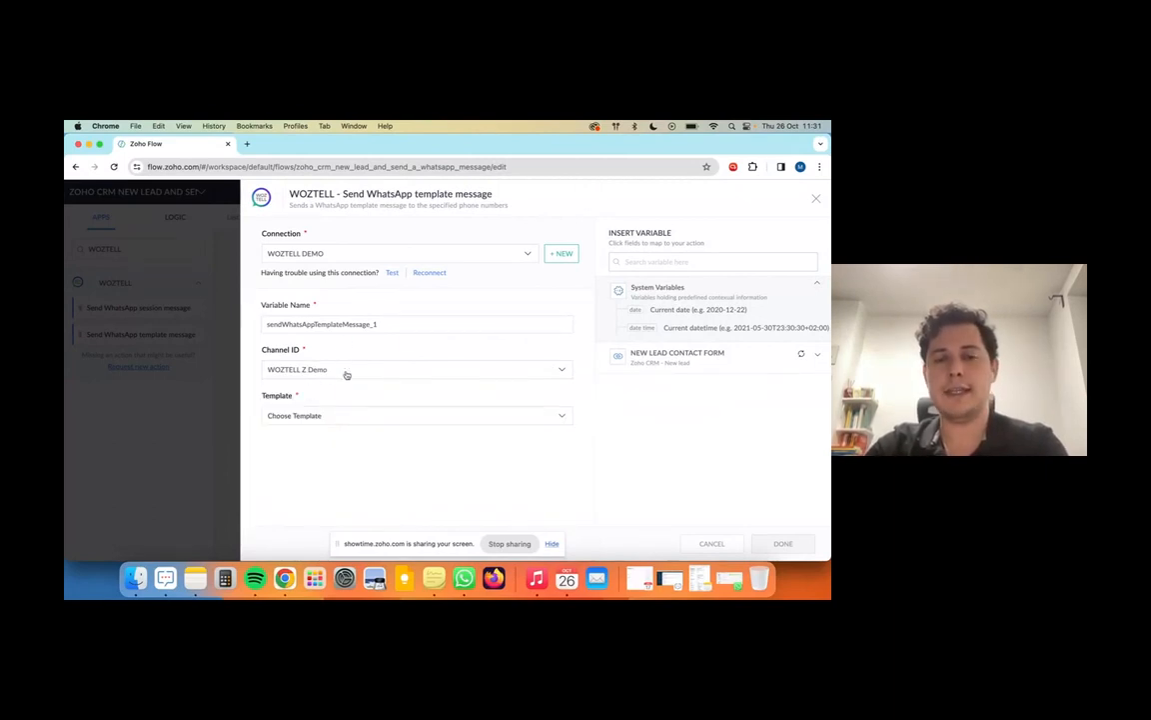
{"action": "left_click", "coordinate": [339, 418]}
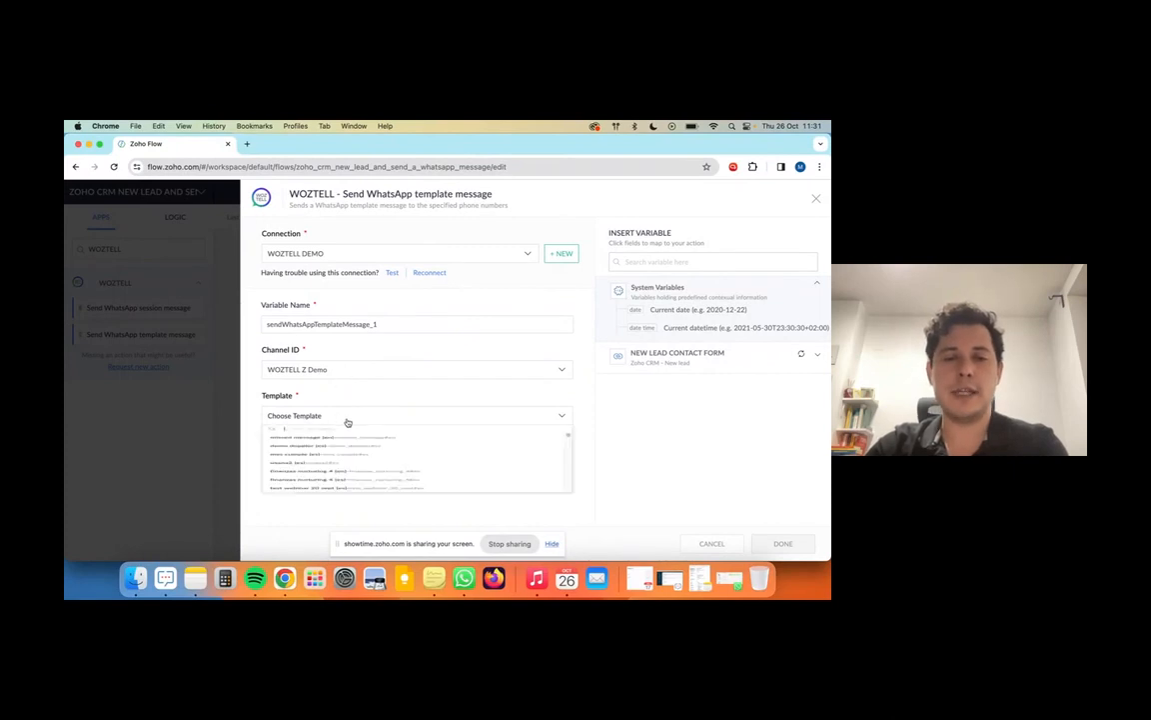
{"action": "scroll", "coordinate": [342, 484], "scroll_direction": "down", "scroll_amount": 10}
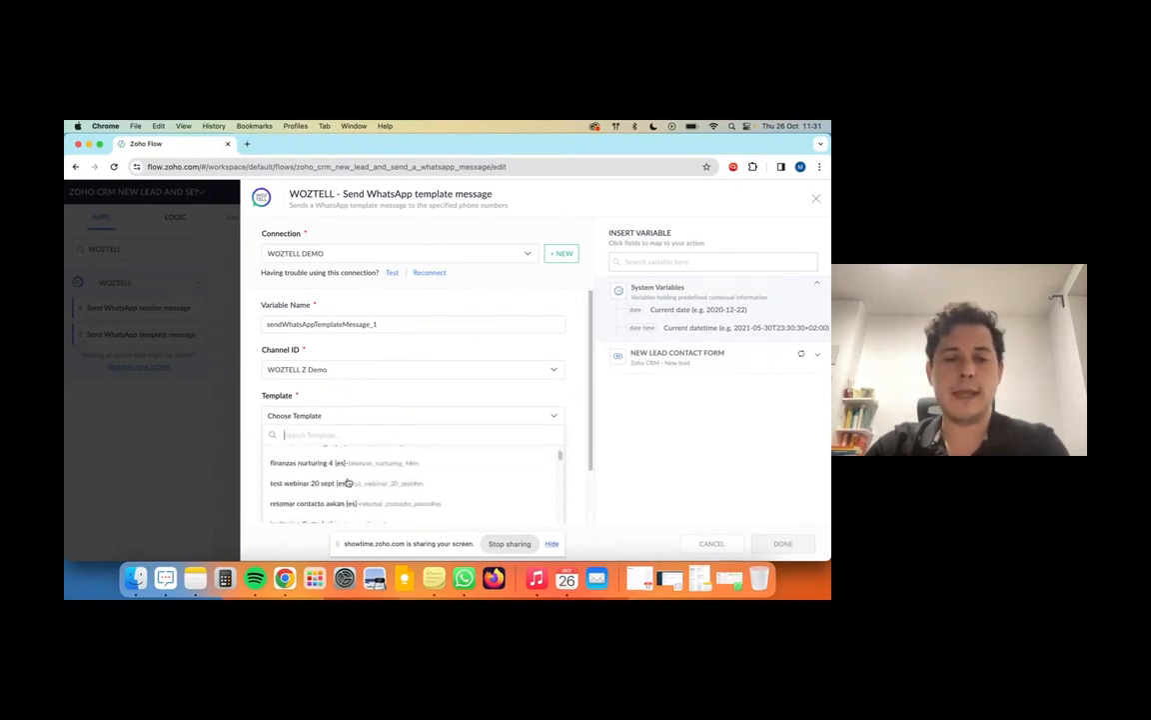
{"action": "type", "text": "janine"}
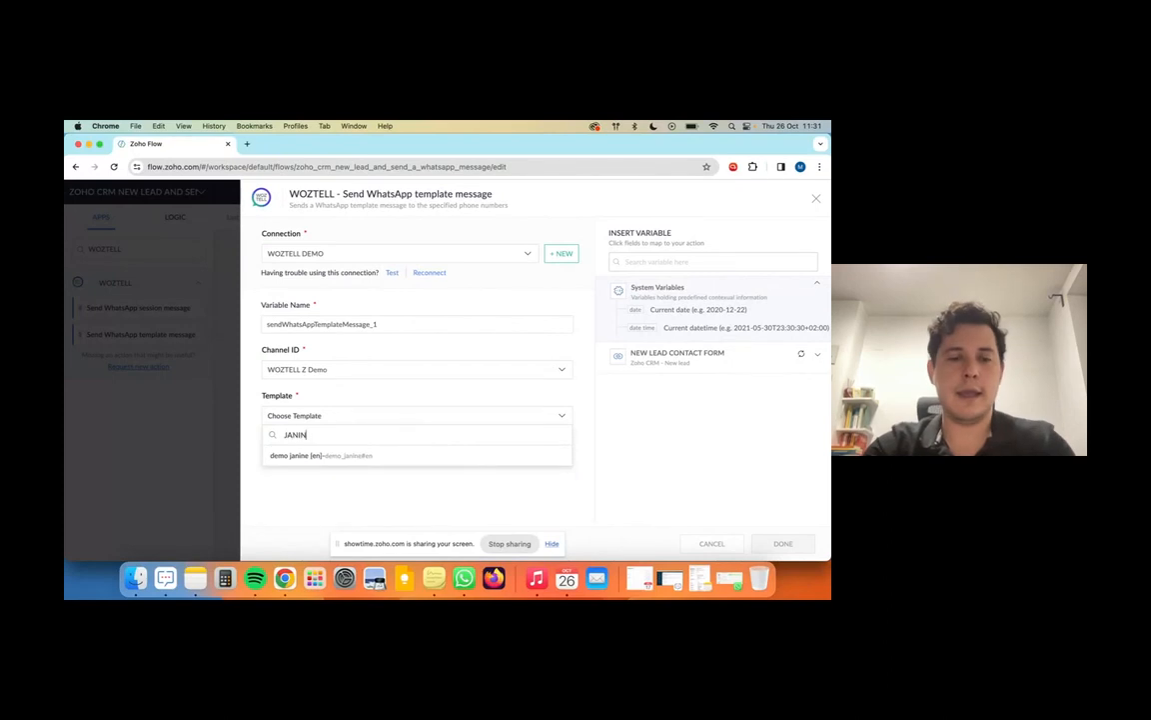
{"action": "left_click", "coordinate": [372, 454]}
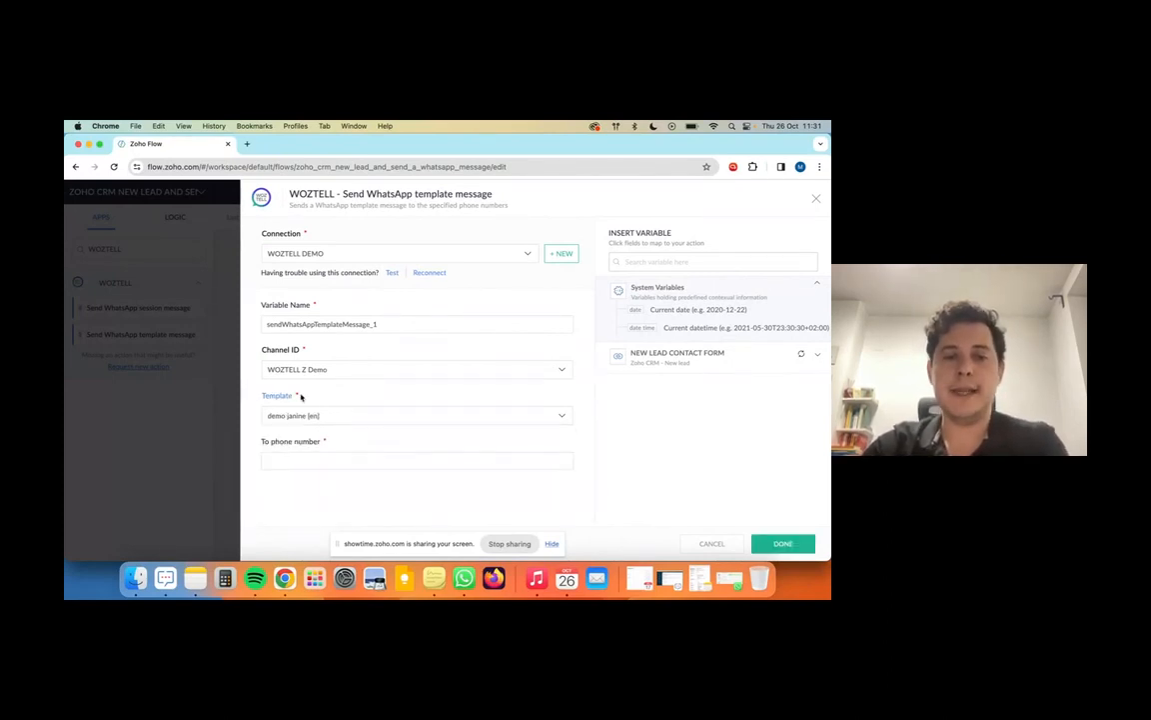
Step: Send the template to the lead's Mobile field, save the step, and start Test & Debug
{"action": "left_click", "coordinate": [324, 457]}
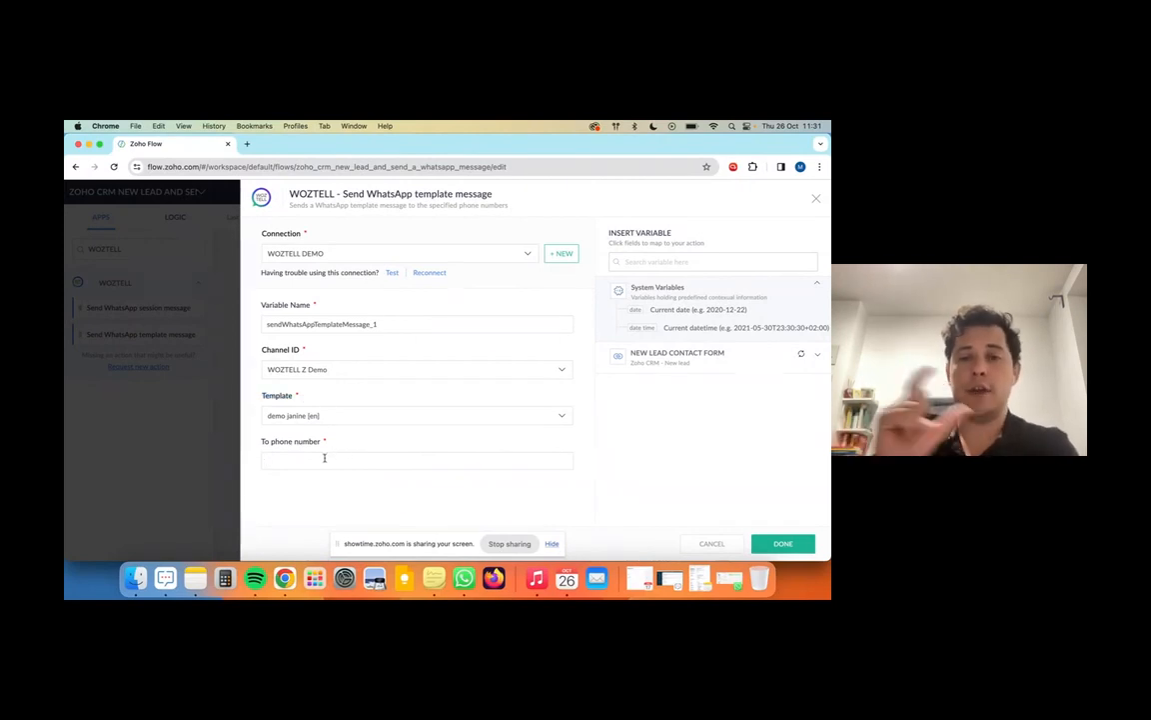
{"action": "left_click", "coordinate": [758, 360]}
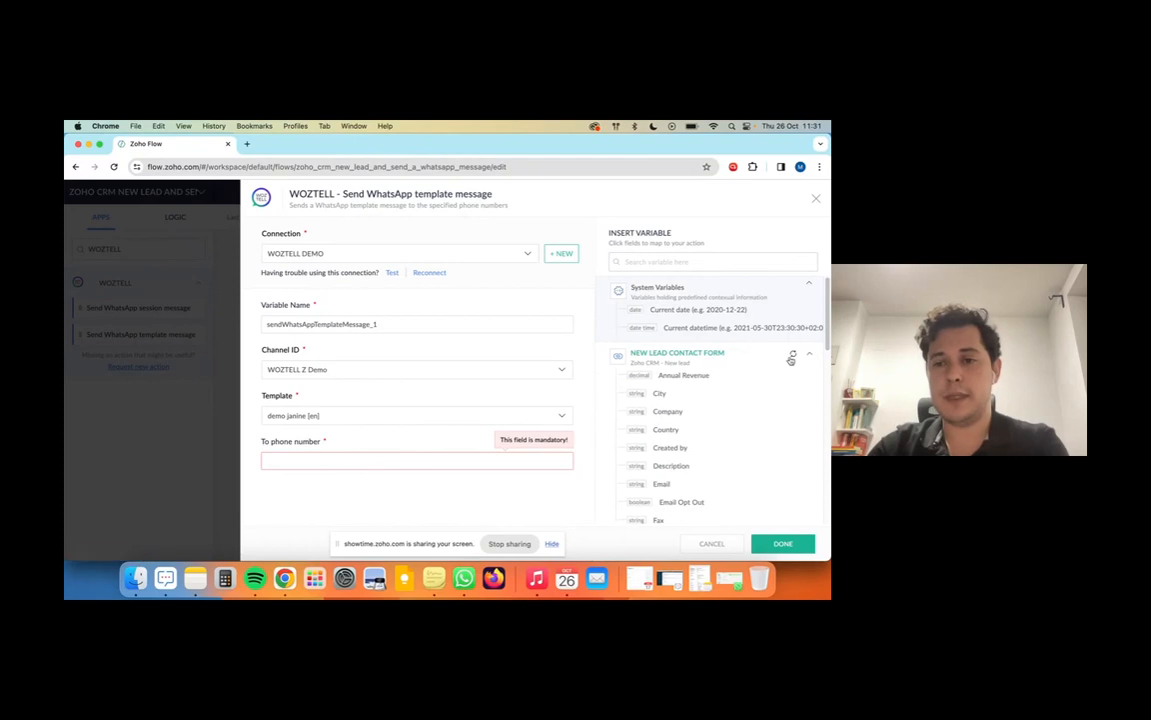
{"action": "left_click", "coordinate": [795, 356]}
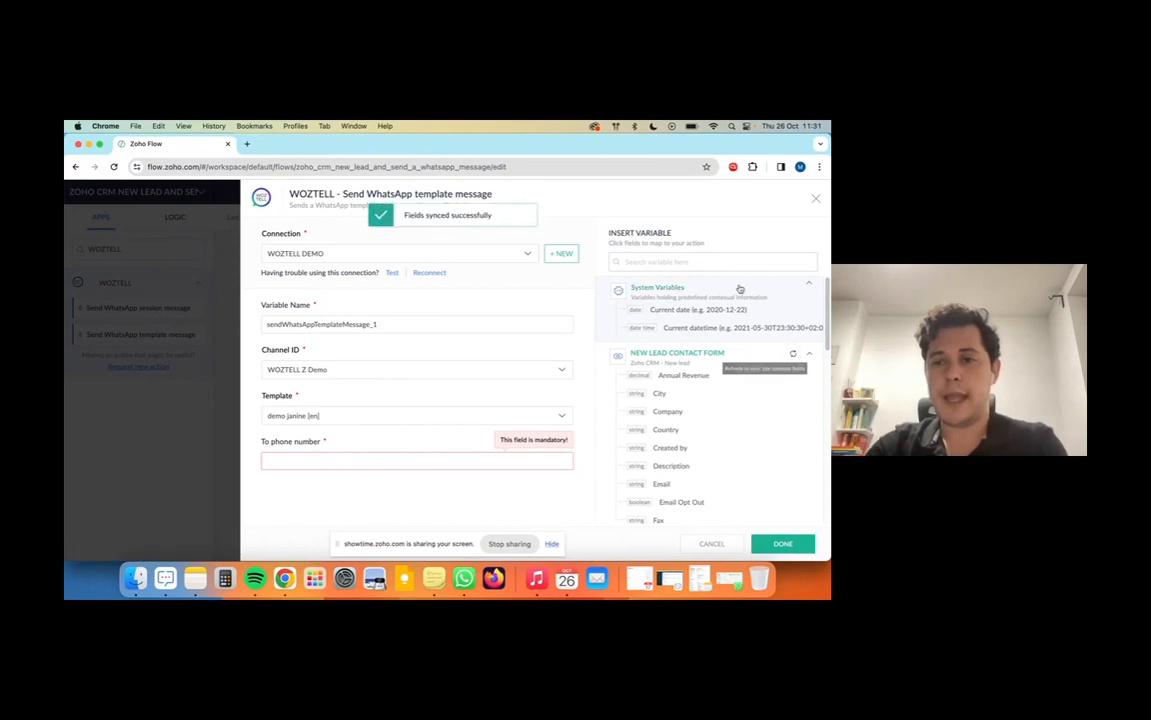
{"action": "left_click", "coordinate": [680, 262]}
{"action": "type", "text": "MOBILE"}
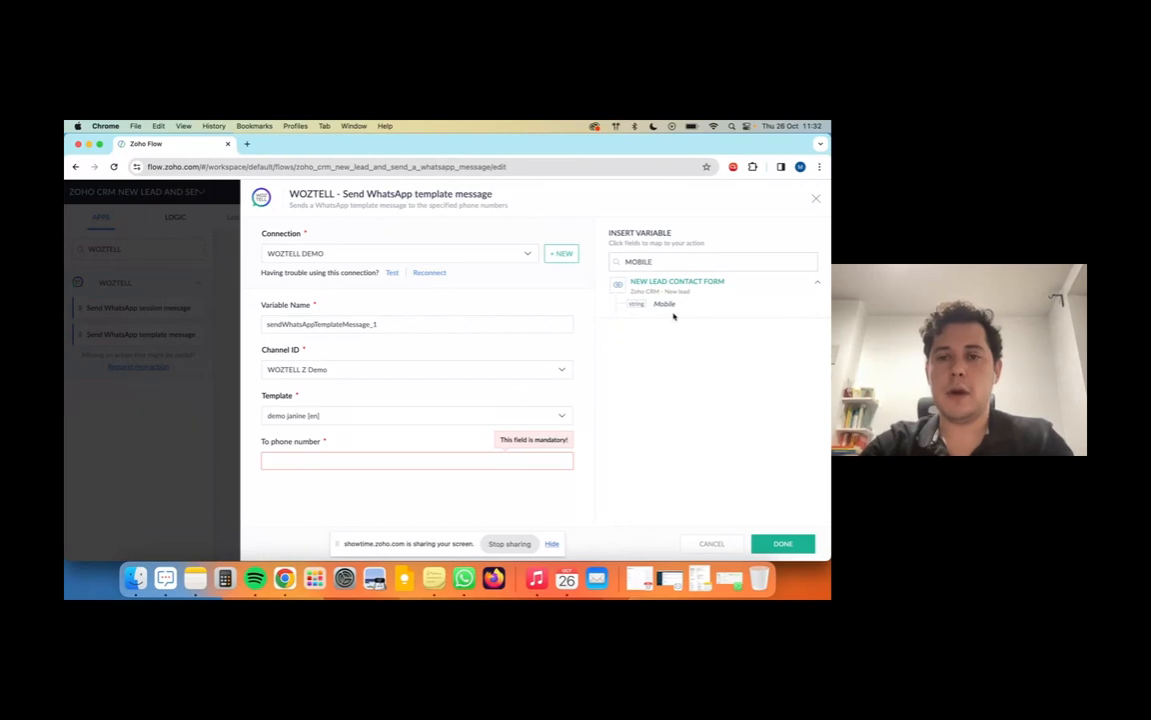
{"action": "left_click", "coordinate": [665, 304]}
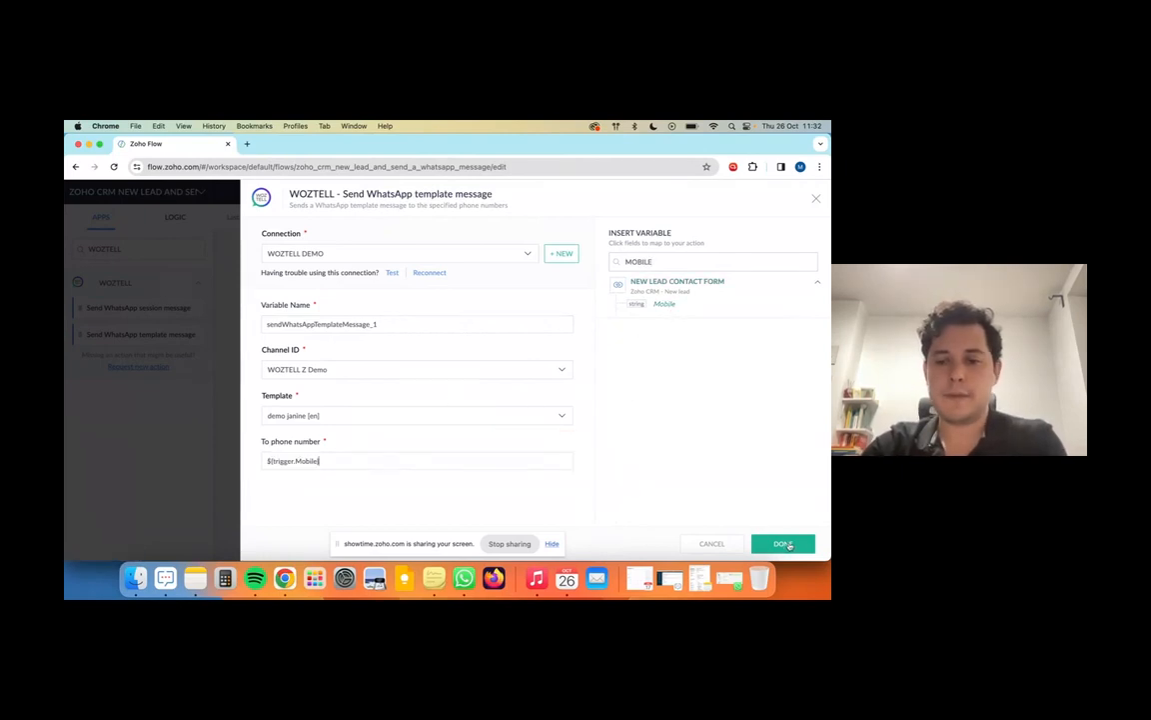
{"action": "left_click", "coordinate": [783, 543]}
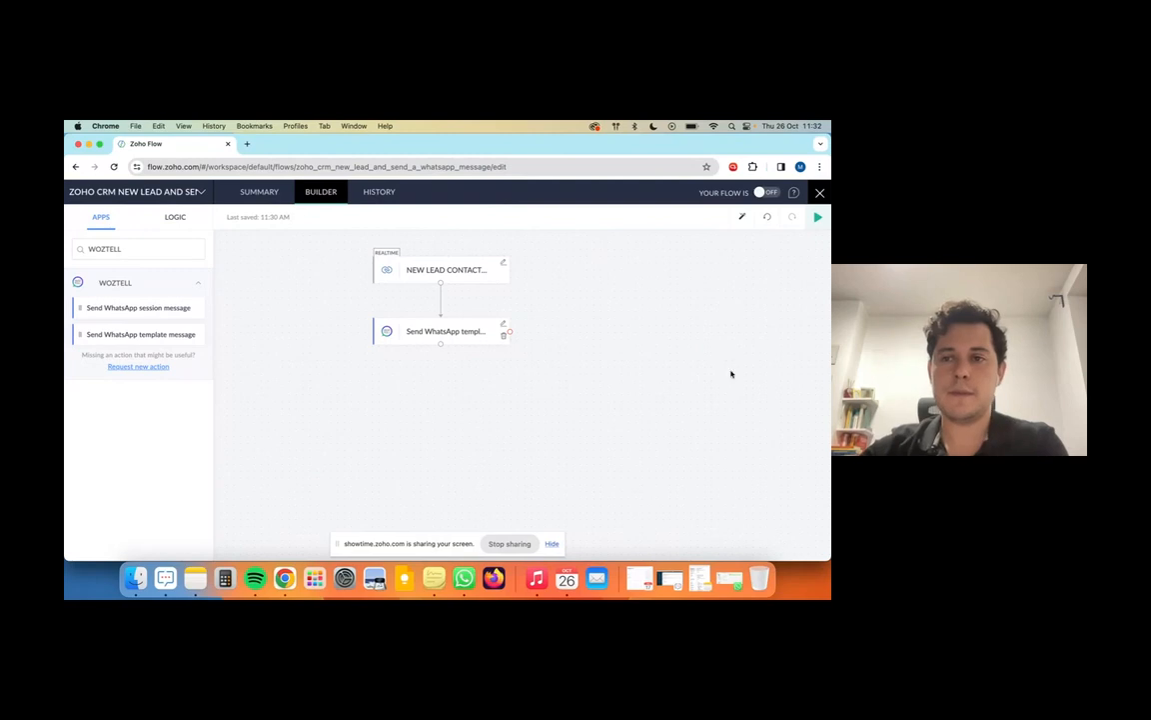
{"action": "left_click", "coordinate": [818, 215]}
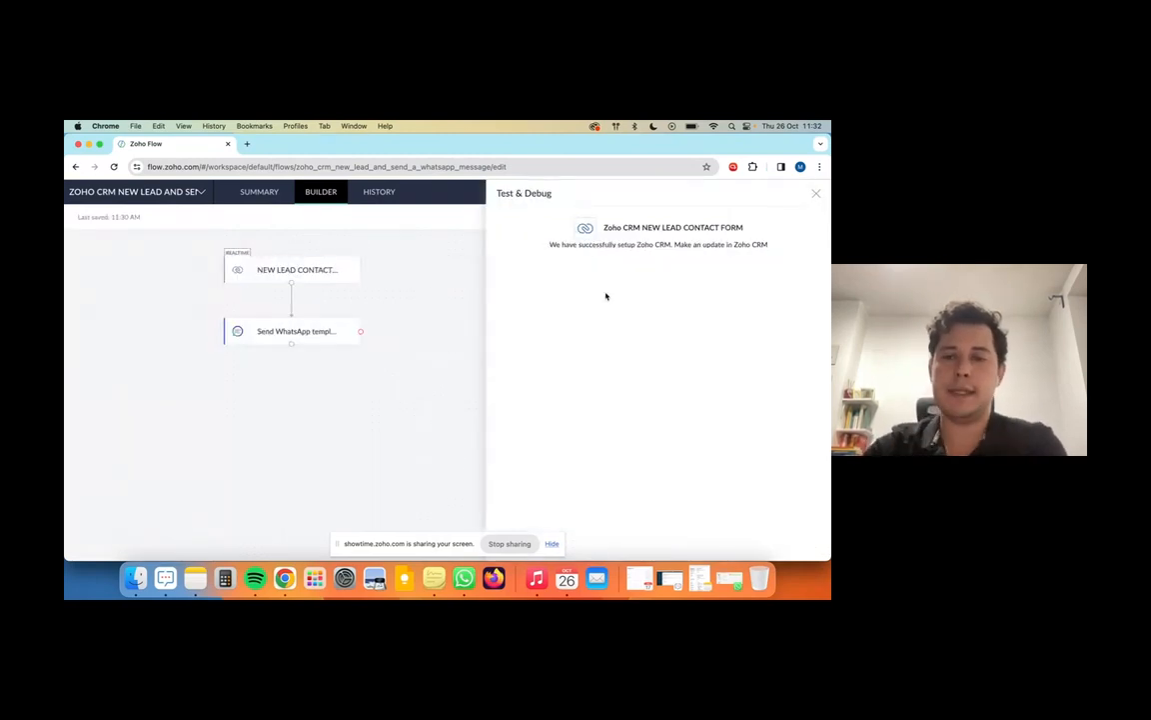
Step: Close the test panel, exit to My Flows, and dismiss the Help & Support panel
{"action": "left_click", "coordinate": [815, 194]}
{"action": "left_click", "coordinate": [788, 193]}
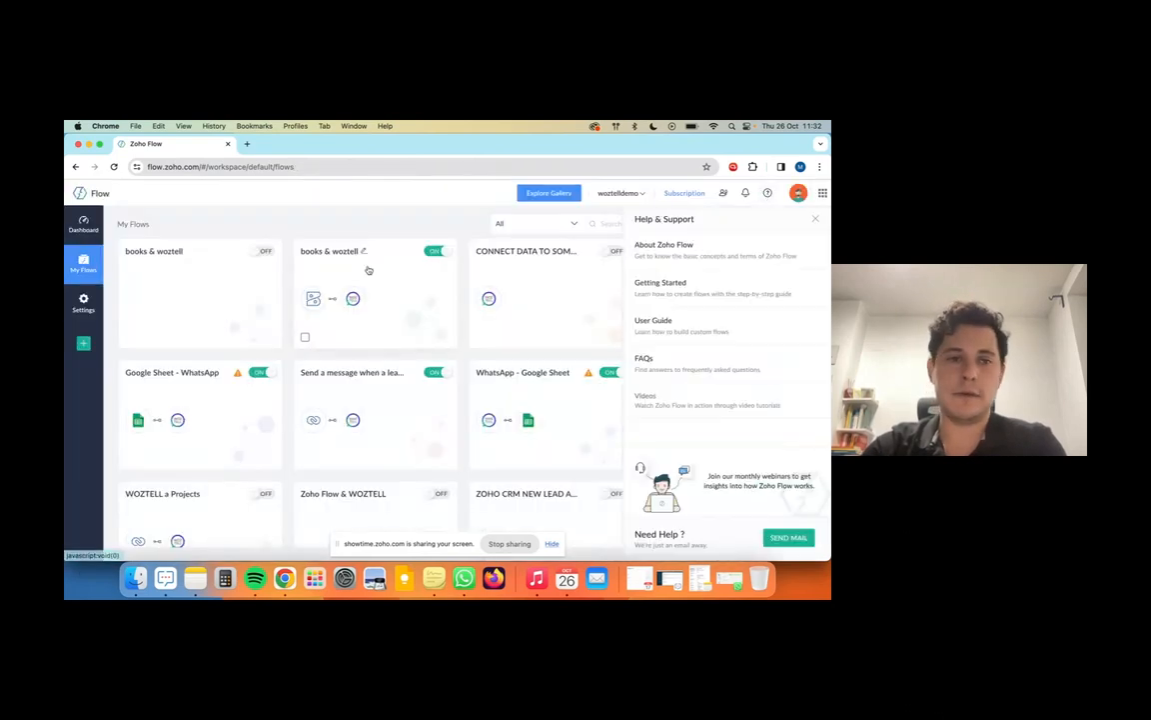
{"action": "left_click", "coordinate": [816, 218]}
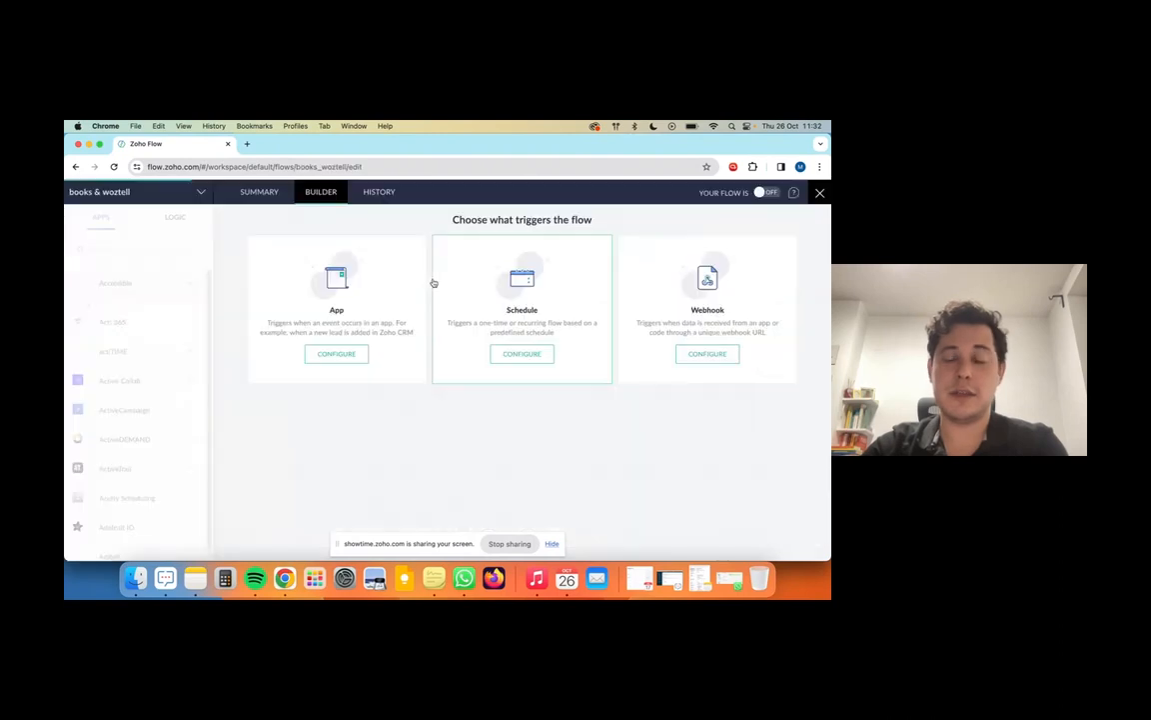
Step: Make Zoho CRM's New lead event the trigger of the books & woztell flow
{"action": "left_click", "coordinate": [337, 356]}
{"action": "type", "text": "ZOHO CRM"}
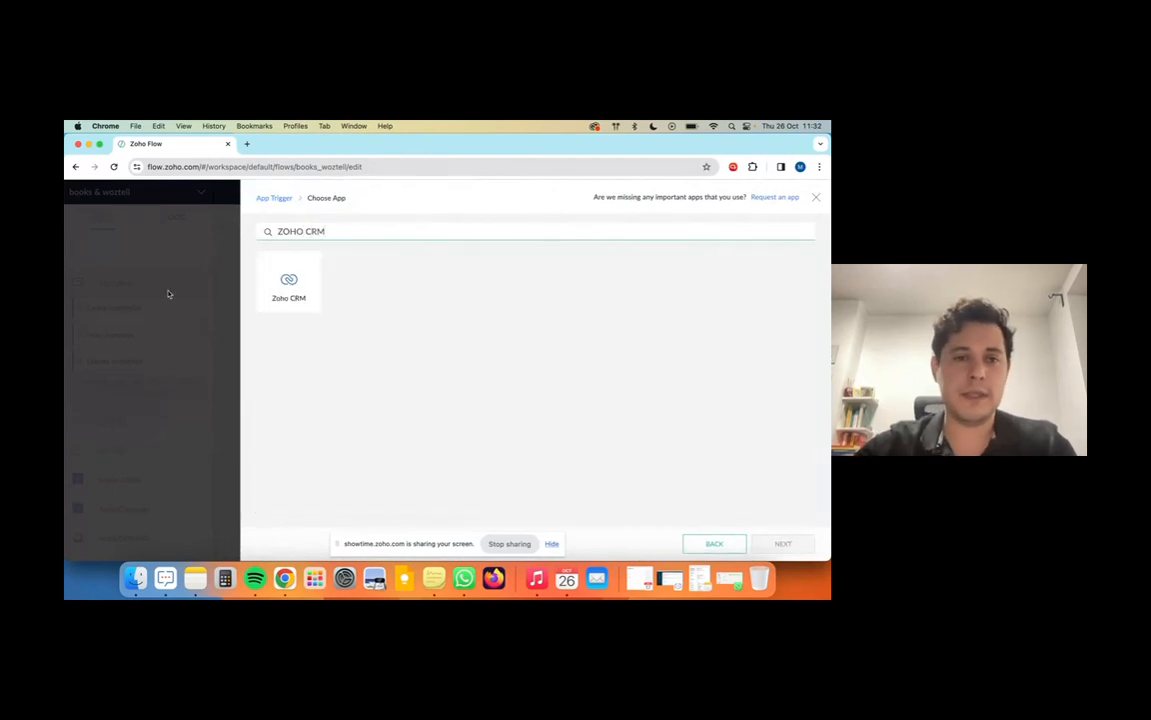
{"action": "left_click", "coordinate": [299, 282]}
{"action": "left_click", "coordinate": [783, 543]}
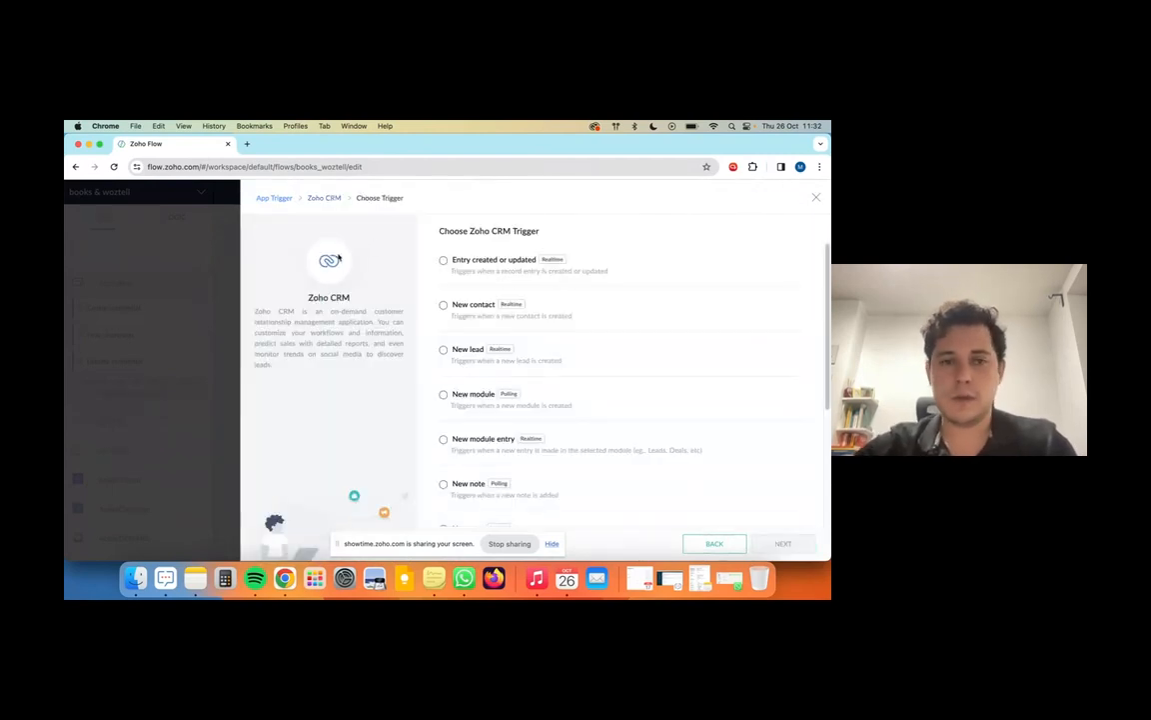
{"action": "left_click", "coordinate": [555, 357]}
{"action": "left_click", "coordinate": [783, 544]}
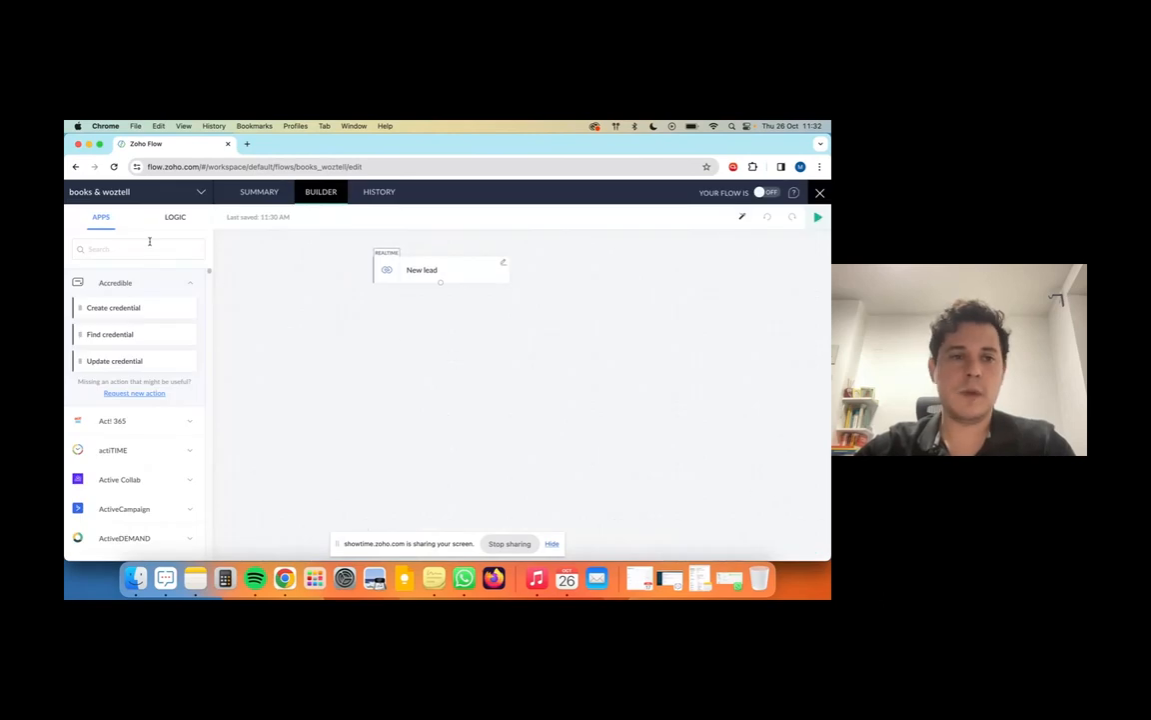
{"action": "left_click", "coordinate": [150, 244]}
Step: Add a WOZTELL send-template step under New lead using WOZTELL Z Demo and demo janine [en]
{"action": "type", "text": "WOZTE"}
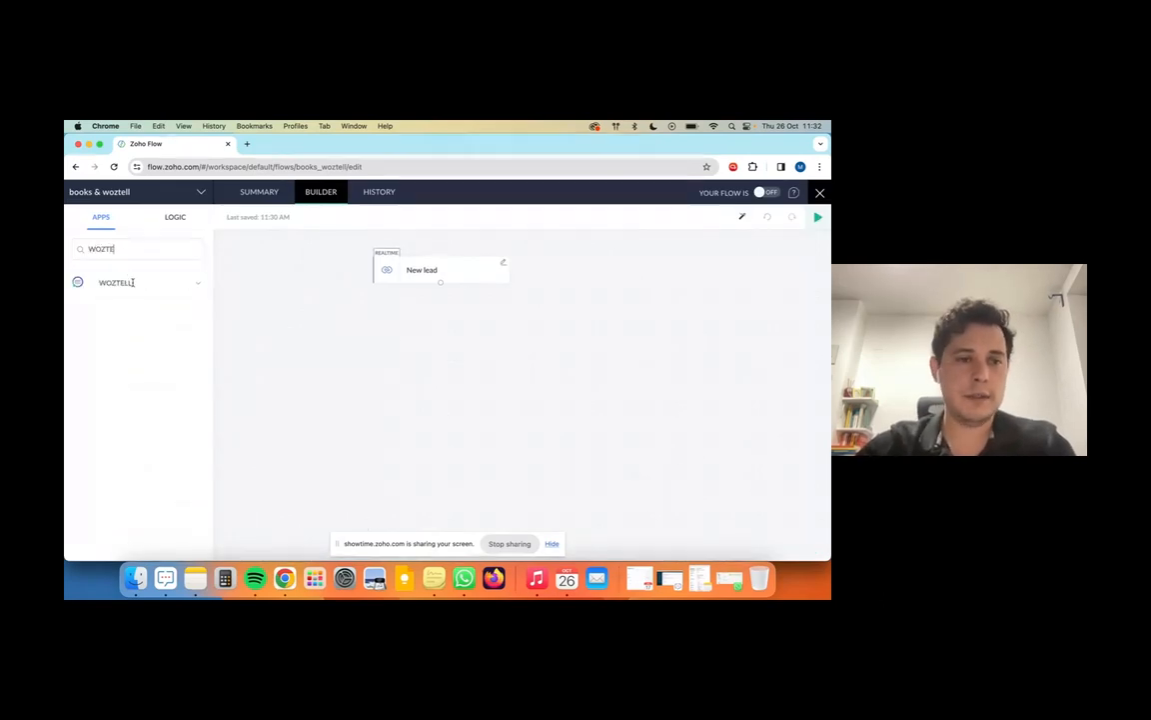
{"action": "left_click", "coordinate": [131, 283]}
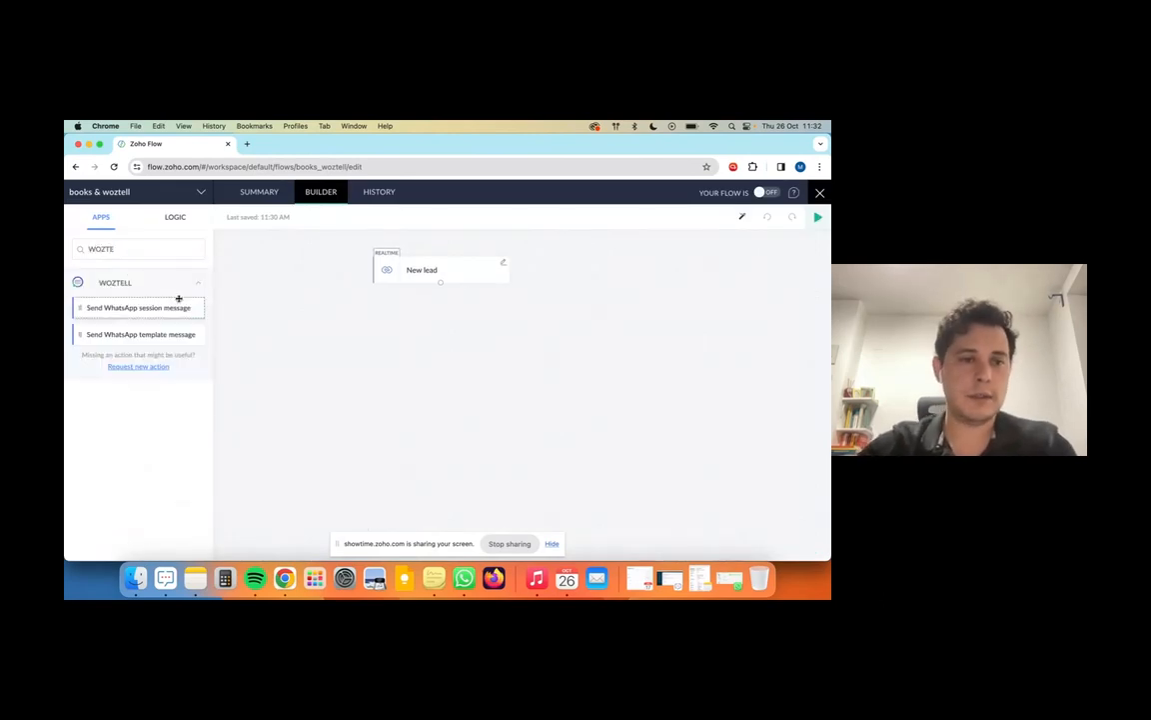
{"action": "left_click_drag", "start_coordinate": [148, 334], "coordinate": [535, 344]}
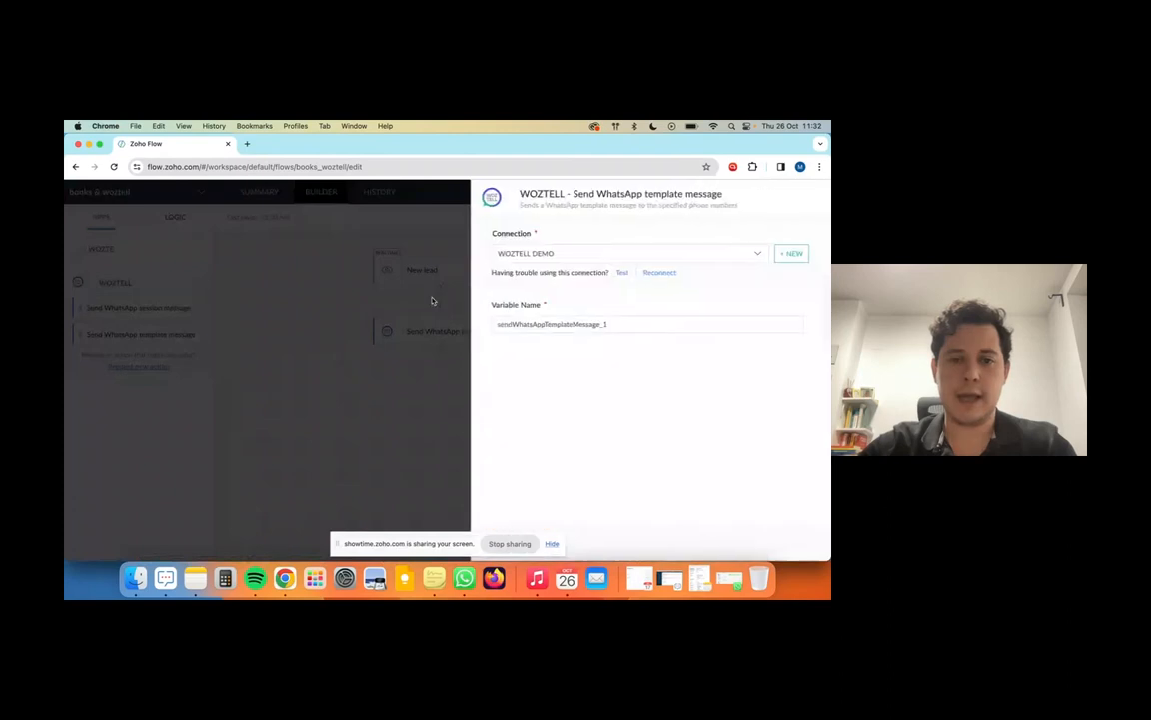
{"action": "left_click", "coordinate": [345, 370]}
{"action": "left_click", "coordinate": [326, 409]}
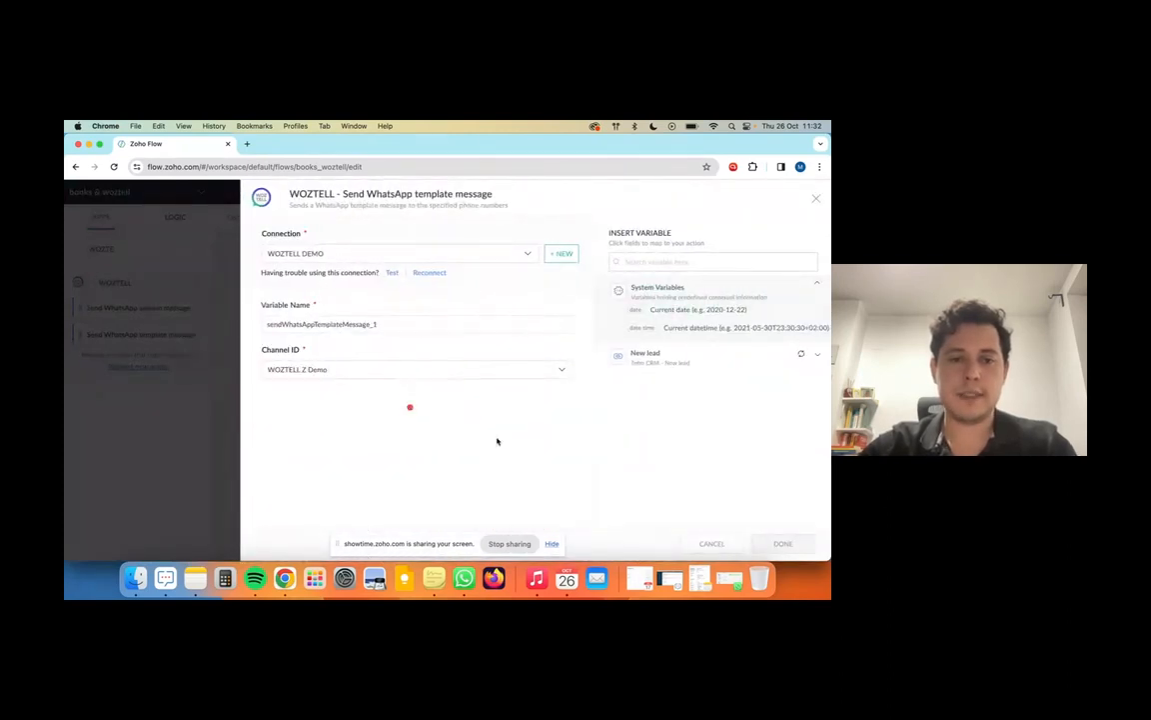
{"action": "left_click", "coordinate": [346, 420]}
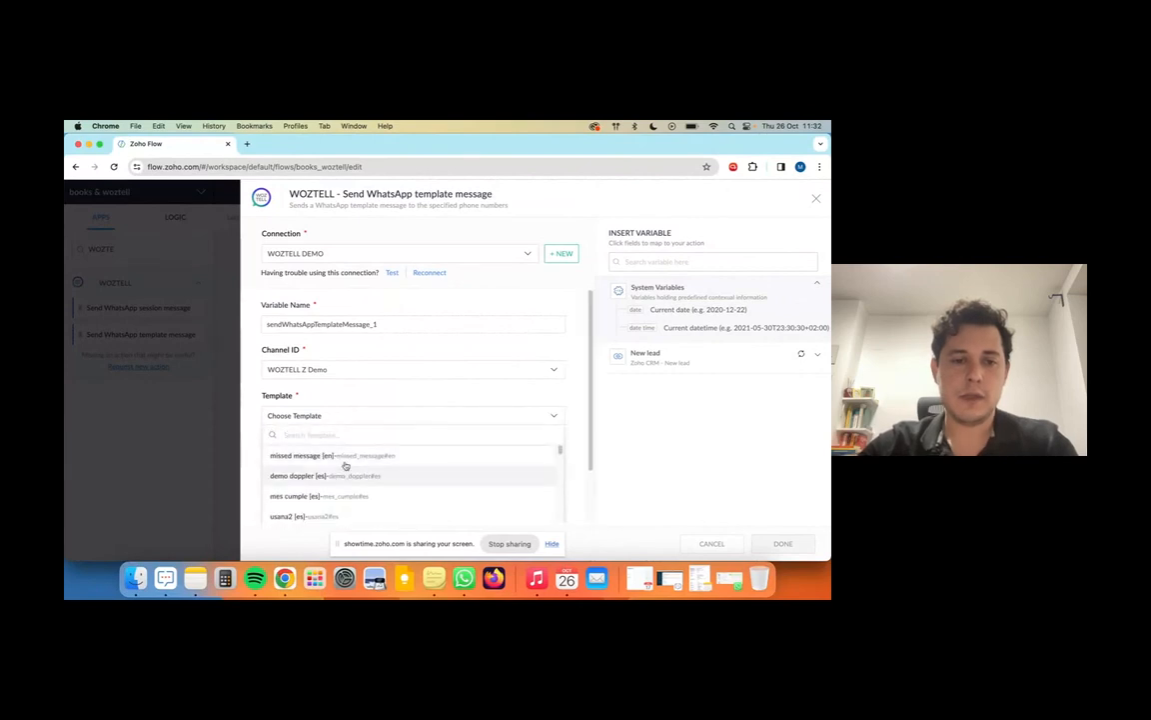
{"action": "type", "text": "JAN"}
{"action": "left_click", "coordinate": [407, 455]}
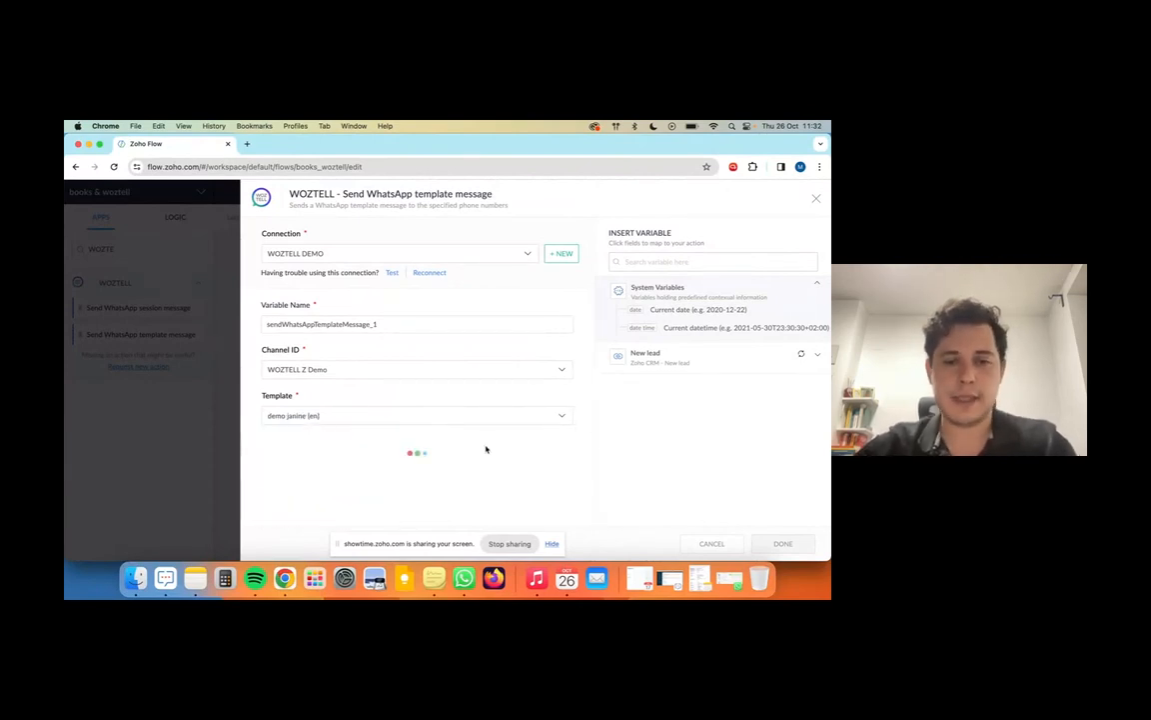
Step: Set the recipient to ${trigger.Mobile}, save the step, and start testing the flow
{"action": "left_click", "coordinate": [369, 454]}
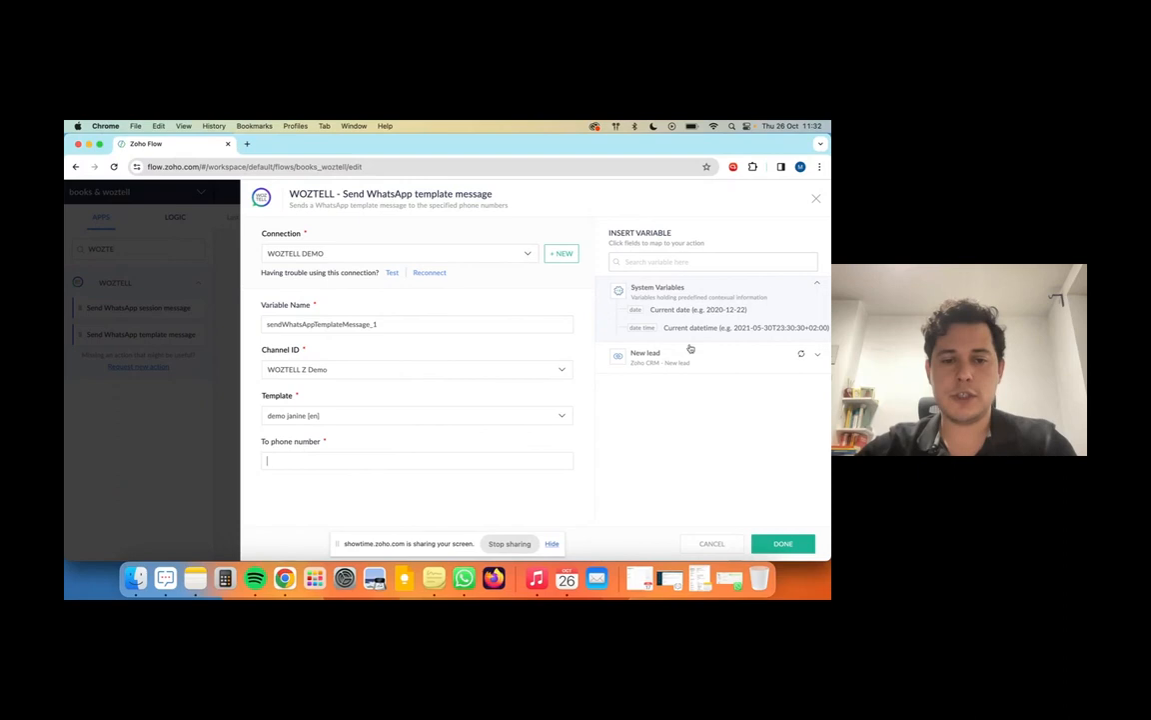
{"action": "left_click", "coordinate": [702, 260]}
{"action": "type", "text": "MOB"}
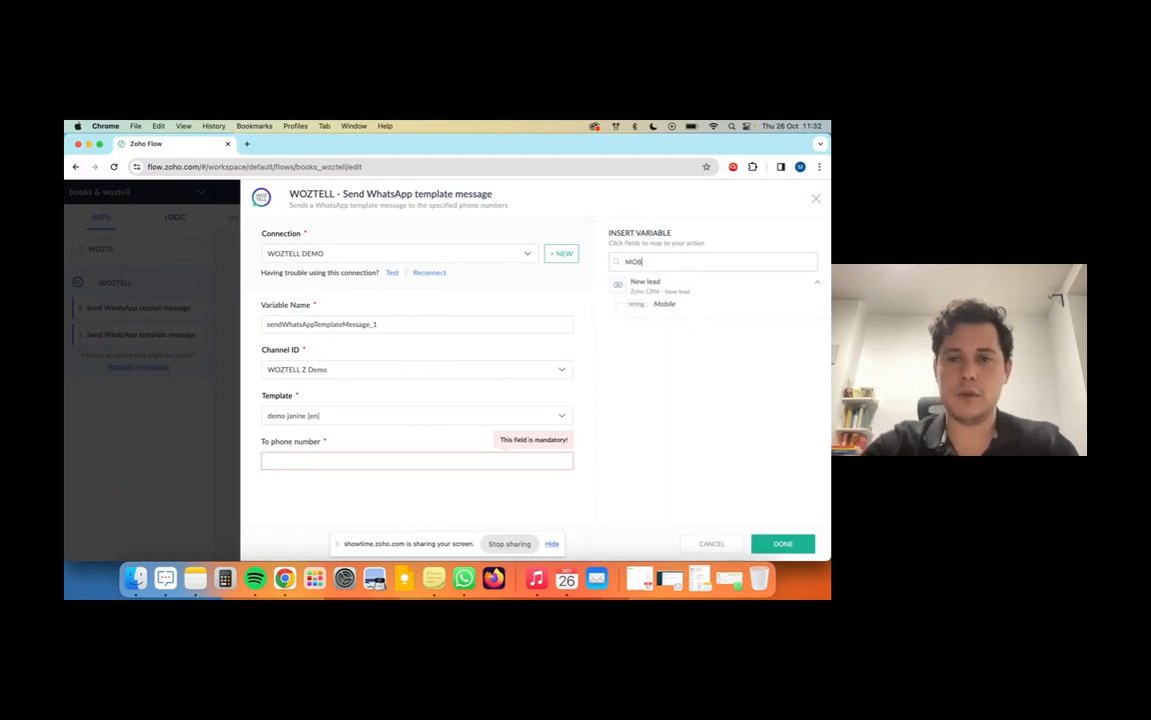
{"action": "left_click", "coordinate": [317, 461]}
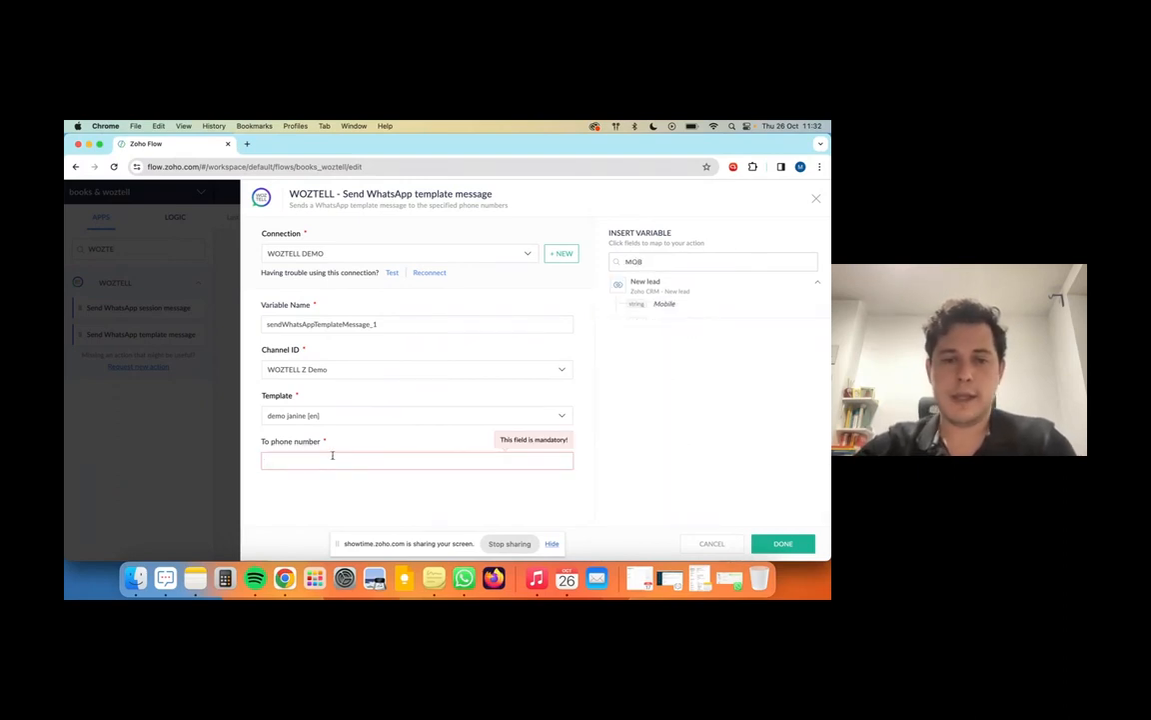
{"action": "left_click", "coordinate": [666, 304]}
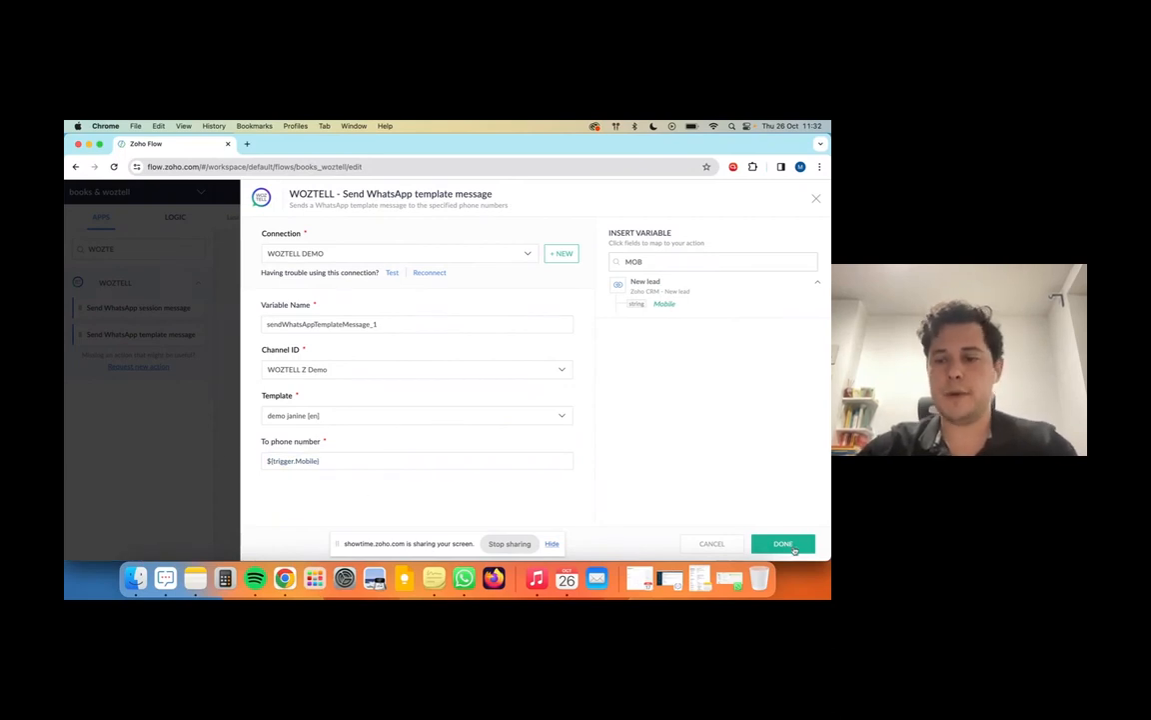
{"action": "left_click", "coordinate": [790, 545]}
{"action": "left_click", "coordinate": [817, 216]}
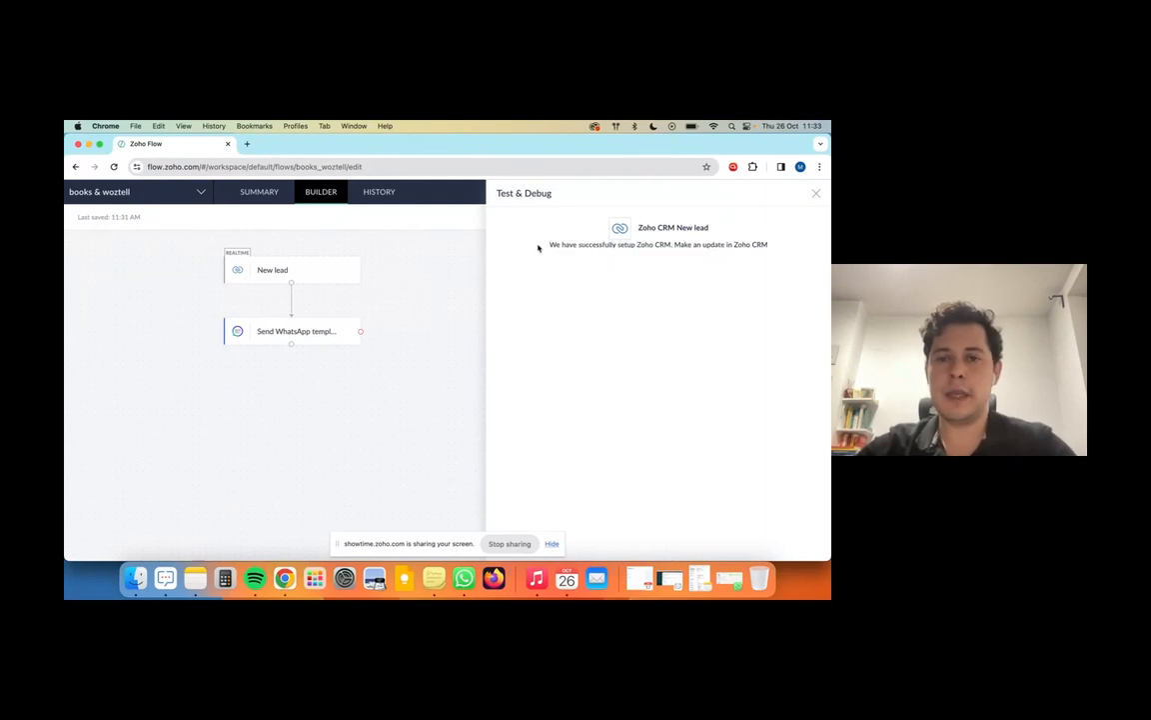
Step: Close the test panel, switch the books & woztell flow ON, and return to My Flows
{"action": "left_click", "coordinate": [817, 194]}
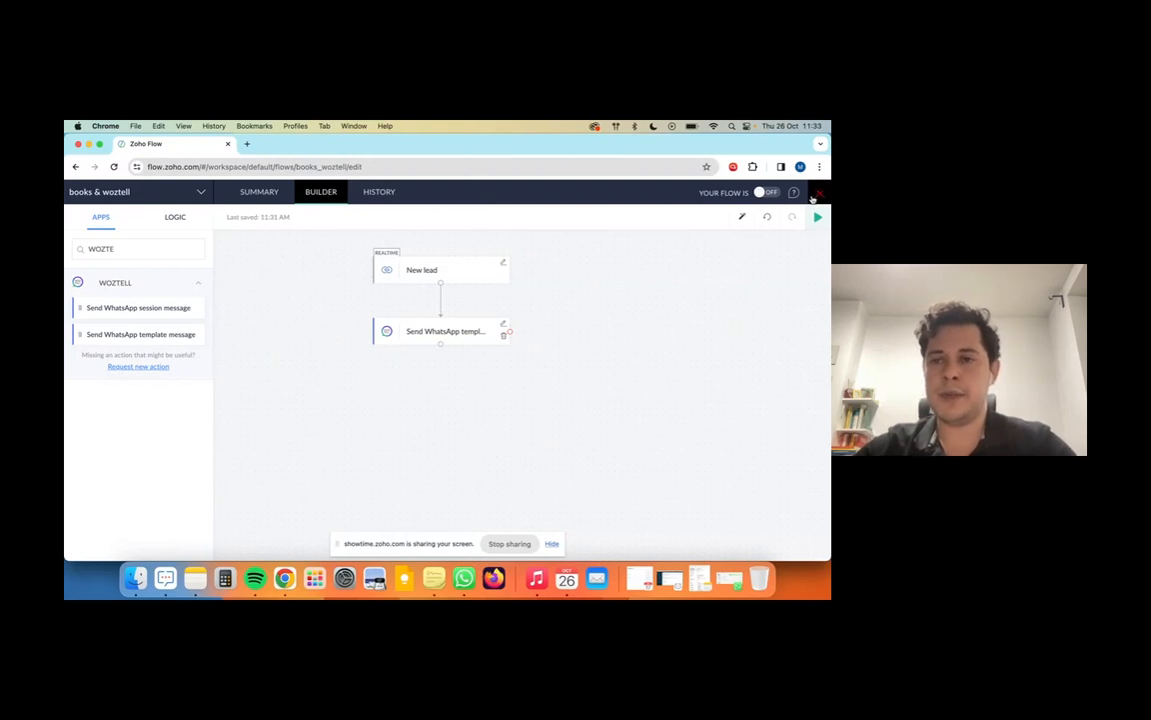
{"action": "left_click", "coordinate": [772, 193]}
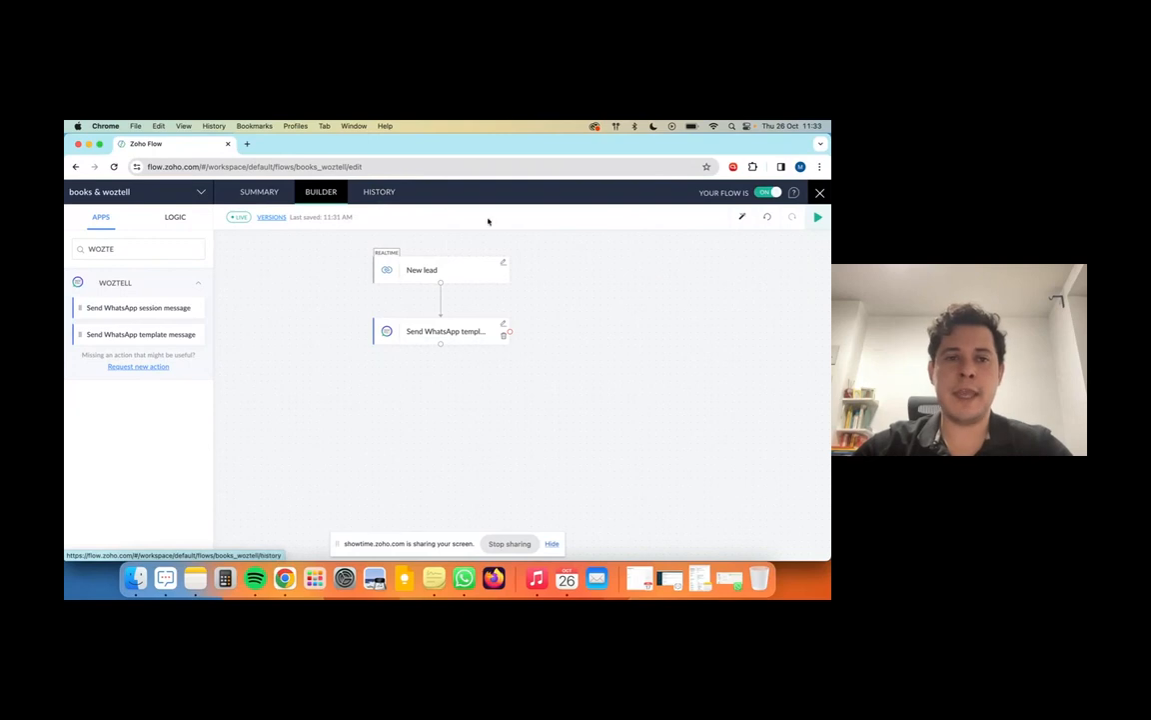
{"action": "left_click", "coordinate": [822, 194]}
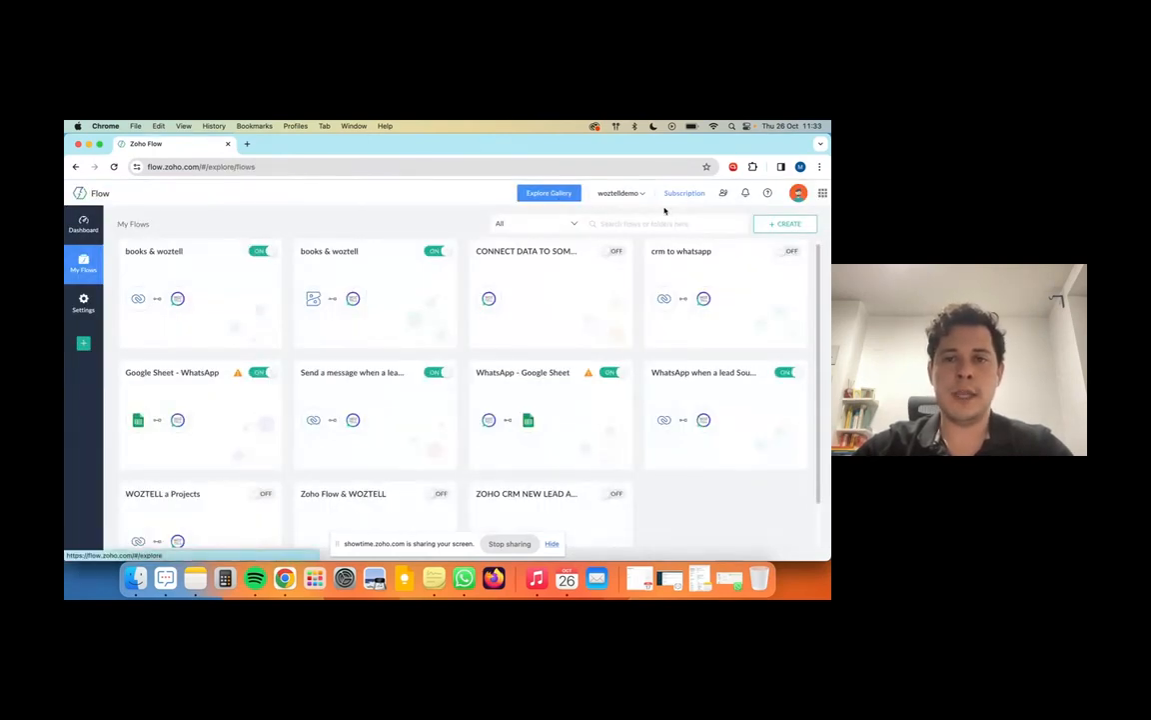
Step: From the Zoho CRM gallery, create flow 'ZOHO CRM MESSAGES TO SPECIFIC LEADS' with matching description
{"action": "left_click", "coordinate": [555, 195]}
{"action": "left_click", "coordinate": [234, 255]}
{"action": "type", "text": "ZOHO CRM"}
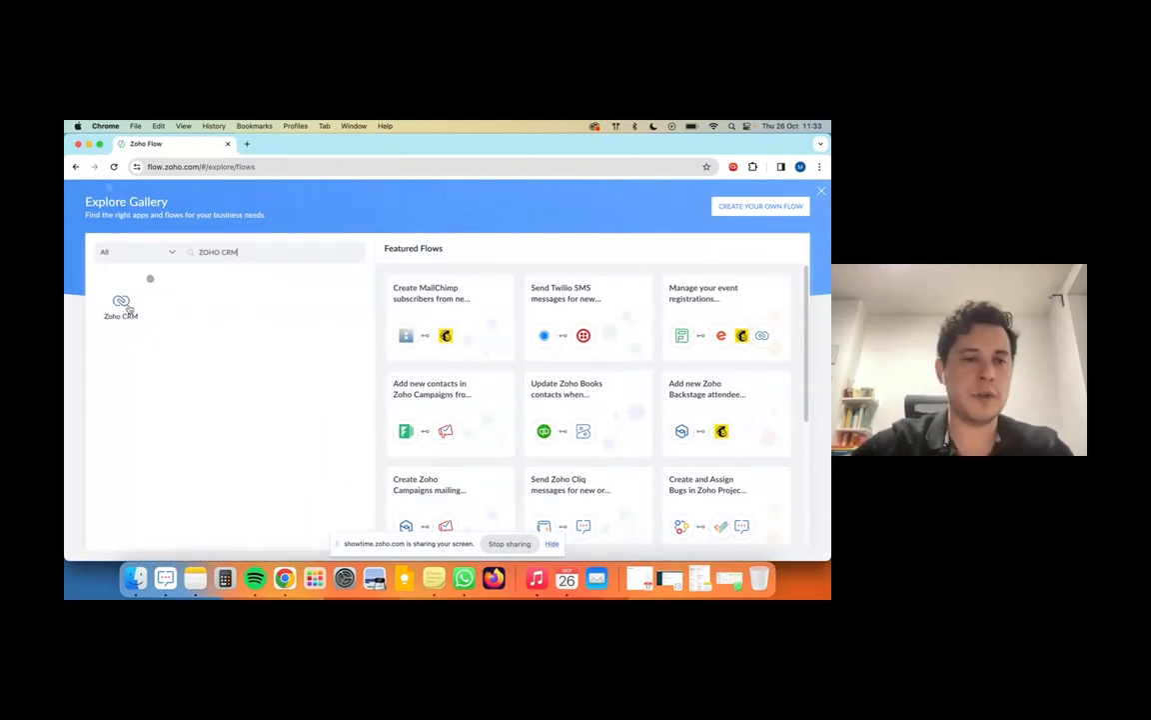
{"action": "left_click", "coordinate": [124, 306]}
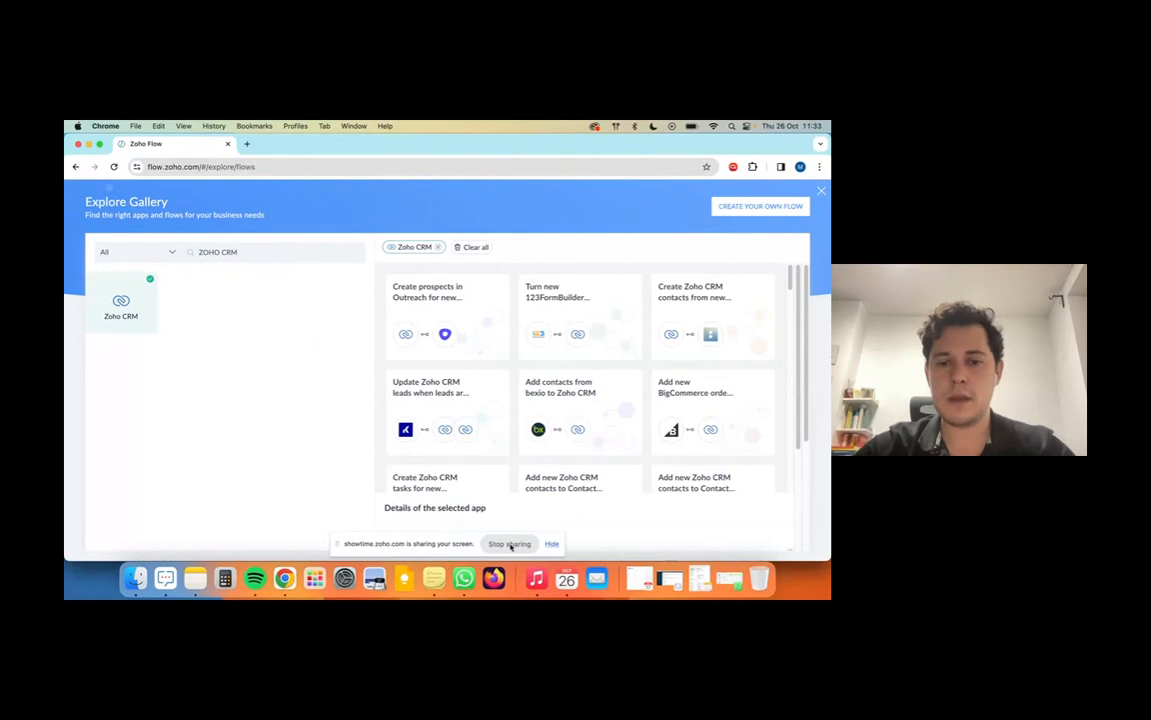
{"action": "left_click", "coordinate": [762, 207]}
{"action": "left_click", "coordinate": [518, 308]}
{"action": "type", "text": "ZOHO CRM ME"}
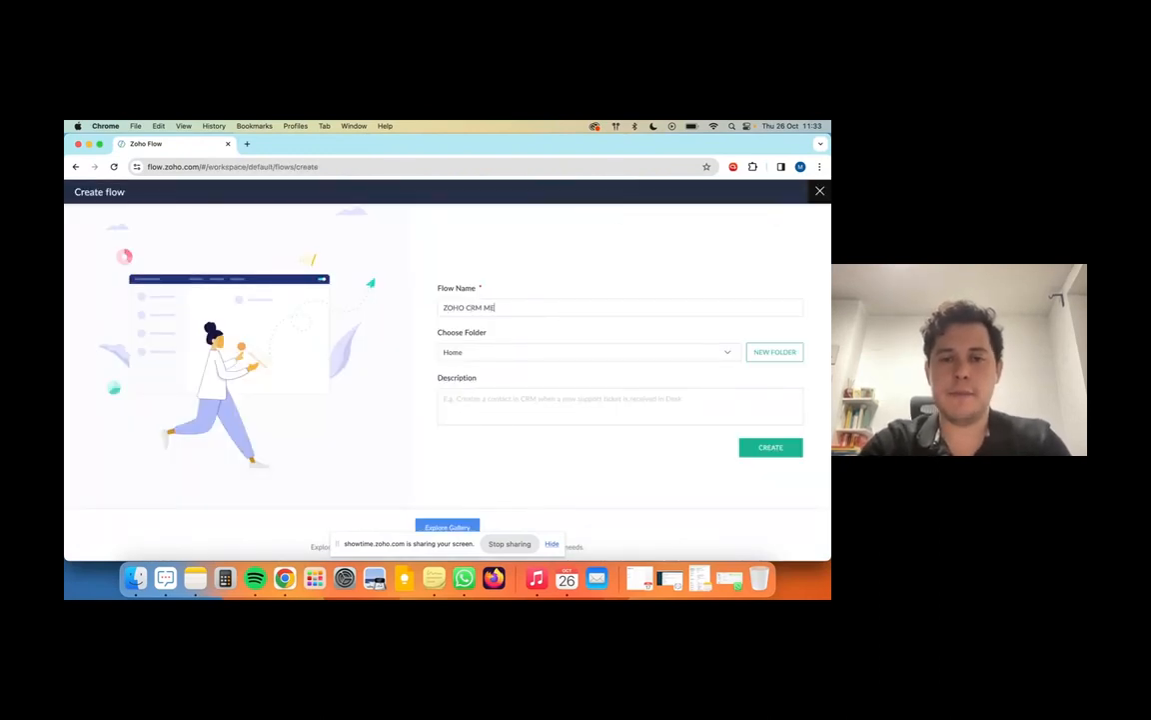
{"action": "type", "text": "SSAGES TO "}
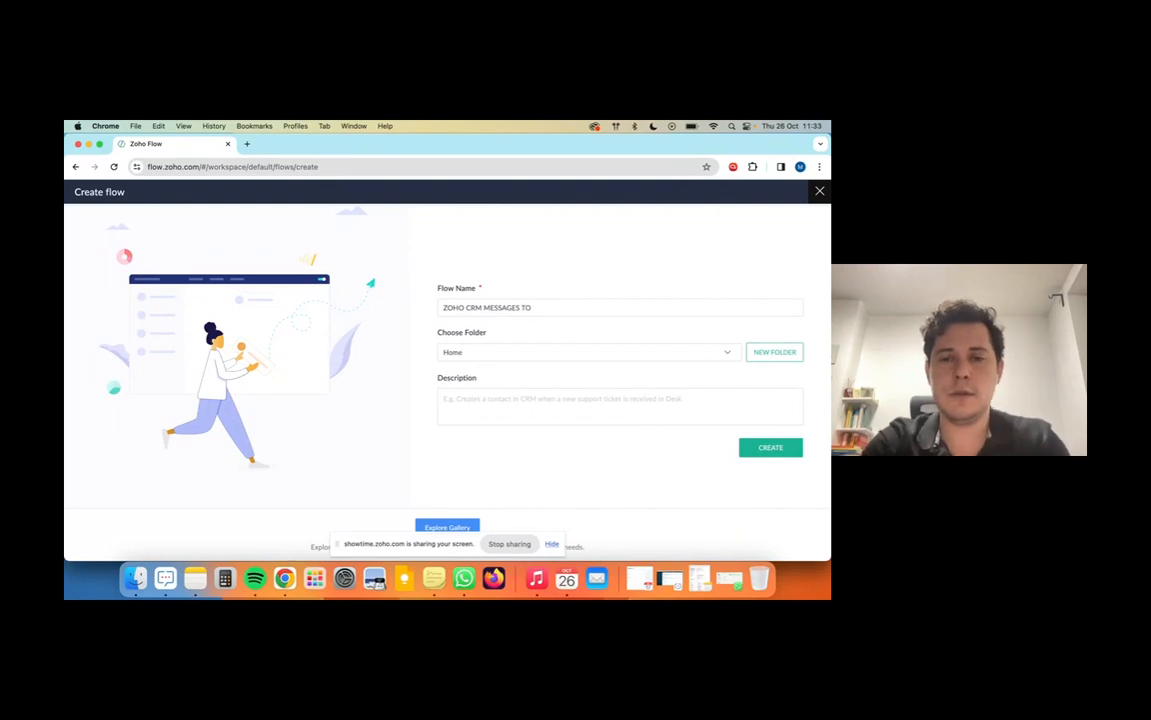
{"action": "type", "text": "SPECIFIC L"}
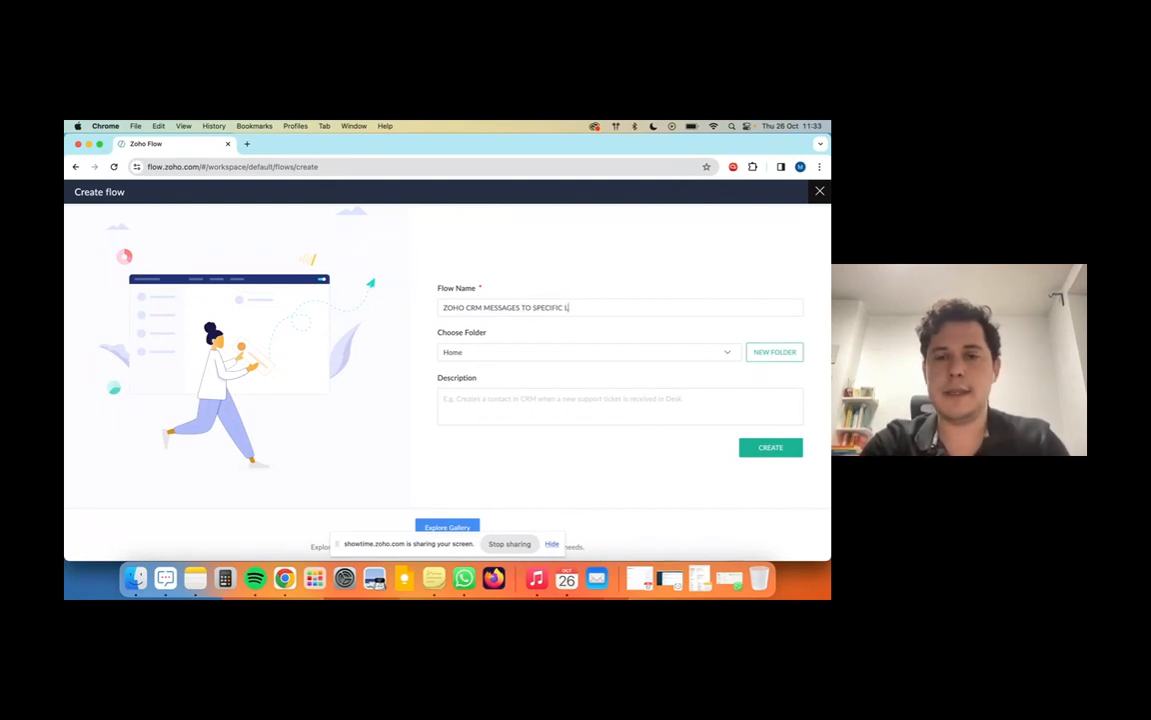
{"action": "type", "text": "EADS"}
{"action": "left_click", "coordinate": [498, 411]}
{"action": "type", "text": "ZOHO CRM MESSAGES TO SPECIFIC LEADS"}
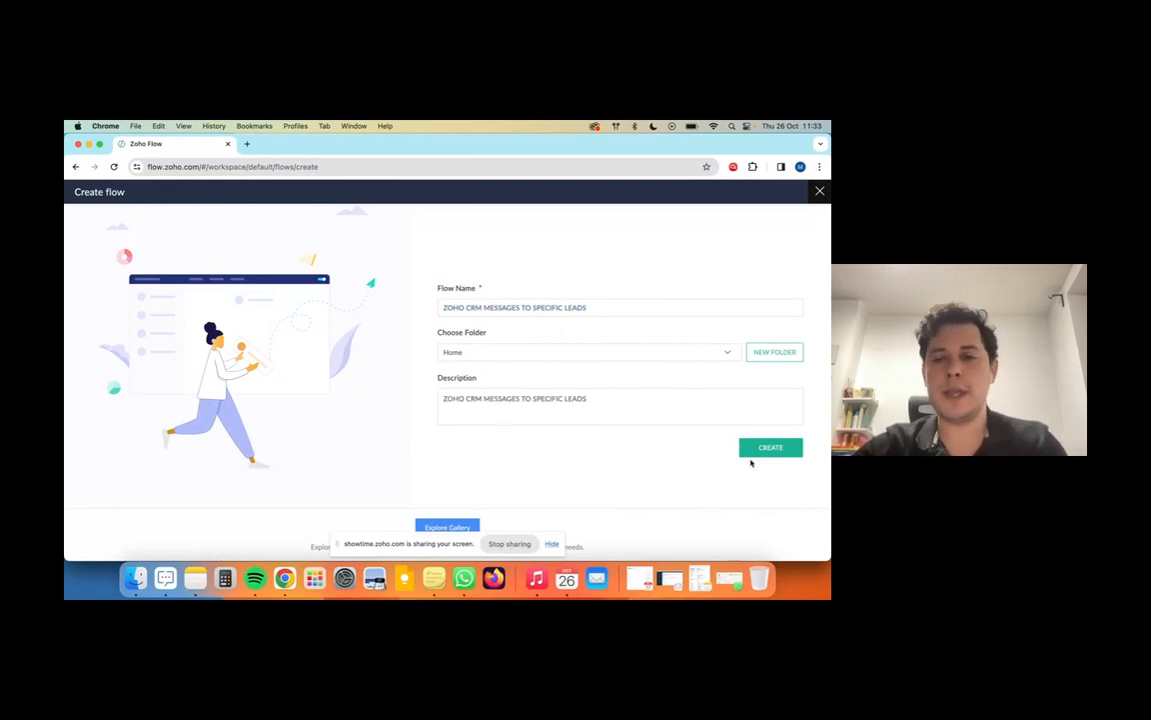
{"action": "left_click", "coordinate": [757, 452]}
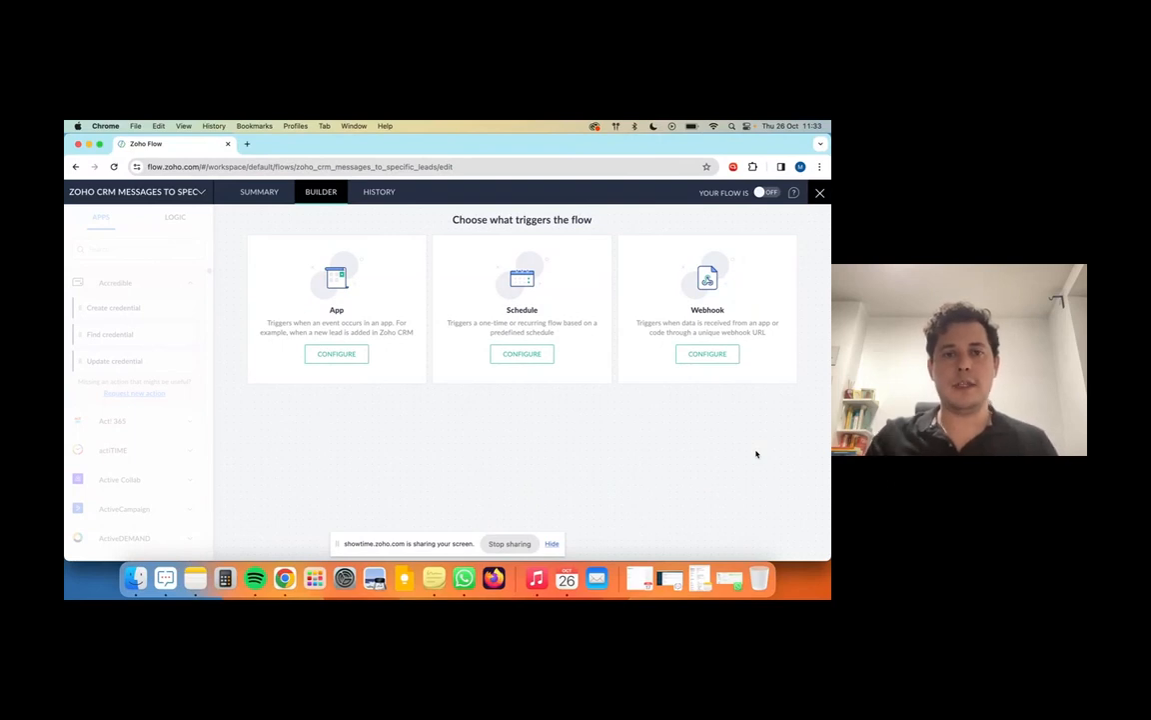
Step: Set the new flow's trigger to Zoho CRM's New lead event
{"action": "left_click", "coordinate": [340, 357]}
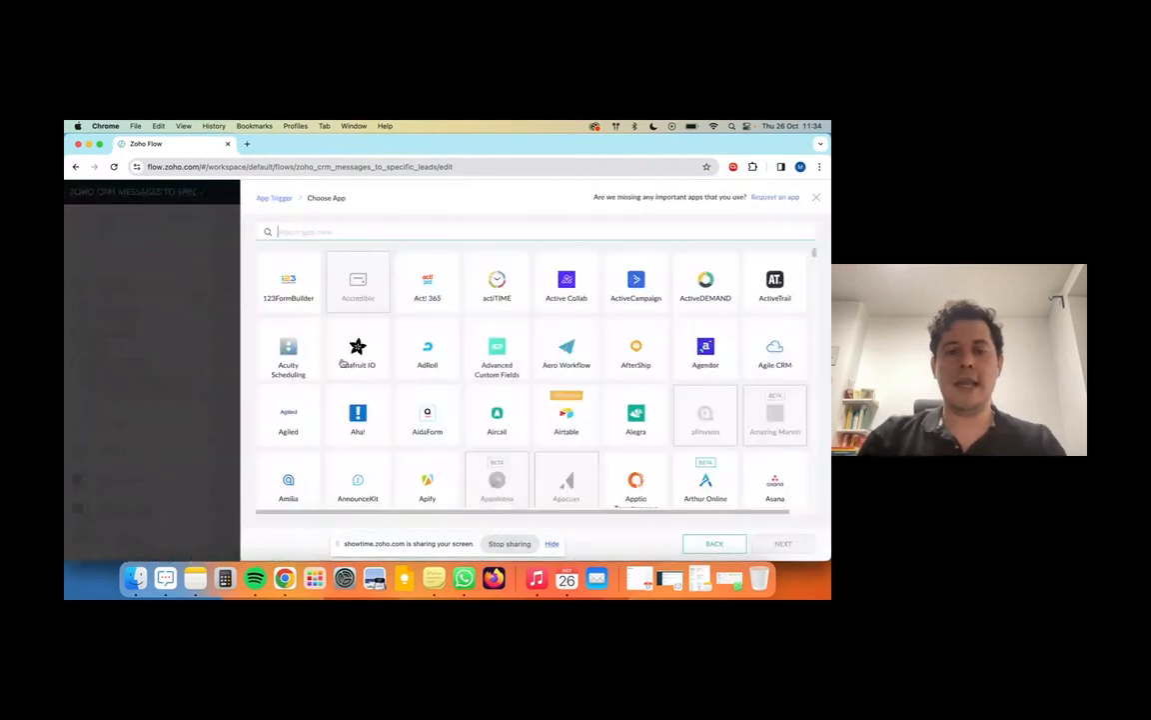
{"action": "type", "text": "COHO CRM"}
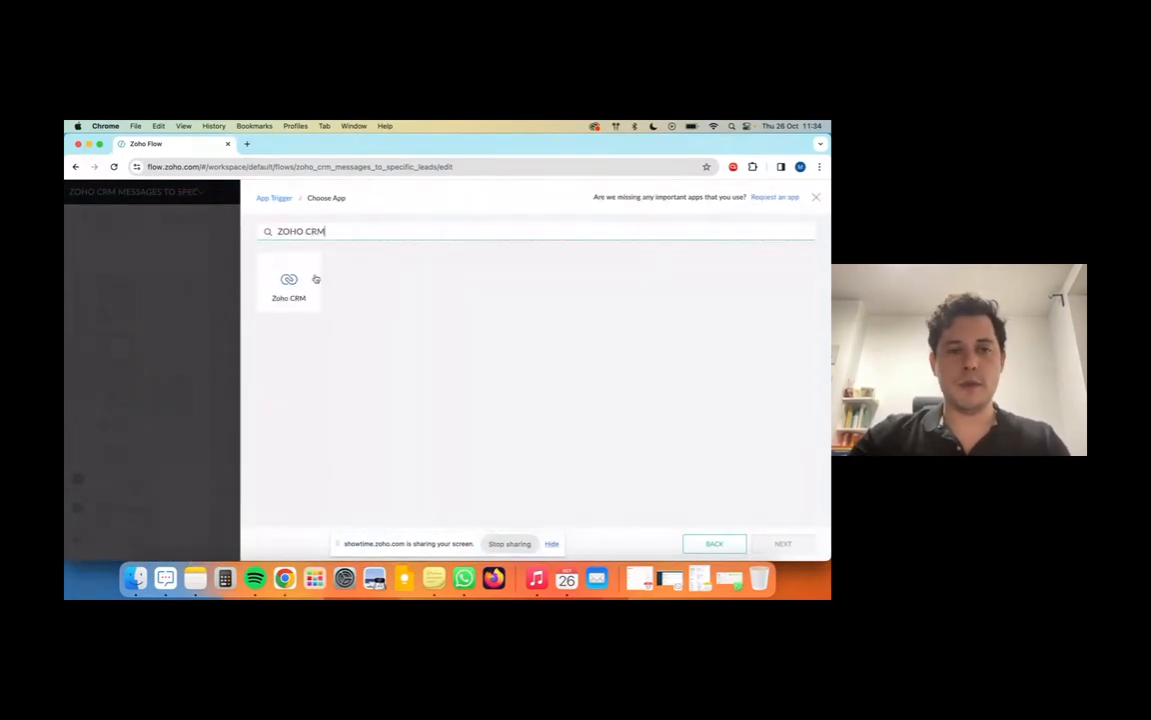
{"action": "left_click", "coordinate": [315, 279]}
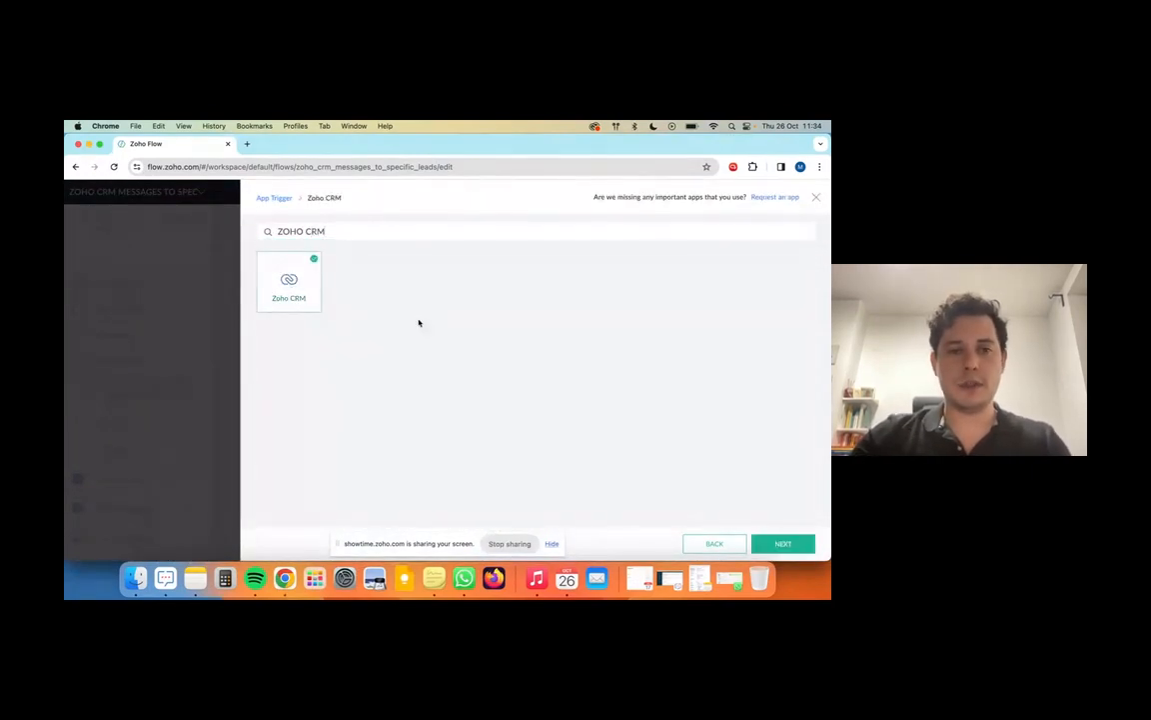
{"action": "left_click", "coordinate": [765, 544]}
{"action": "left_click", "coordinate": [470, 355]}
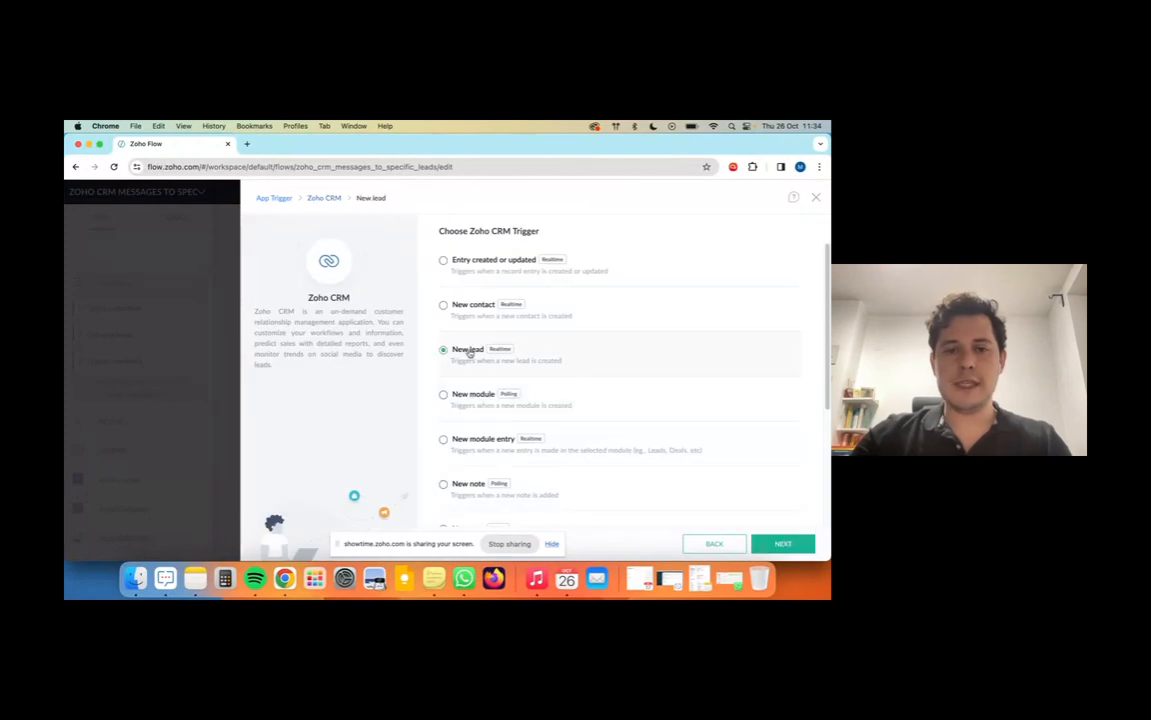
{"action": "left_click", "coordinate": [776, 543]}
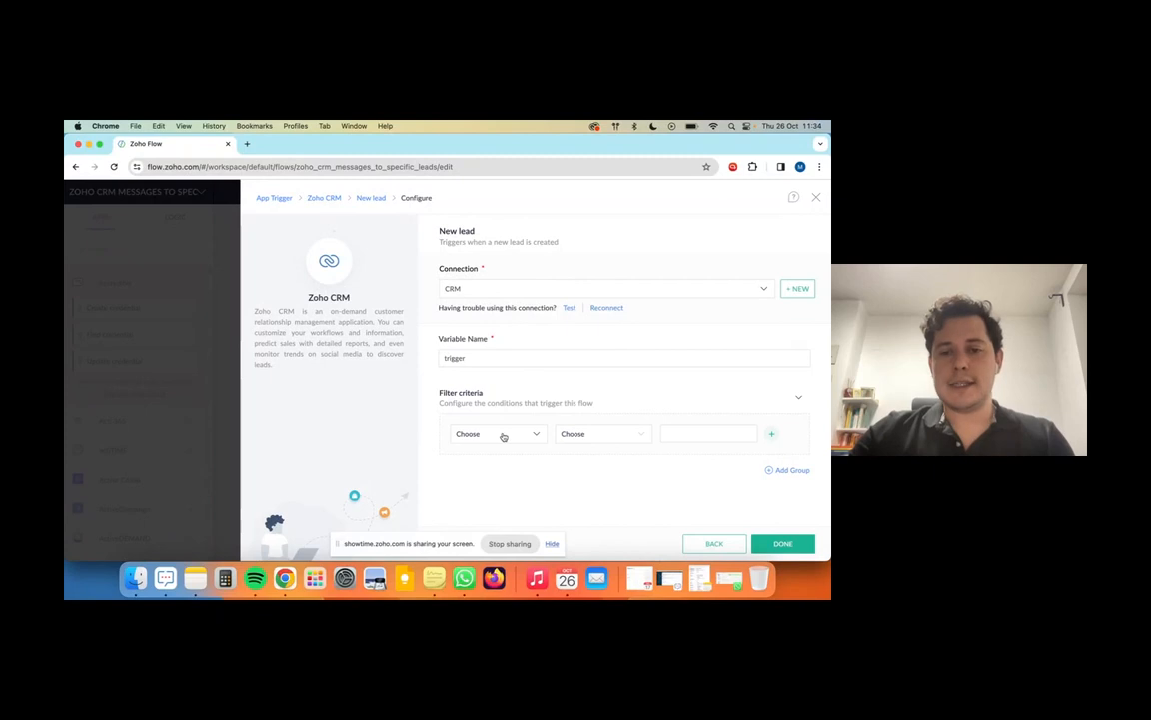
Step: Filter the trigger to leads whose Country equals ES, then search apps for WOZTELL
{"action": "left_click", "coordinate": [504, 435]}
{"action": "type", "text": "LAN"}
{"action": "key", "text": "BackSpace"}
{"action": "key", "text": "BackSpace"}
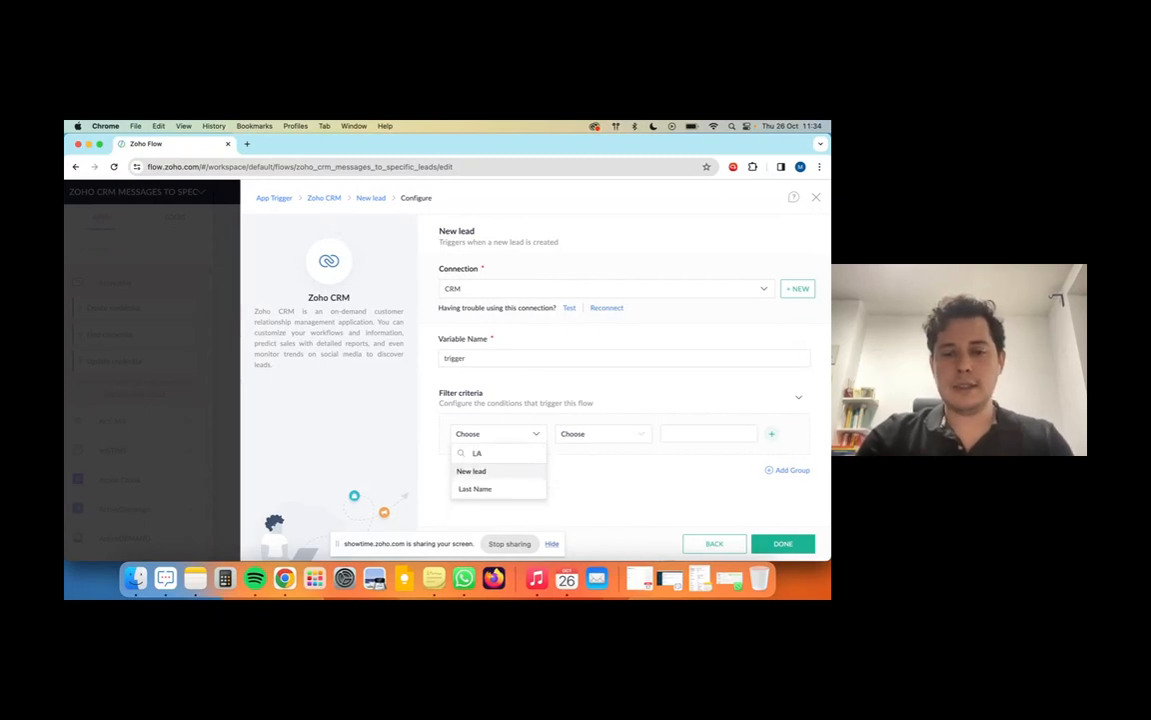
{"action": "key", "text": "BackSpace"}
{"action": "key", "text": "BackSpace"}
{"action": "type", "text": "COU"}
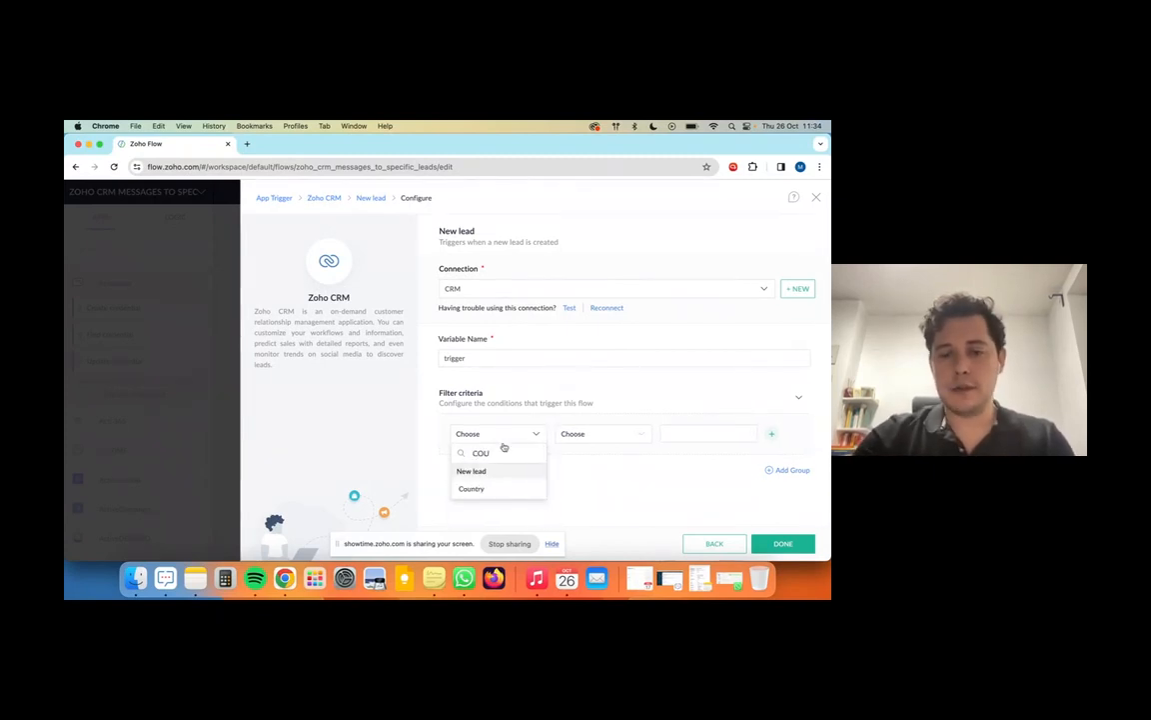
{"action": "left_click", "coordinate": [494, 490]}
{"action": "left_click", "coordinate": [599, 433]}
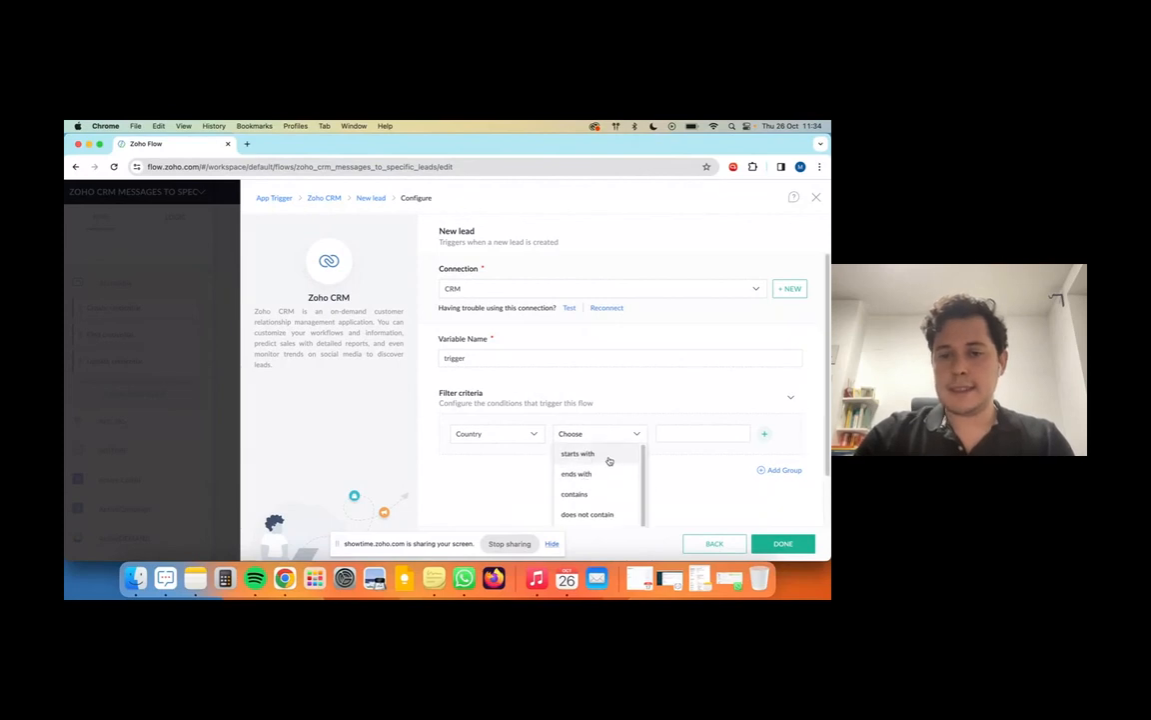
{"action": "scroll", "coordinate": [603, 497], "scroll_direction": "down", "scroll_amount": 5}
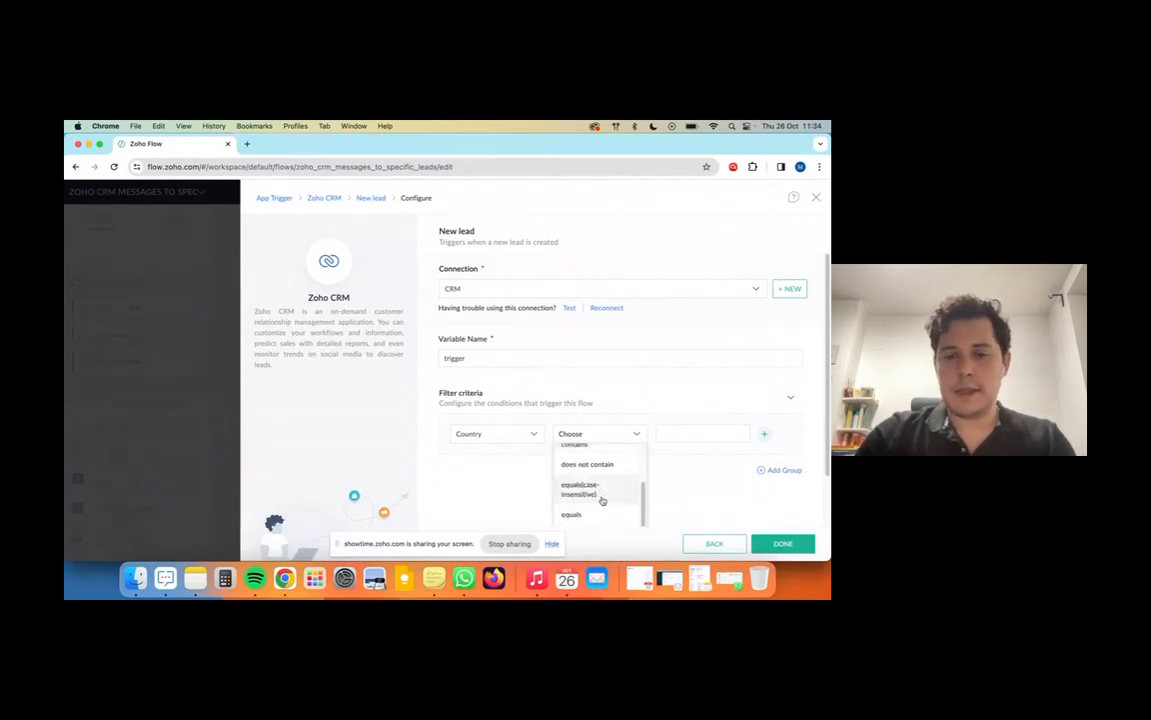
{"action": "left_click", "coordinate": [597, 456]}
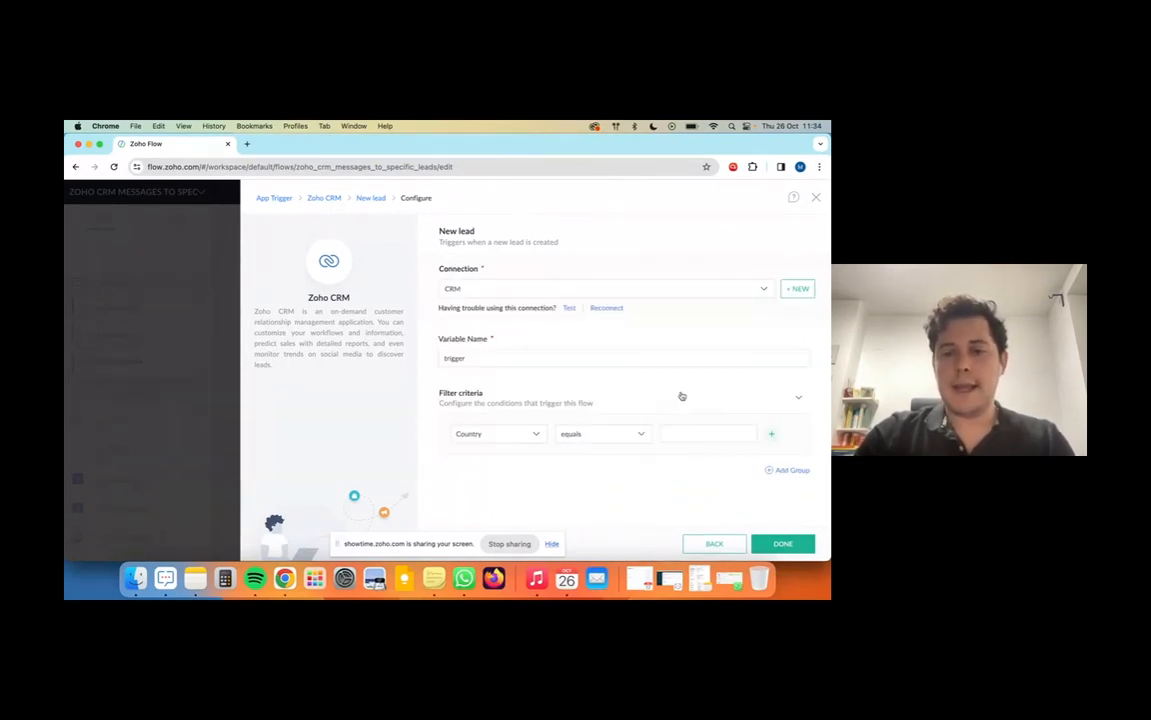
{"action": "left_click", "coordinate": [676, 430]}
{"action": "type", "text": "CN"}
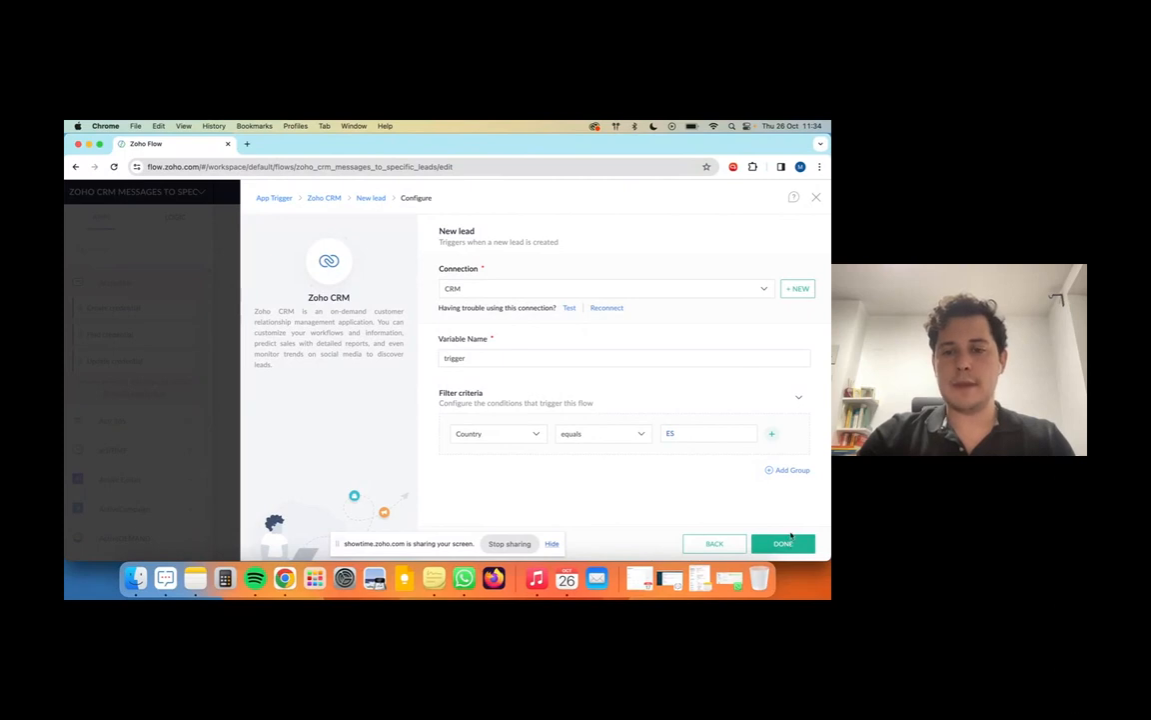
{"action": "left_click", "coordinate": [125, 248]}
Step: Add a WOZTELL 'Send WhatsApp template message' step below New lead using the WOZTELL Z Demo channel
{"action": "type", "text": "WOZTELL"}
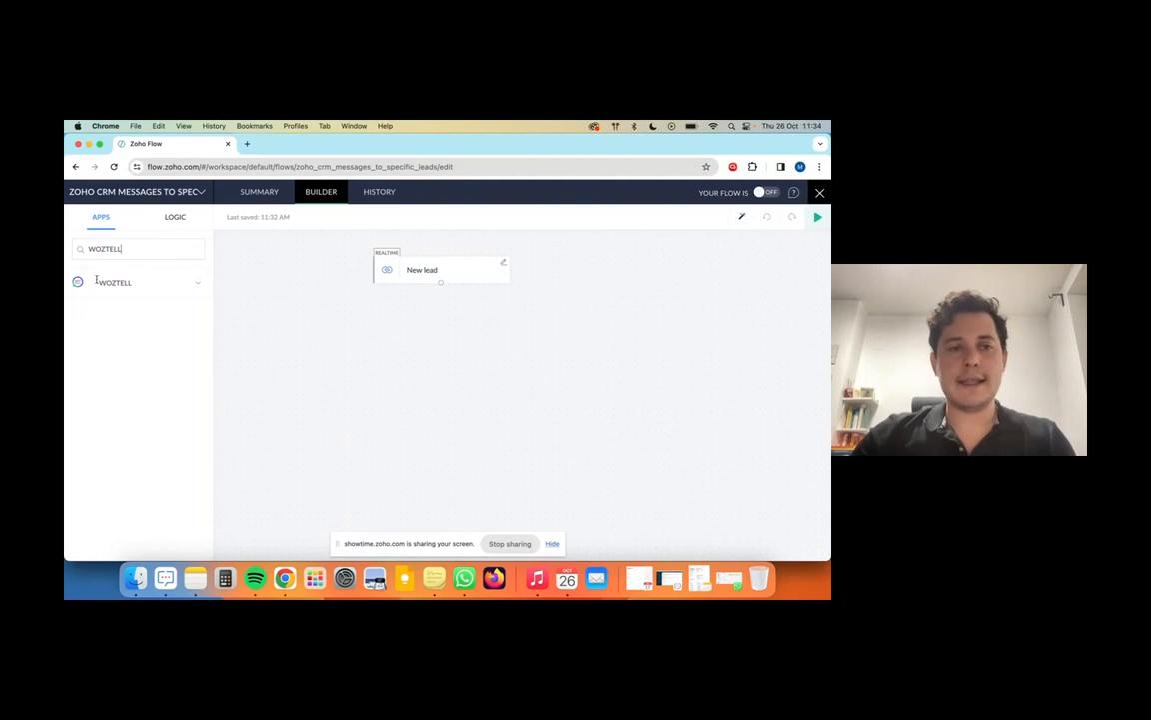
{"action": "left_click", "coordinate": [131, 283]}
{"action": "left_click_drag", "start_coordinate": [161, 335], "coordinate": [437, 334]}
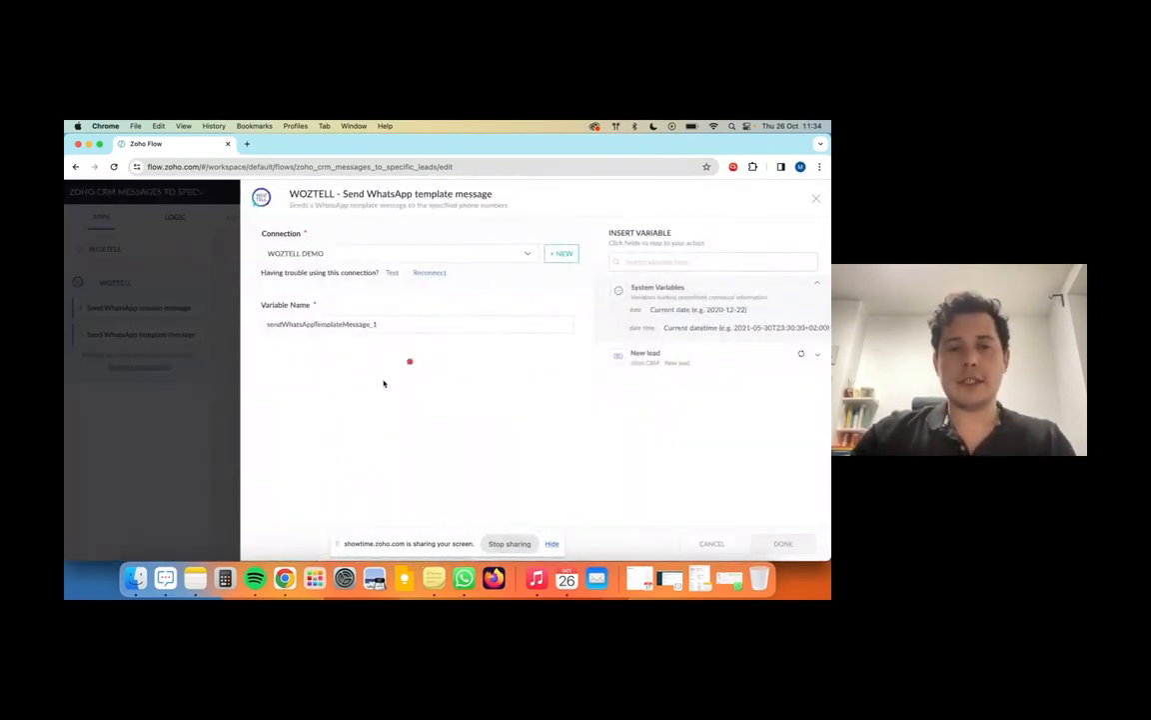
{"action": "left_click", "coordinate": [365, 372]}
{"action": "left_click", "coordinate": [373, 408]}
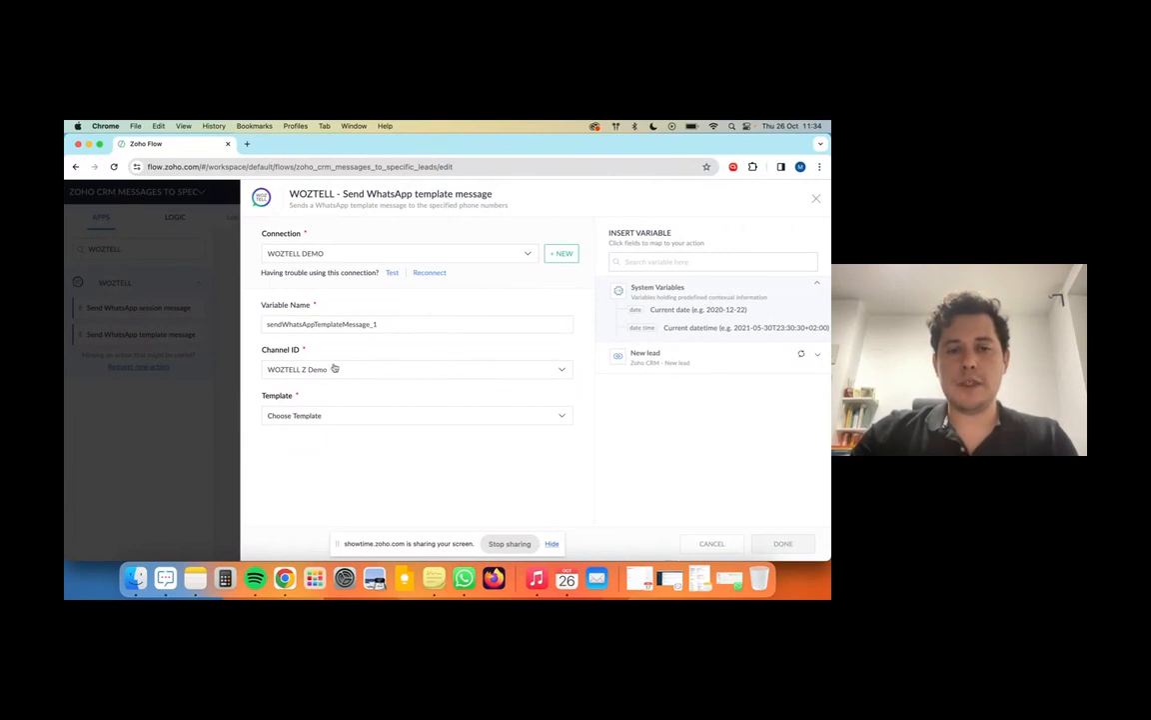
Step: Choose 'demo zapier 1 [es]' as the WhatsApp message template
{"action": "left_click", "coordinate": [349, 416]}
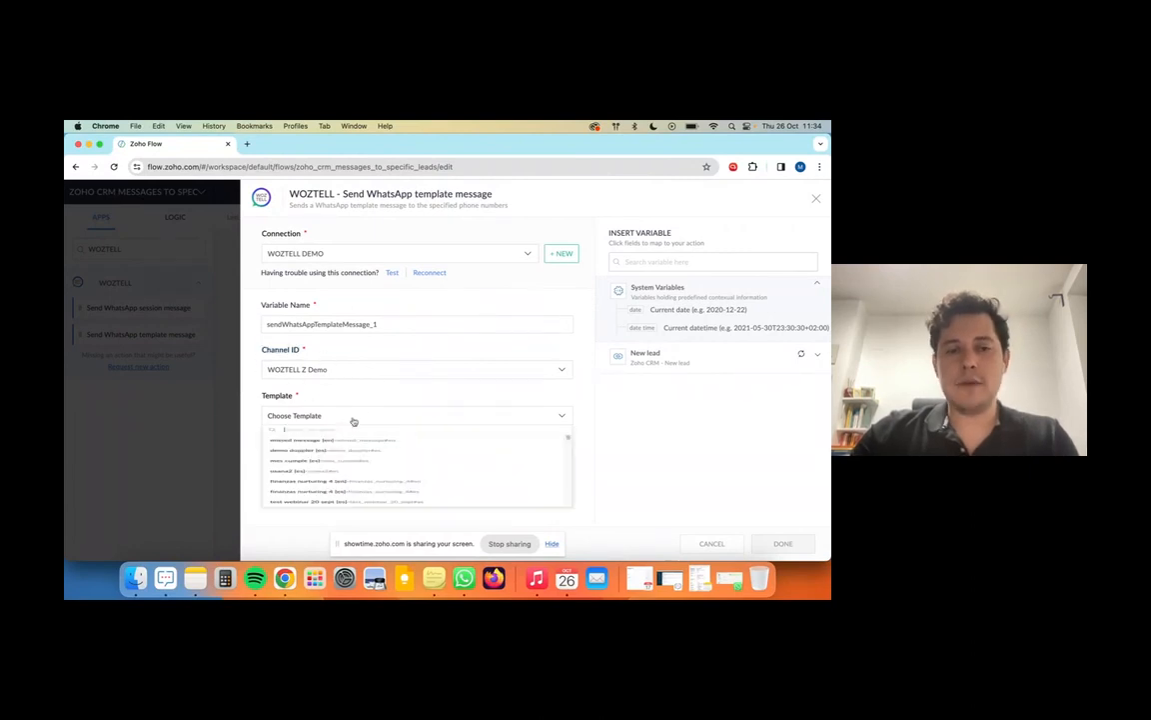
{"action": "scroll", "coordinate": [400, 485], "scroll_direction": "down", "scroll_amount": 1}
{"action": "scroll", "coordinate": [423, 480], "scroll_direction": "down", "scroll_amount": 5}
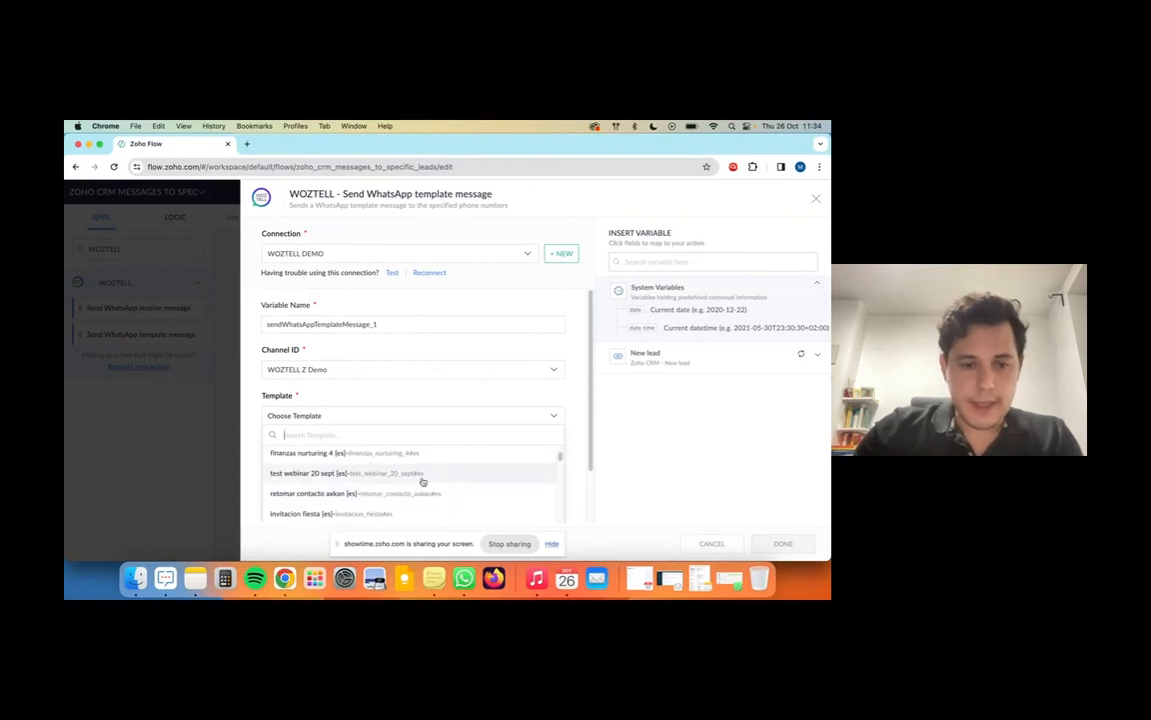
{"action": "scroll", "coordinate": [578, 408], "scroll_direction": "down", "scroll_amount": 1}
{"action": "scroll", "coordinate": [440, 459], "scroll_direction": "down", "scroll_amount": 4}
{"action": "scroll", "coordinate": [451, 441], "scroll_direction": "down", "scroll_amount": 6}
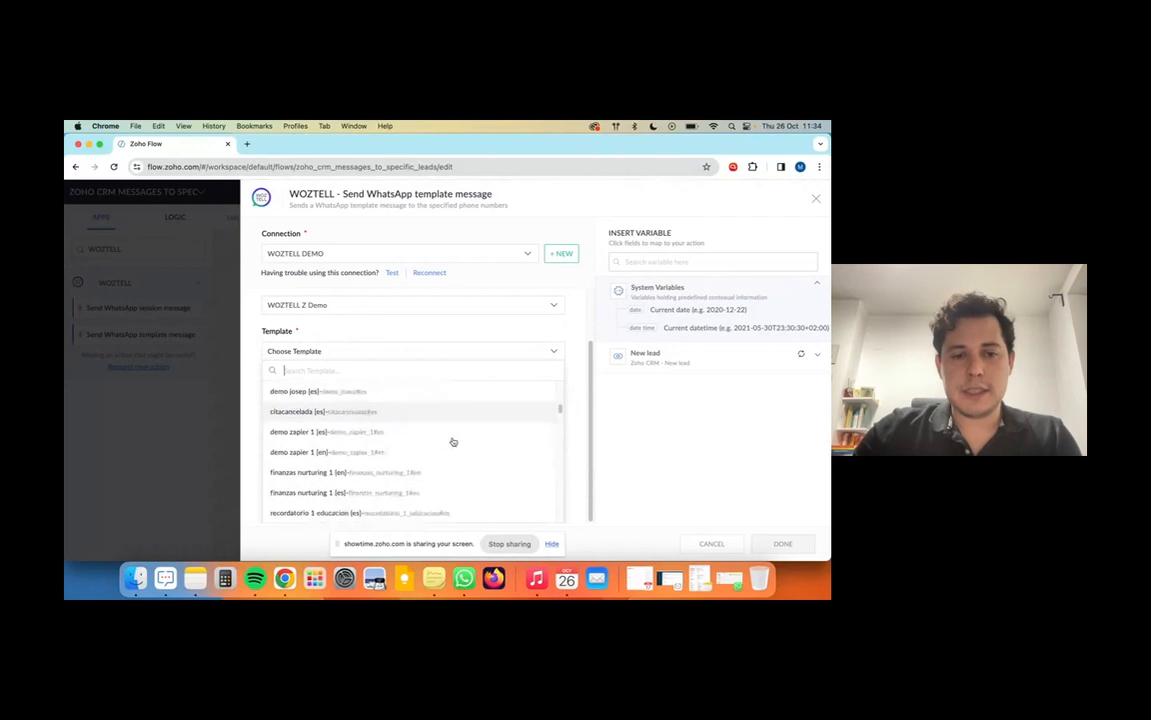
{"action": "scroll", "coordinate": [388, 420], "scroll_direction": "up", "scroll_amount": 3}
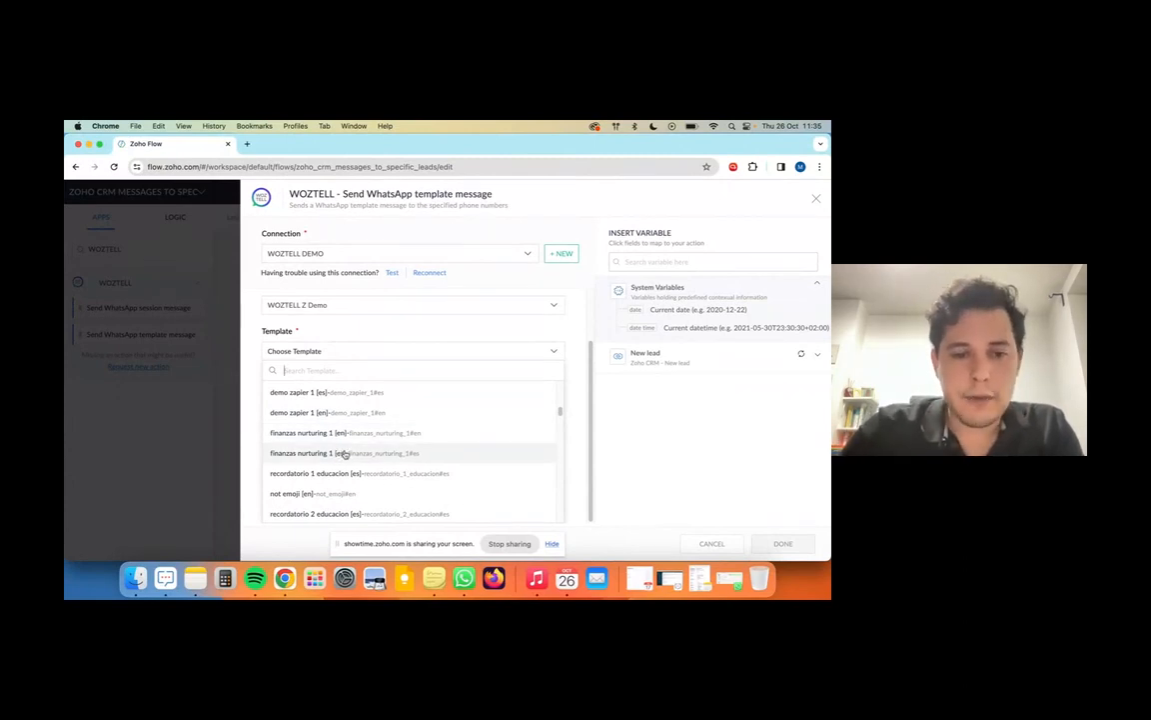
{"action": "scroll", "coordinate": [340, 450], "scroll_direction": "up", "scroll_amount": 2}
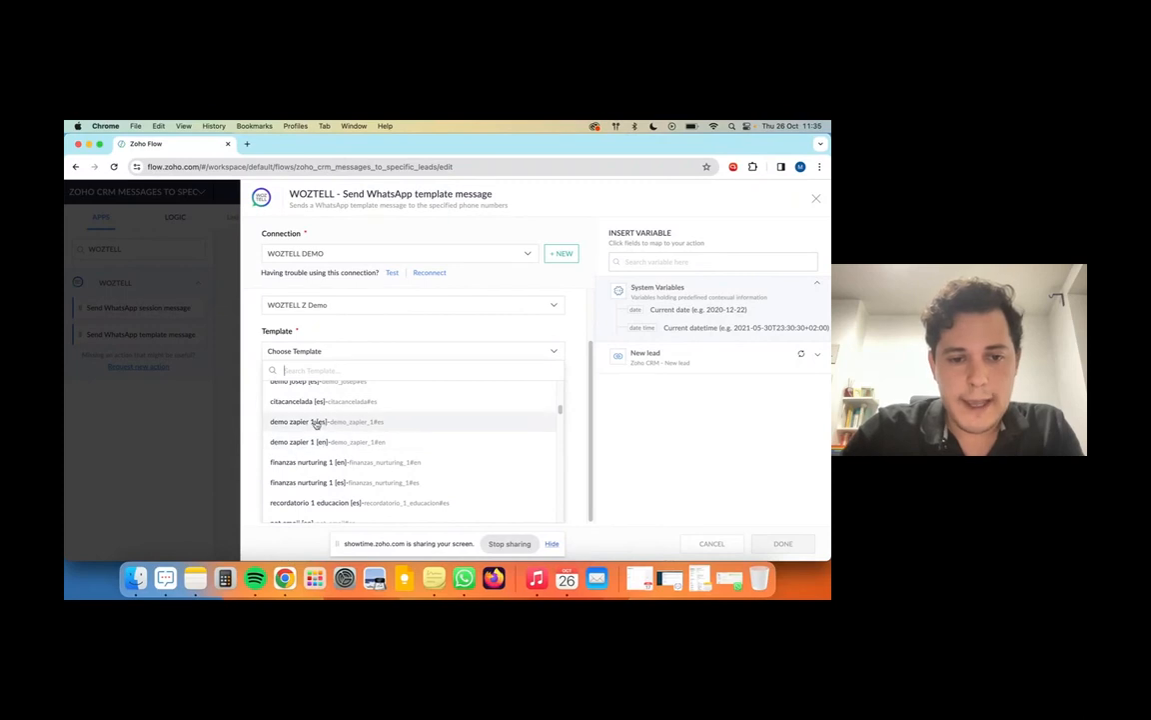
{"action": "scroll", "coordinate": [330, 454], "scroll_direction": "up", "scroll_amount": 3}
{"action": "scroll", "coordinate": [355, 462], "scroll_direction": "up", "scroll_amount": 1}
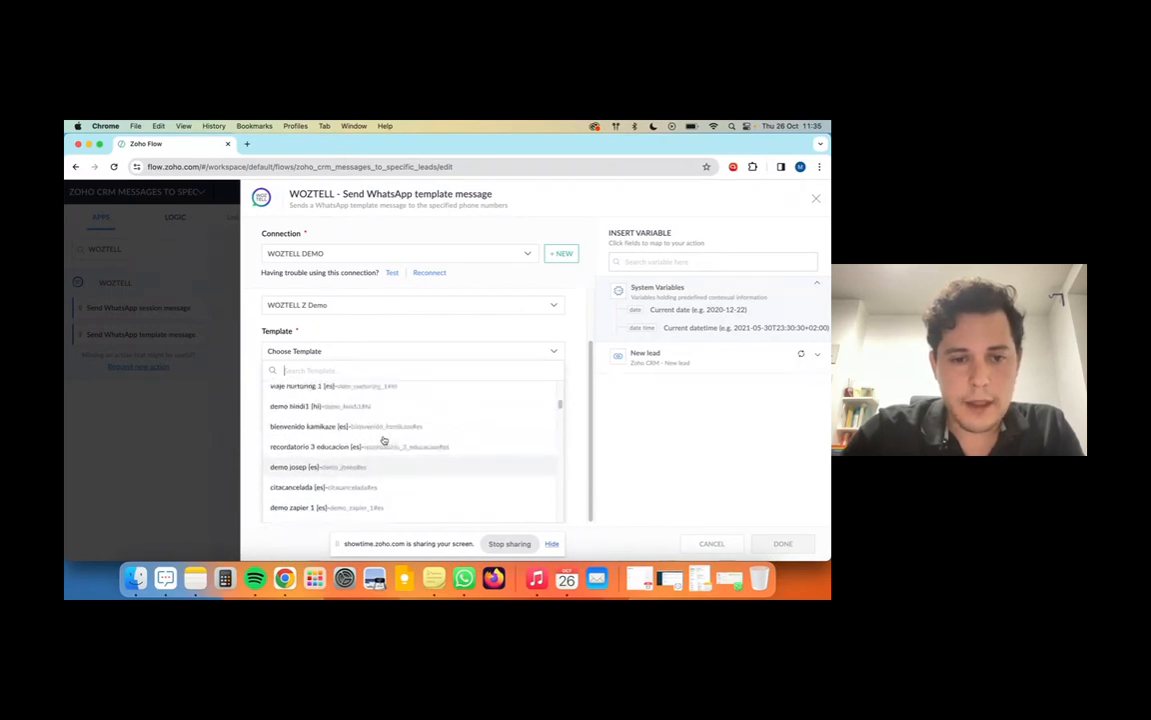
{"action": "scroll", "coordinate": [365, 423], "scroll_direction": "down", "scroll_amount": 2}
{"action": "scroll", "coordinate": [365, 430], "scroll_direction": "down", "scroll_amount": 2}
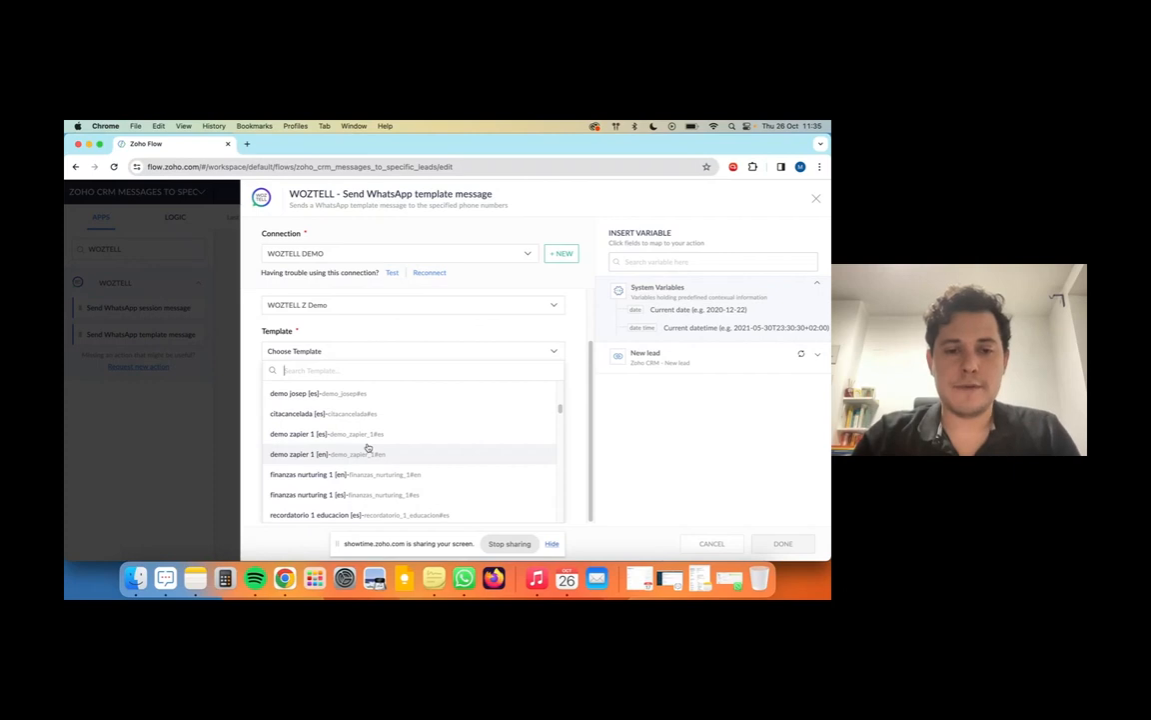
{"action": "left_click", "coordinate": [364, 436]}
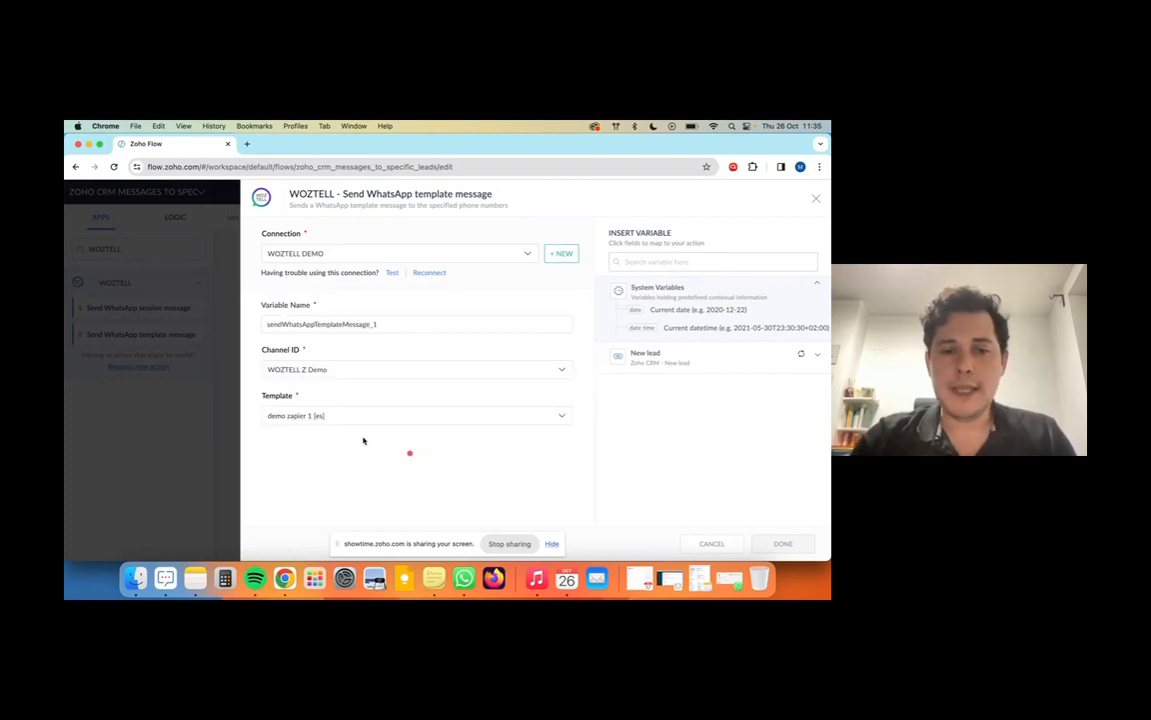
Step: Map the lead's Mobile variable to the recipient phone number and save the step
{"action": "left_click", "coordinate": [333, 457]}
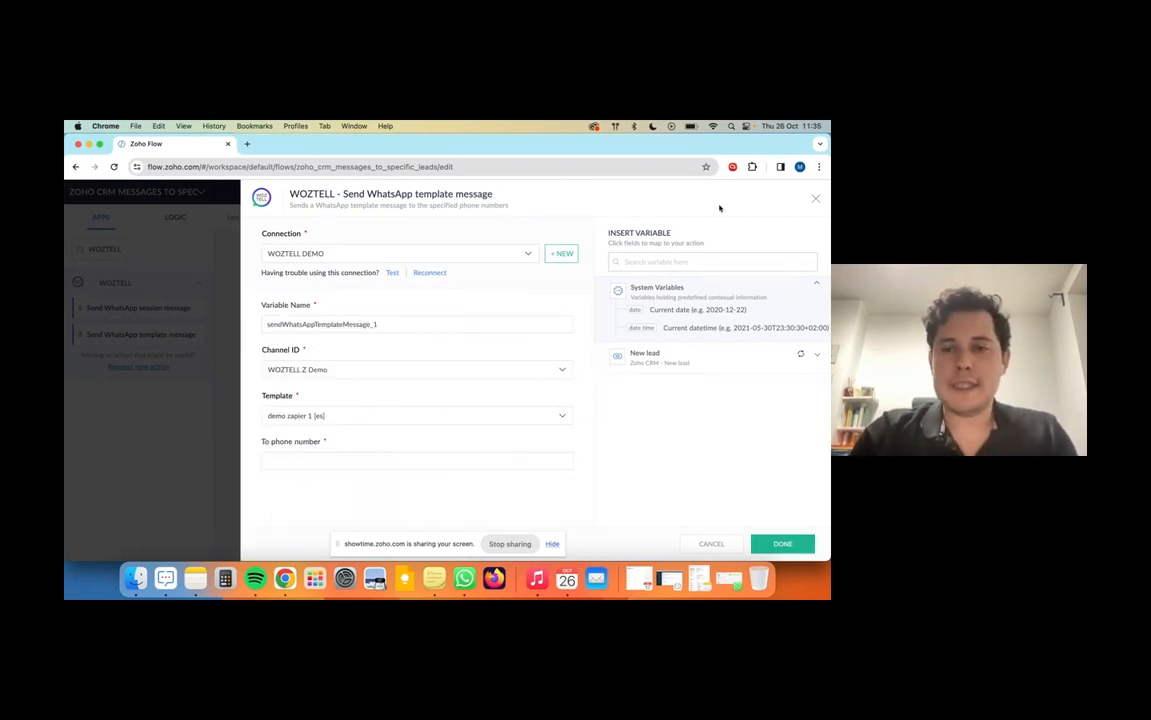
{"action": "left_click", "coordinate": [693, 258]}
{"action": "key", "text": "BackSpace"}
{"action": "key", "text": "BackSpace"}
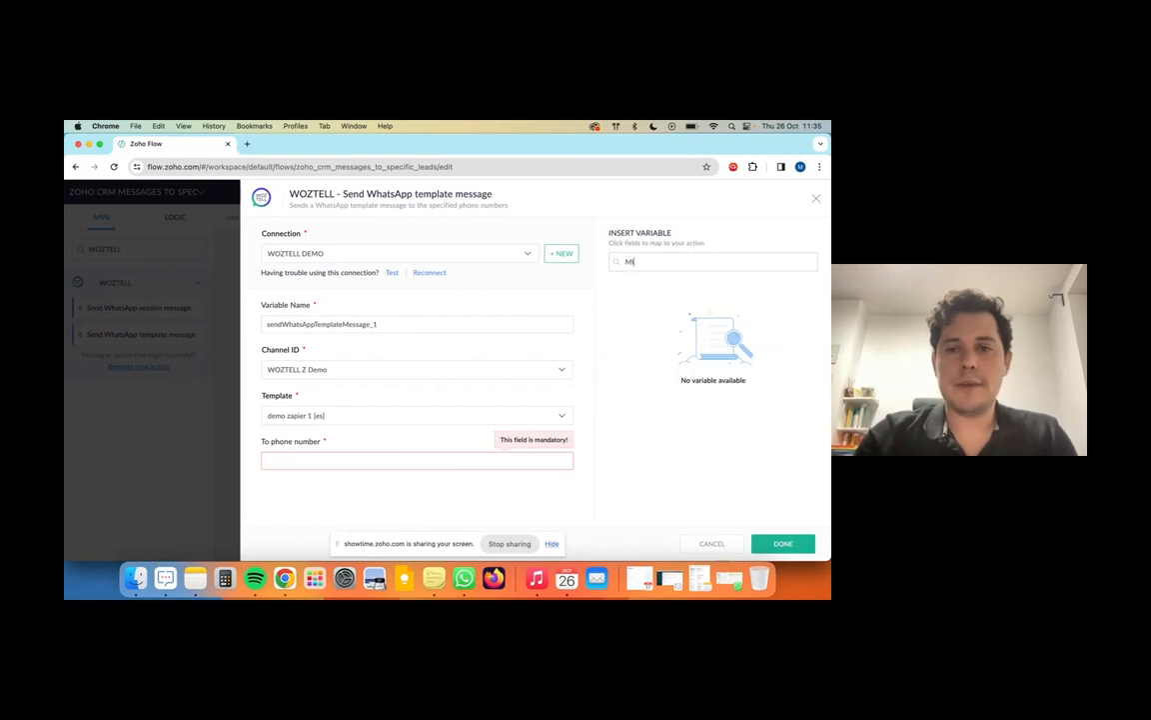
{"action": "type", "text": "OBILE"}
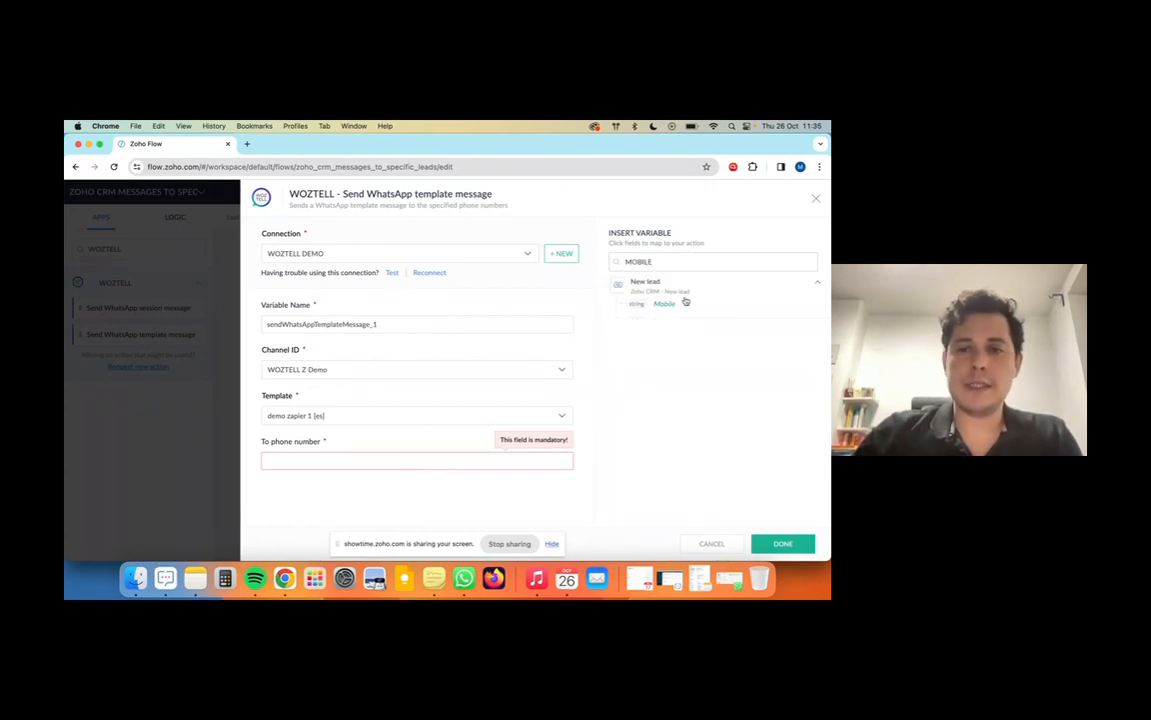
{"action": "left_click", "coordinate": [665, 304]}
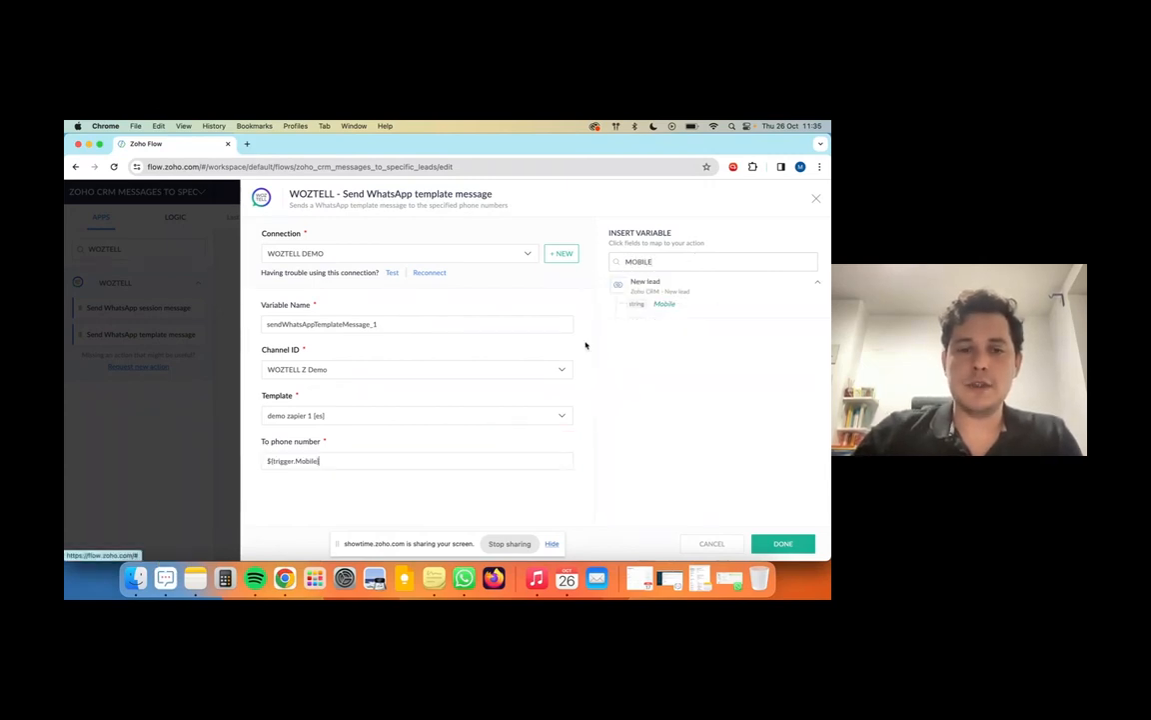
{"action": "left_click", "coordinate": [785, 543]}
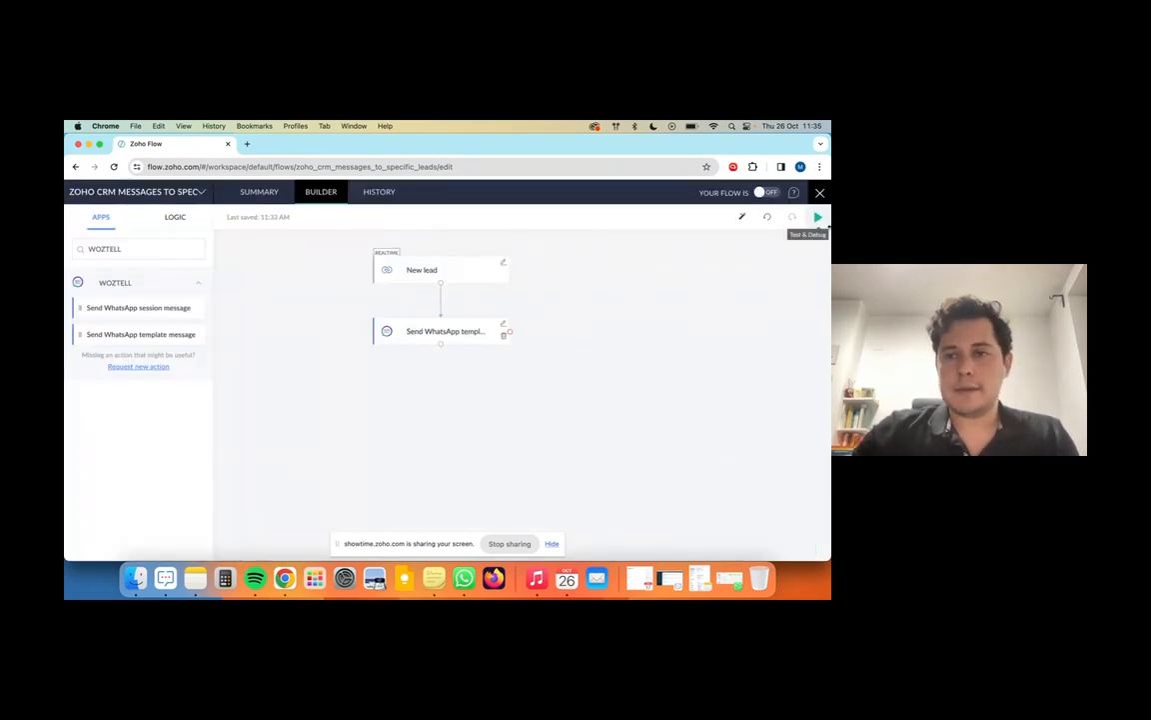
Step: Open and close Test & Debug, then switch the 'ZOHO CRM MESSAGES TO SPECIFIC LEADS' flow ON
{"action": "left_click", "coordinate": [818, 215]}
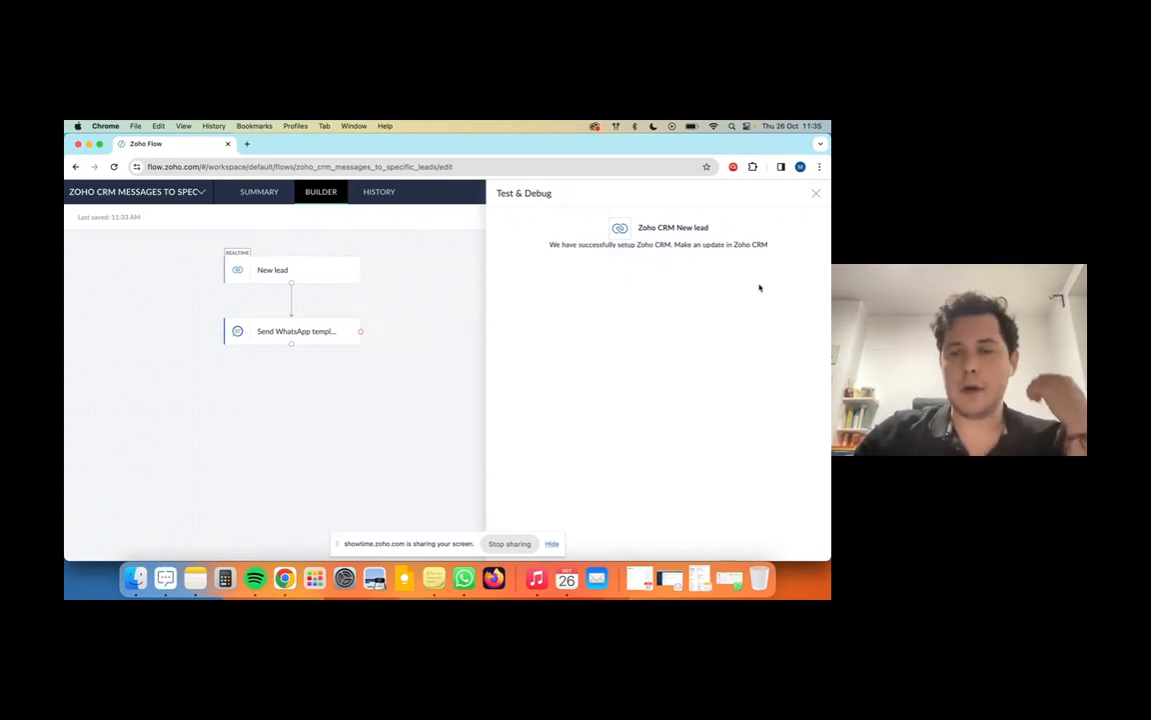
{"action": "left_click", "coordinate": [816, 193]}
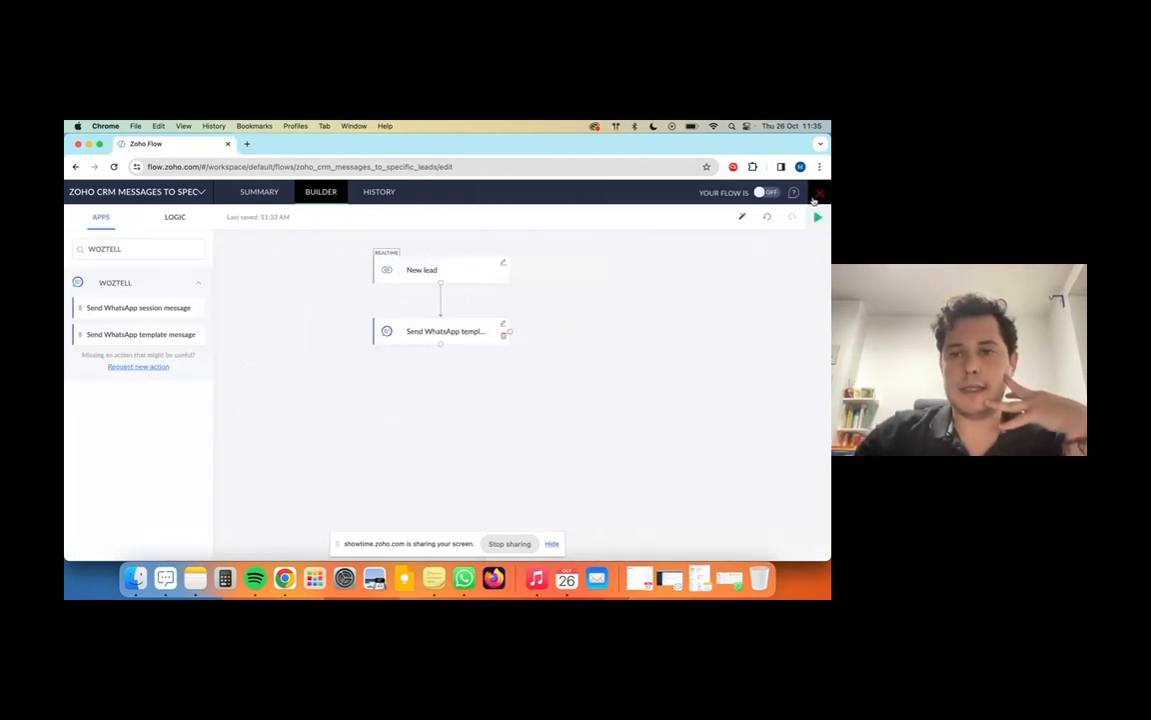
{"action": "left_click", "coordinate": [767, 191]}
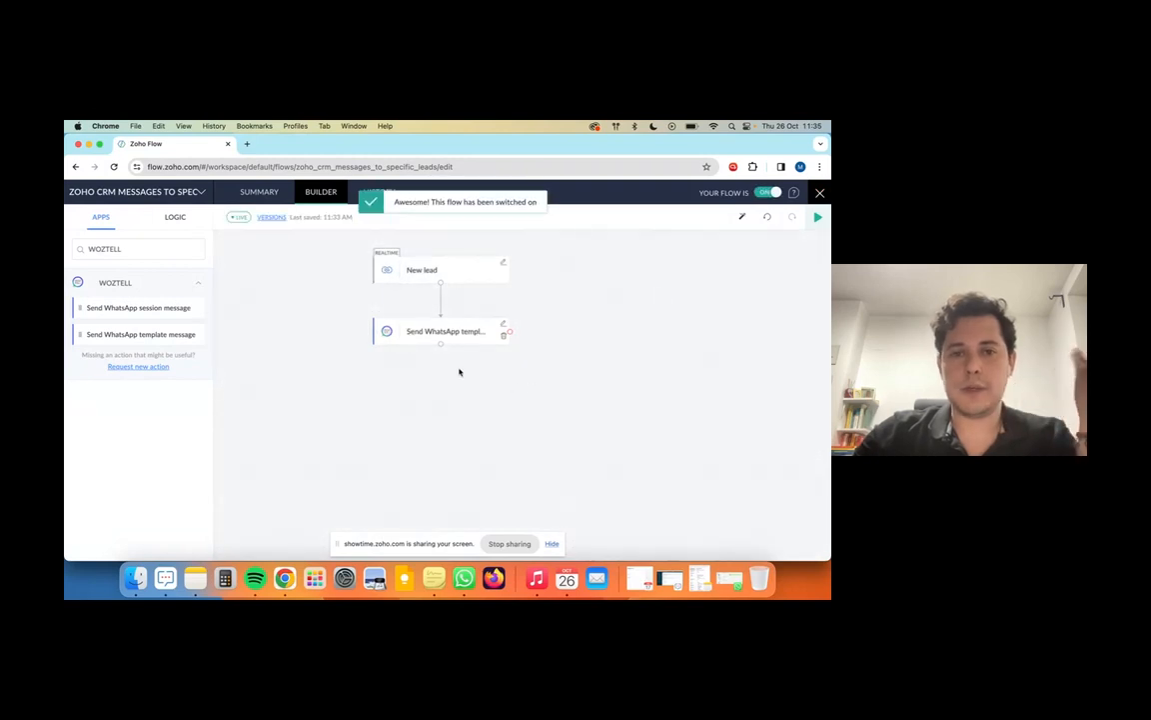
Step: Browse the Zoho Desk app's actions, then close the builder to return to My Flows
{"action": "triple_click", "coordinate": [158, 251]}
{"action": "type", "text": "ZOHO"}
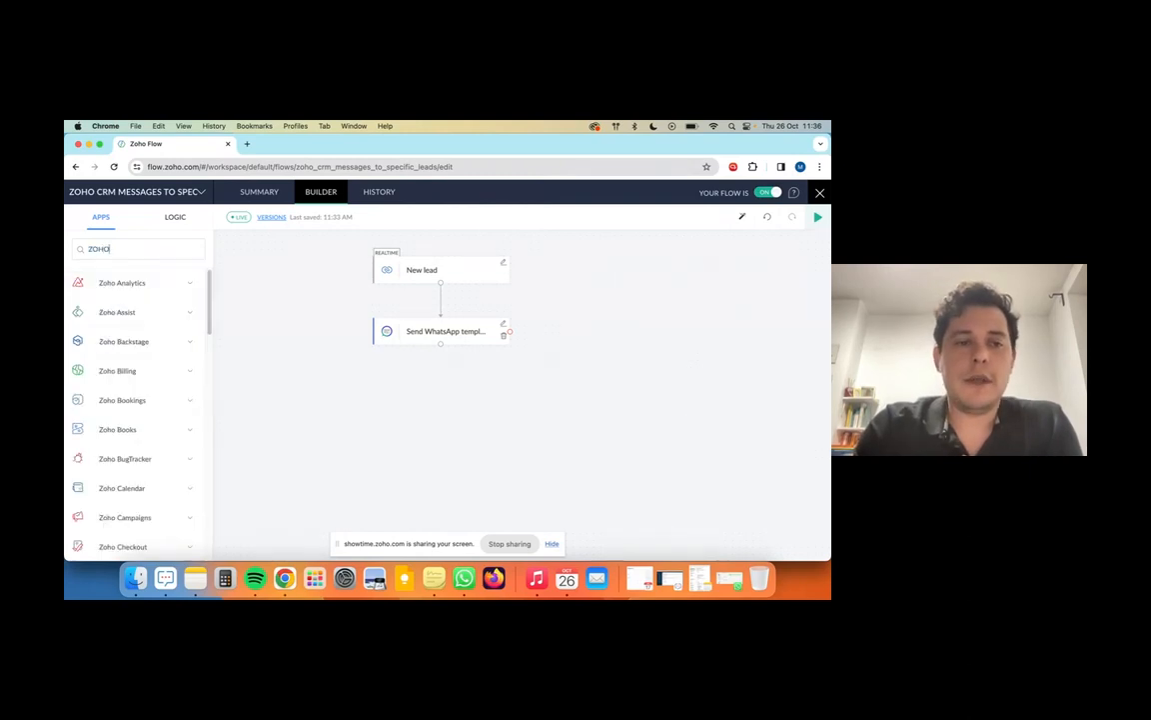
{"action": "type", "text": " DESK"}
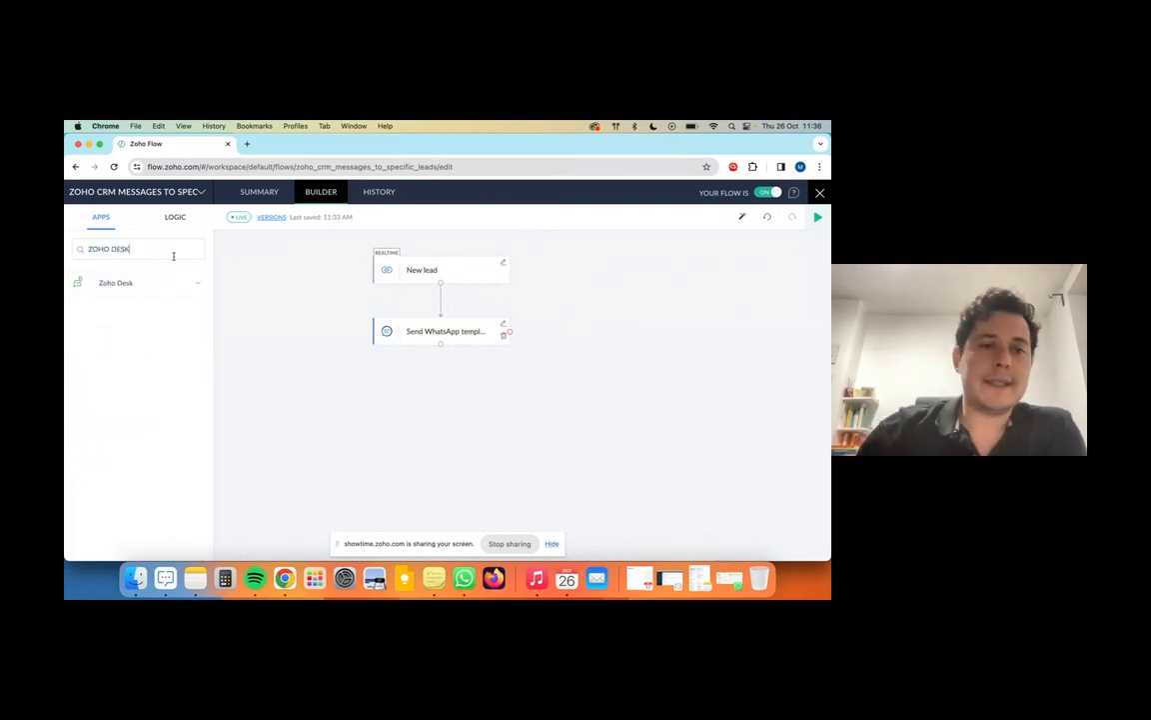
{"action": "left_click", "coordinate": [192, 283]}
{"action": "scroll", "coordinate": [134, 420], "scroll_direction": "down", "scroll_amount": 5}
{"action": "scroll", "coordinate": [142, 420], "scroll_direction": "down", "scroll_amount": 6}
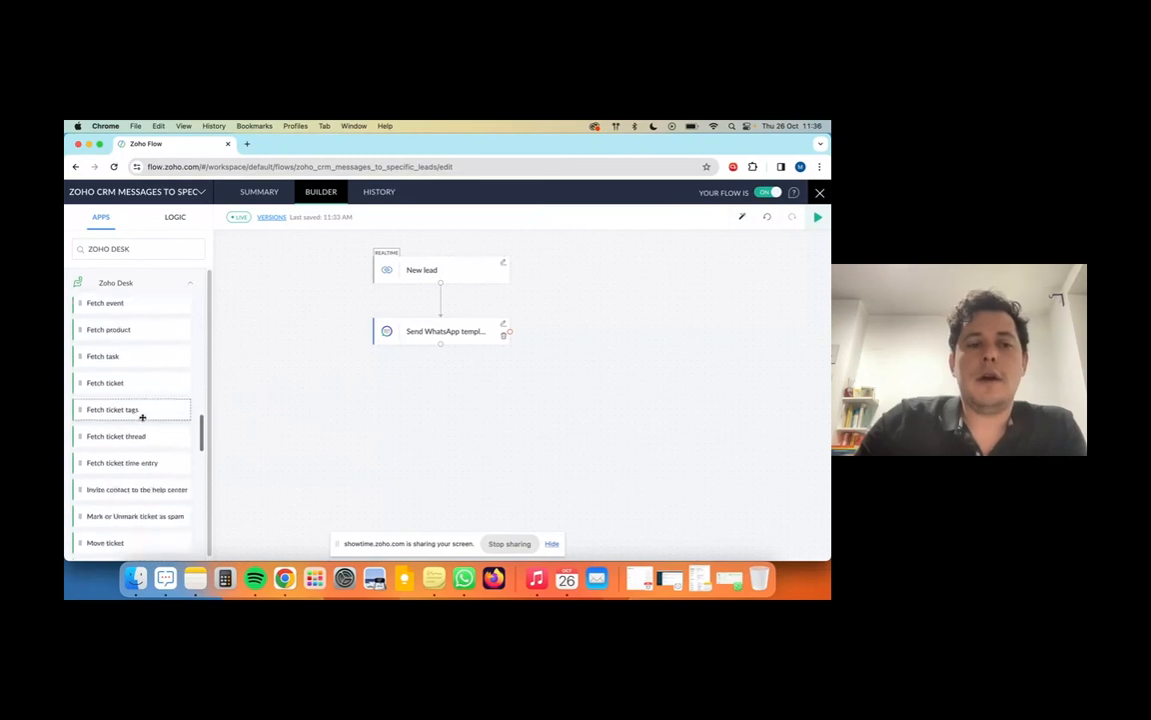
{"action": "scroll", "coordinate": [206, 429], "scroll_direction": "down", "scroll_amount": 5}
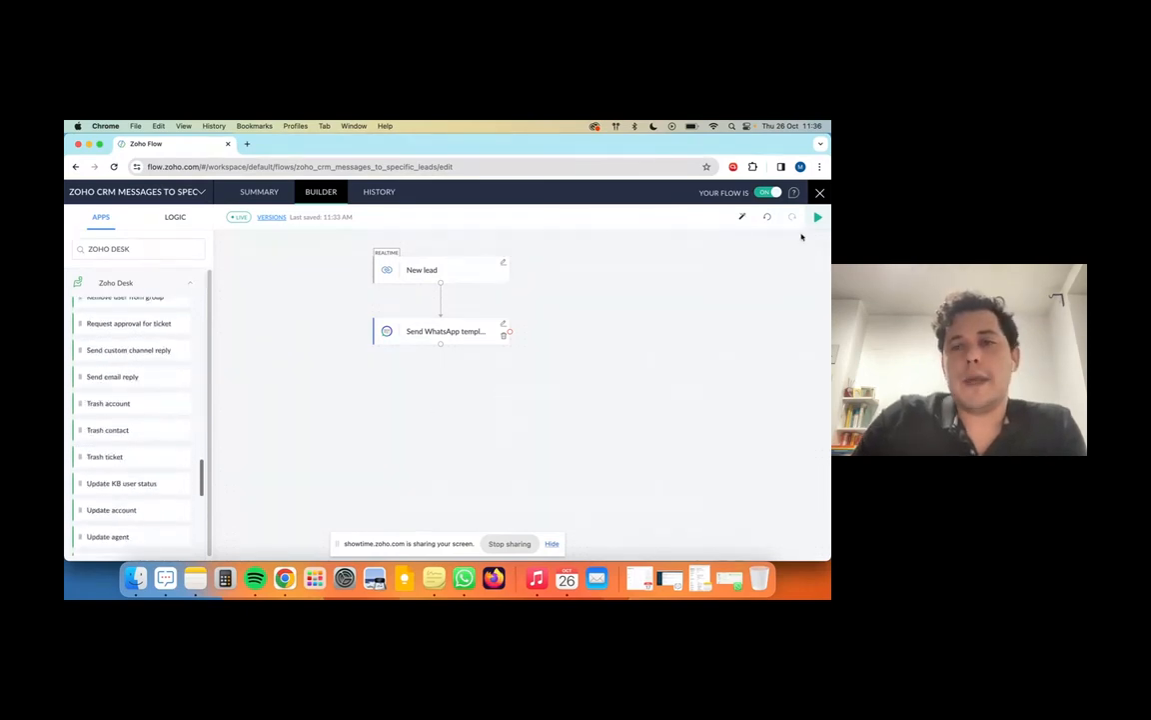
{"action": "left_click", "coordinate": [819, 194]}
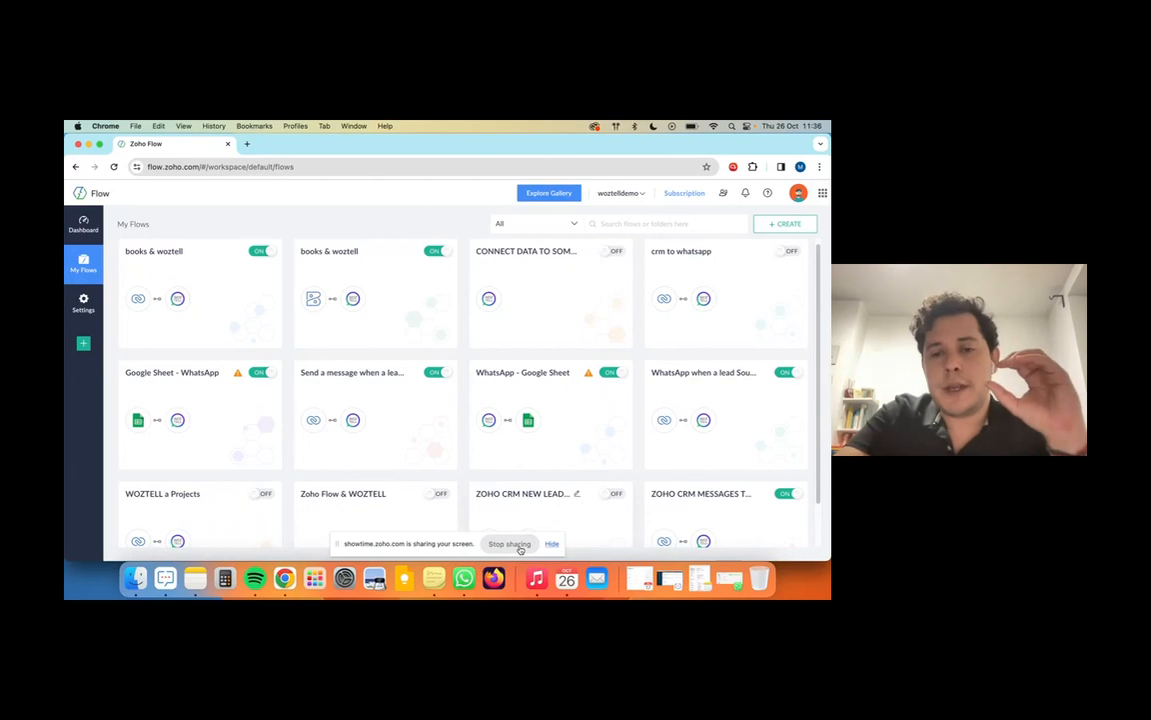
Step: Filter the Explore Gallery to Google Sheets flows by searching 'GOOGLE'
{"action": "left_click", "coordinate": [558, 195]}
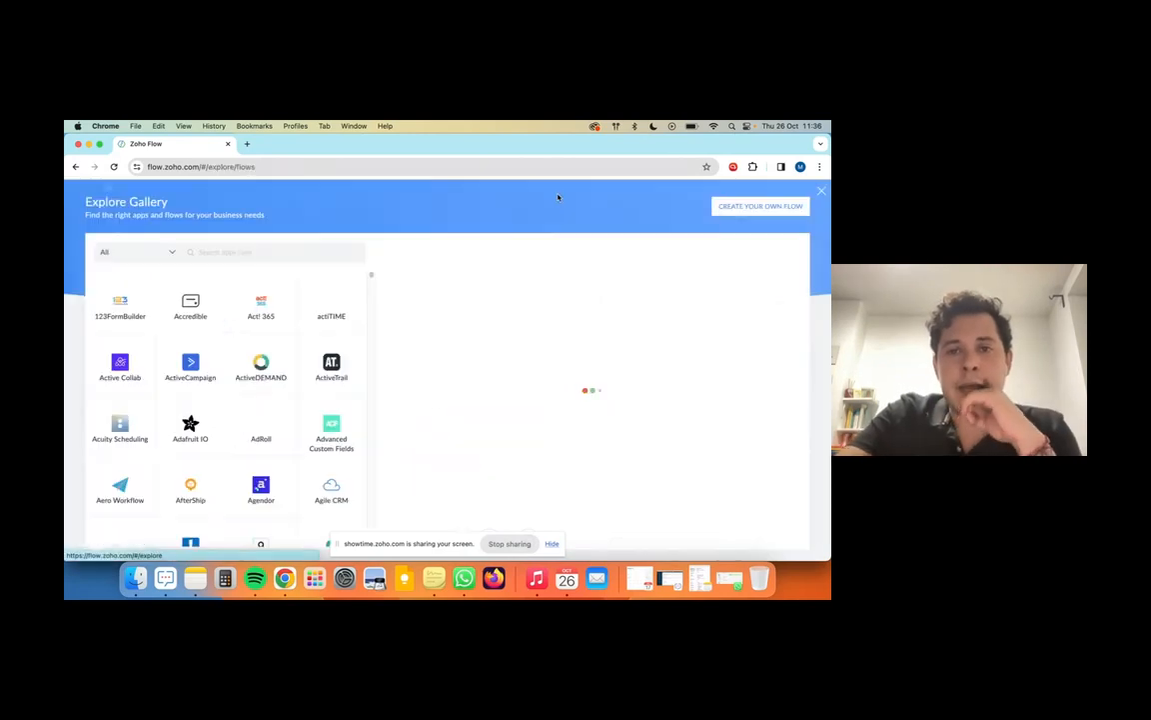
{"action": "left_click", "coordinate": [287, 254]}
{"action": "type", "text": "GOOGLE"}
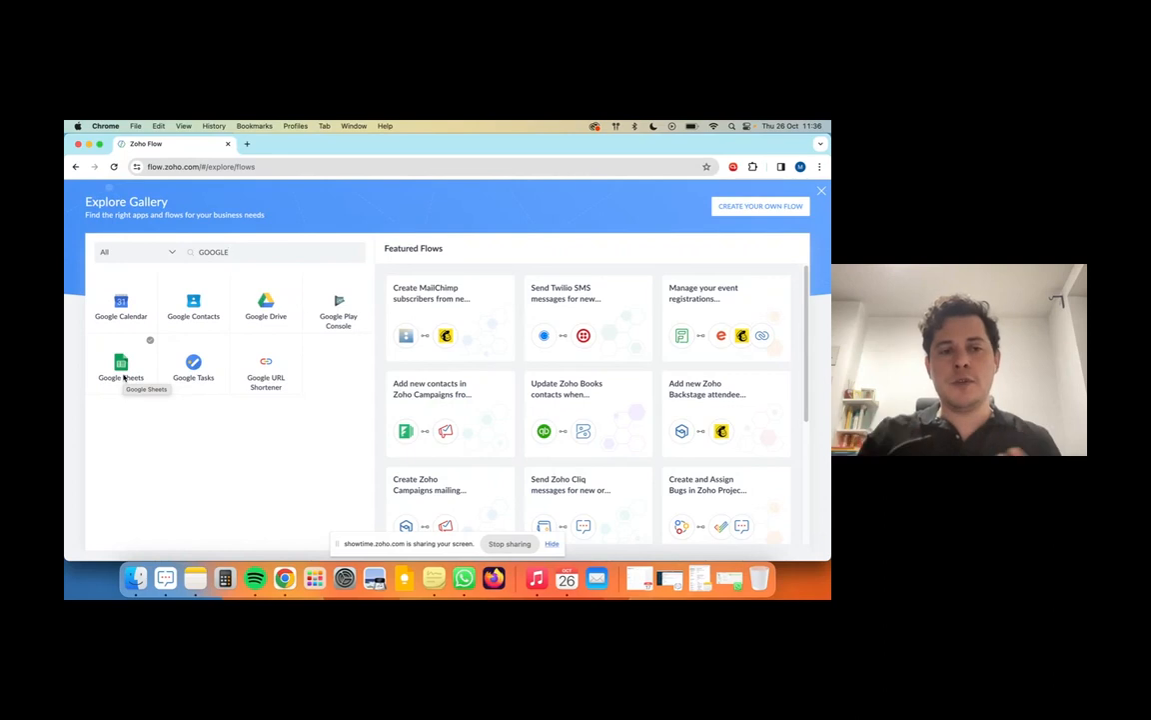
{"action": "left_click", "coordinate": [122, 372]}
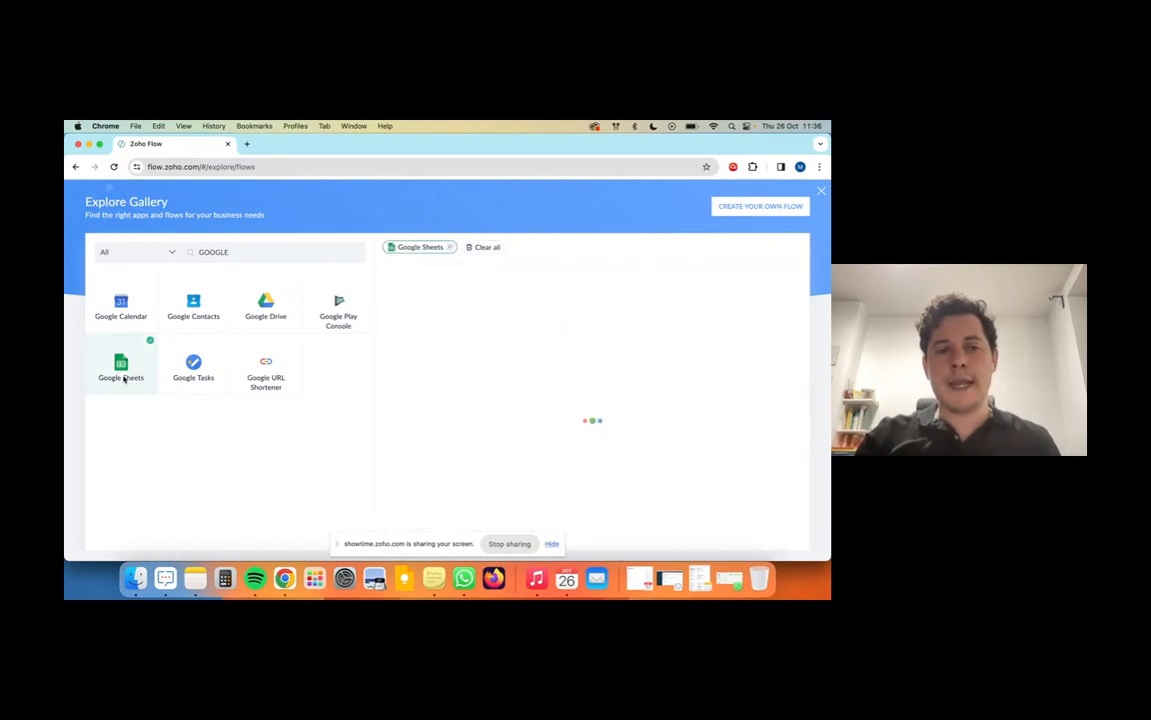
{"action": "left_click", "coordinate": [554, 548]}
{"action": "left_click", "coordinate": [554, 549]}
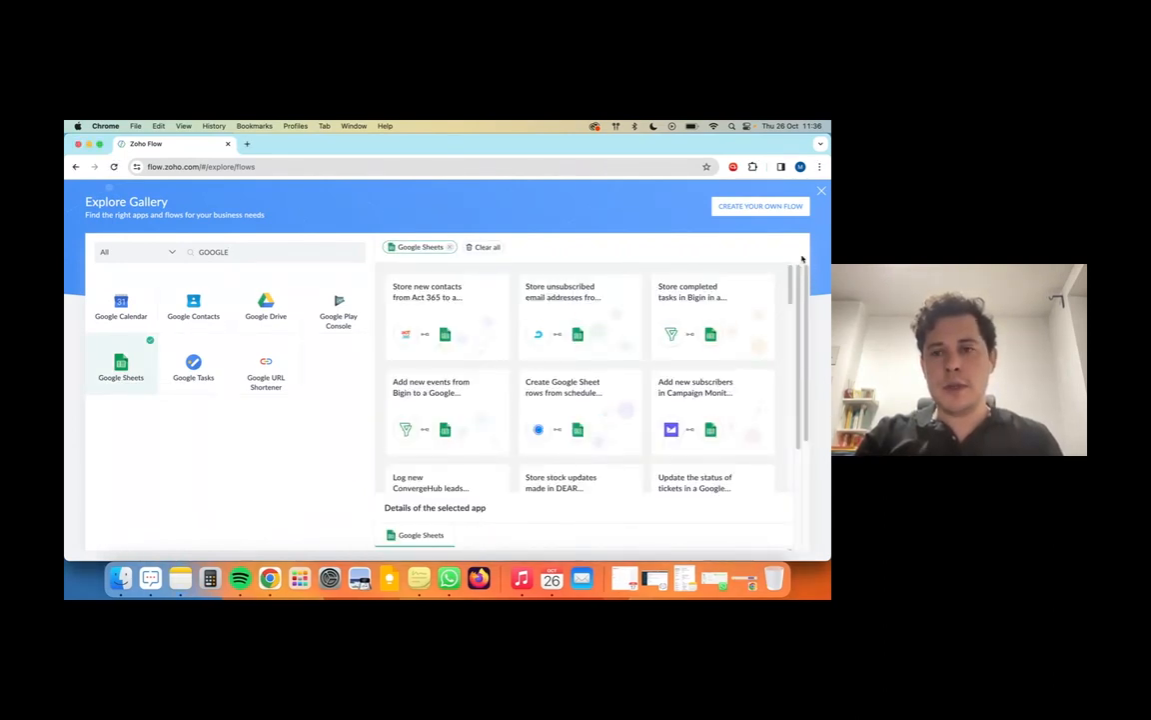
Step: Create a custom flow named 'GOOGLE SHEET - SEND MESSAGES', reusing that name as its description
{"action": "left_click", "coordinate": [734, 210]}
{"action": "type", "text": "GOOGLE SHEET - SEND MESSAGES"}
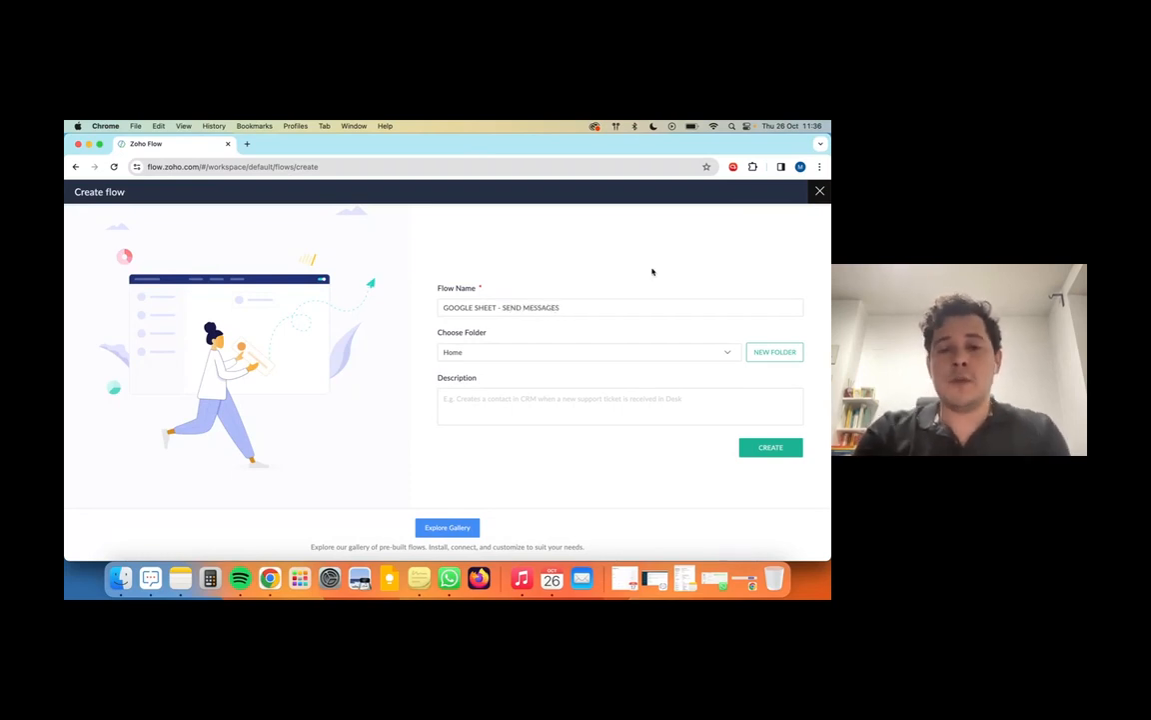
{"action": "type", "text": "GOOGLE SHEET - SEND MESSAGES"}
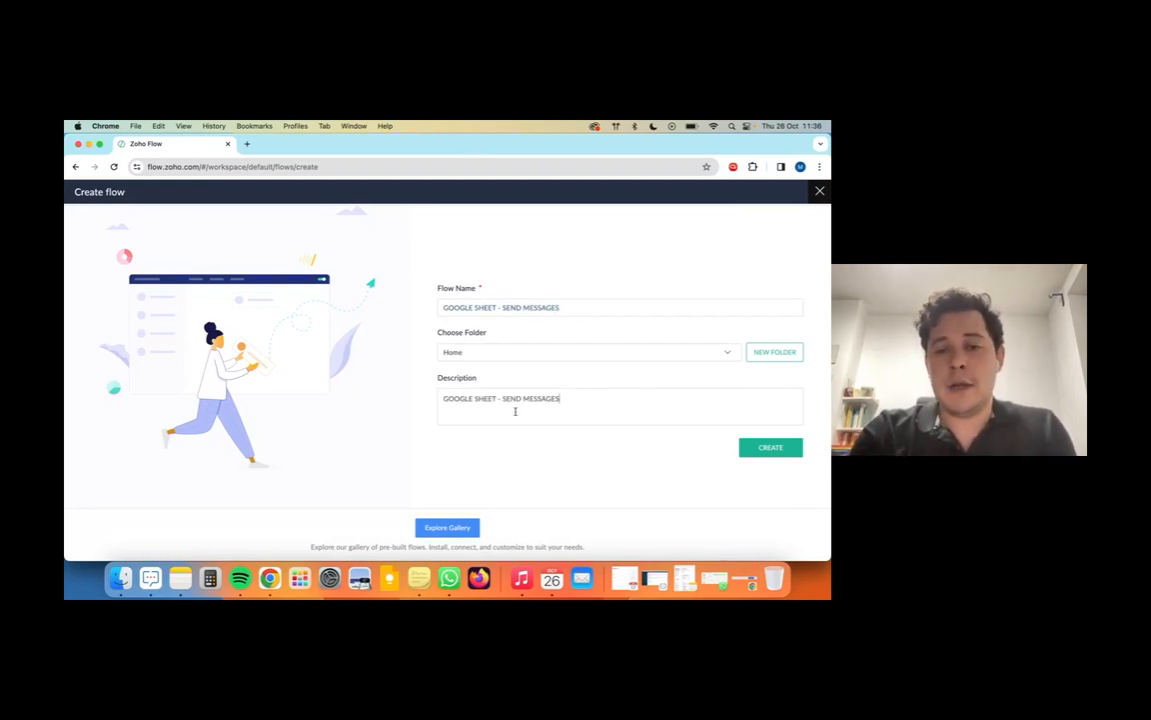
{"action": "left_click", "coordinate": [759, 452]}
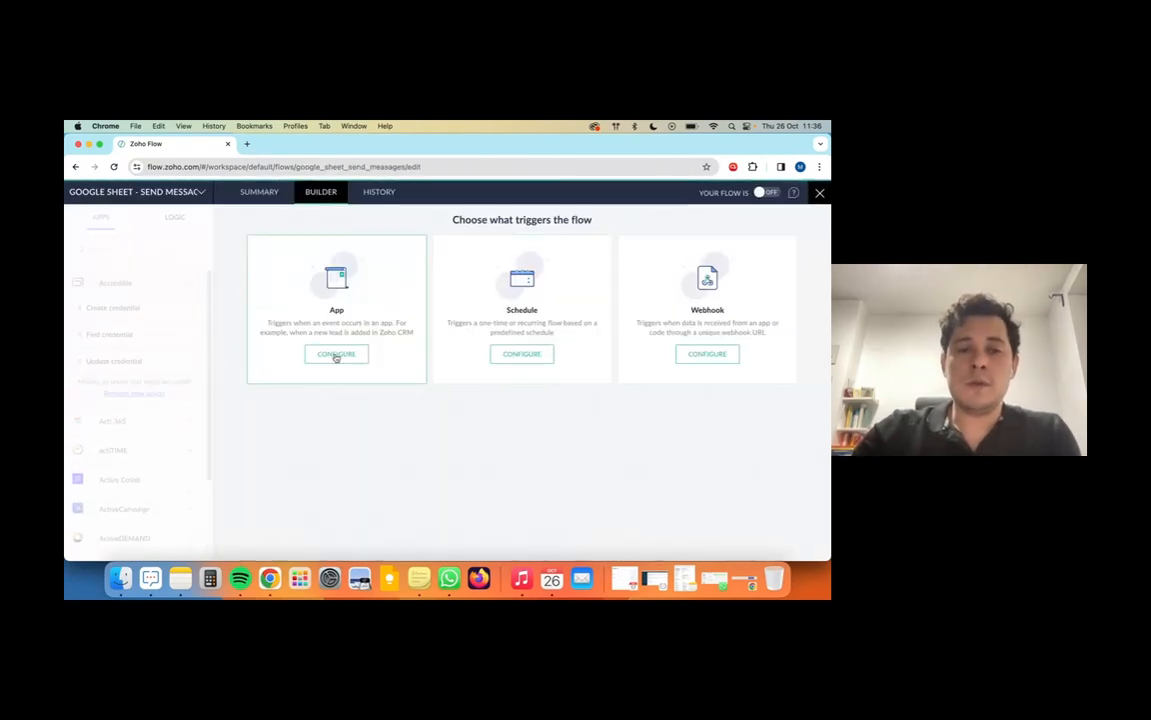
Step: Set the flow trigger to Google Sheets 'Row added - New version' and start reconnecting its connection
{"action": "left_click", "coordinate": [336, 354]}
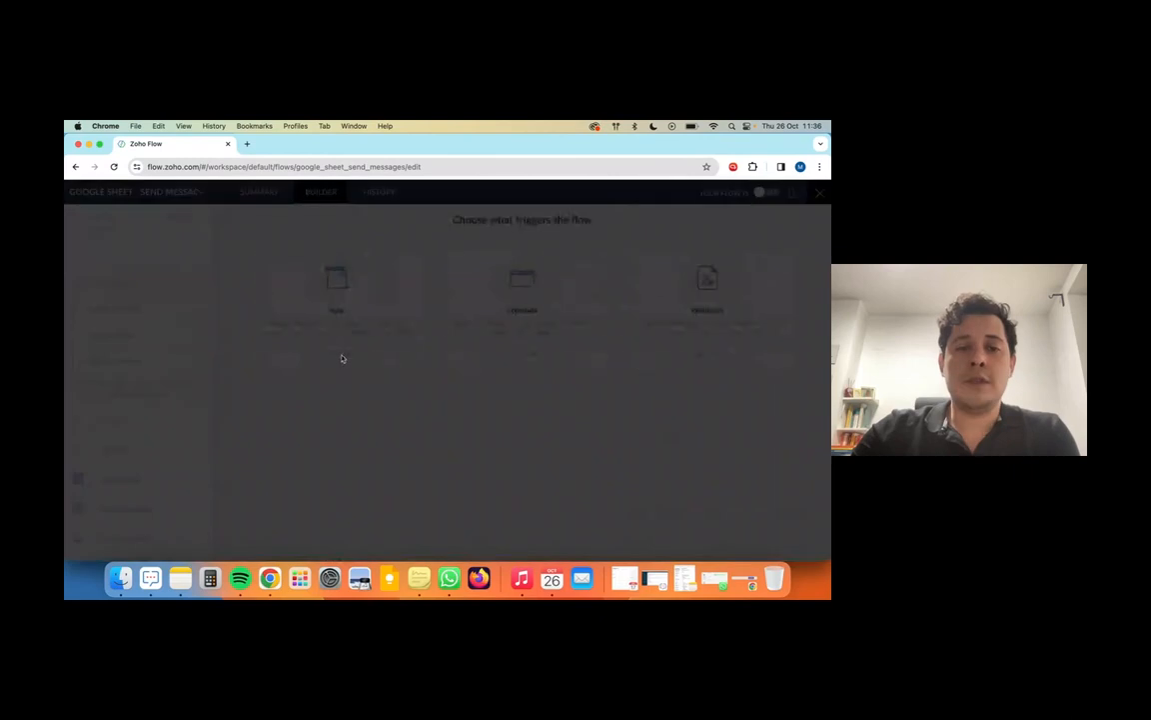
{"action": "type", "text": "GOOGLE"}
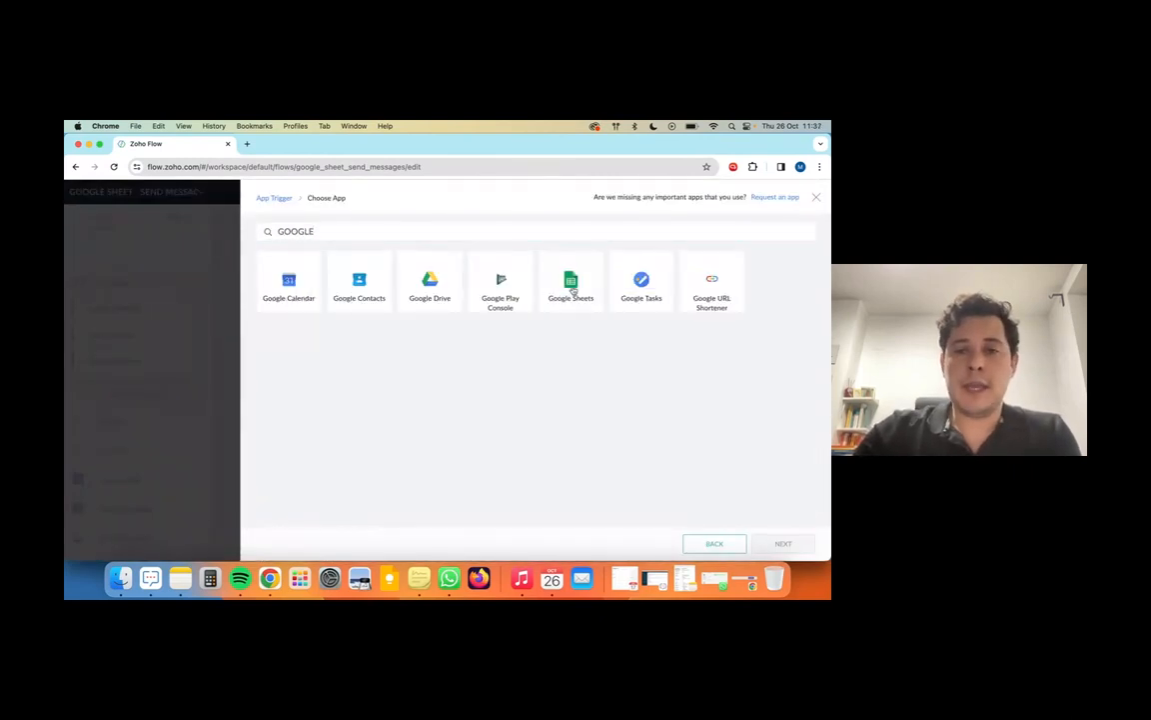
{"action": "left_click", "coordinate": [569, 282]}
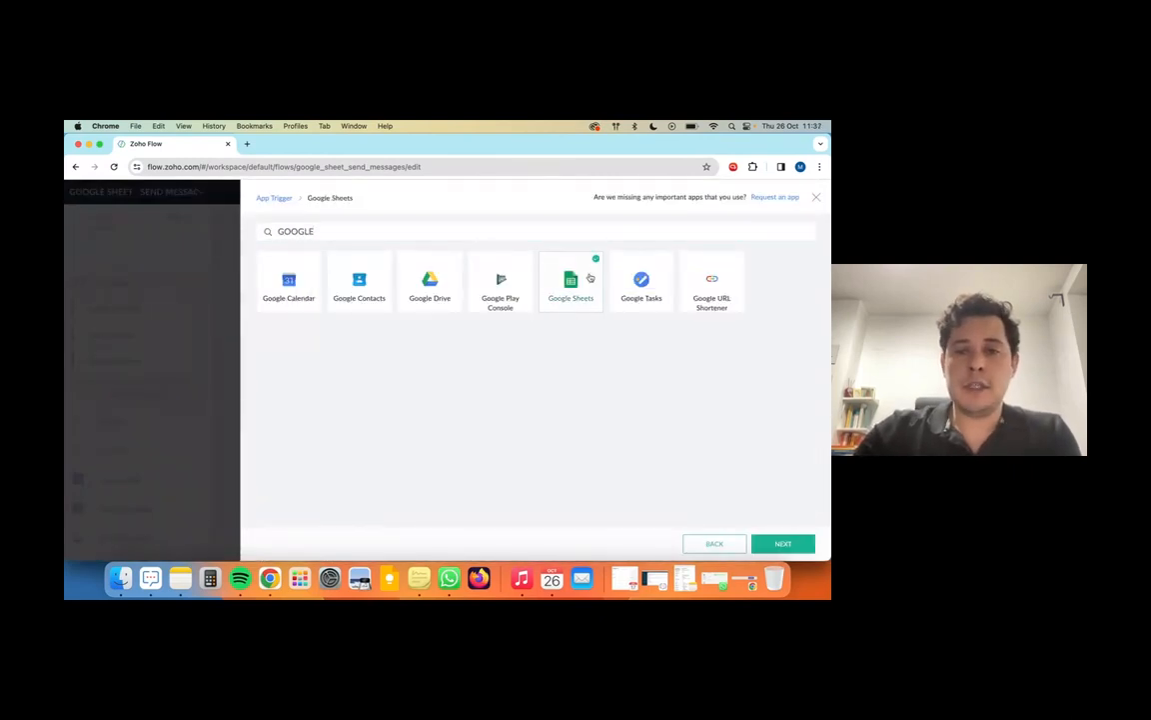
{"action": "left_click", "coordinate": [785, 543]}
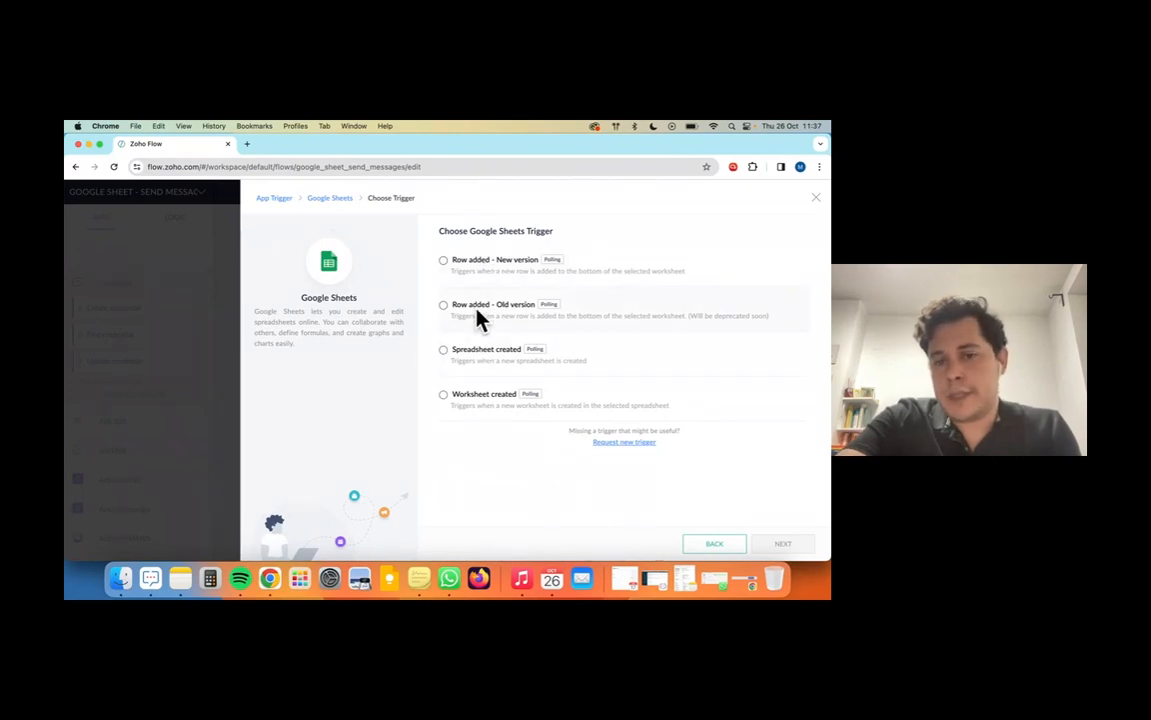
{"action": "left_click", "coordinate": [486, 261]}
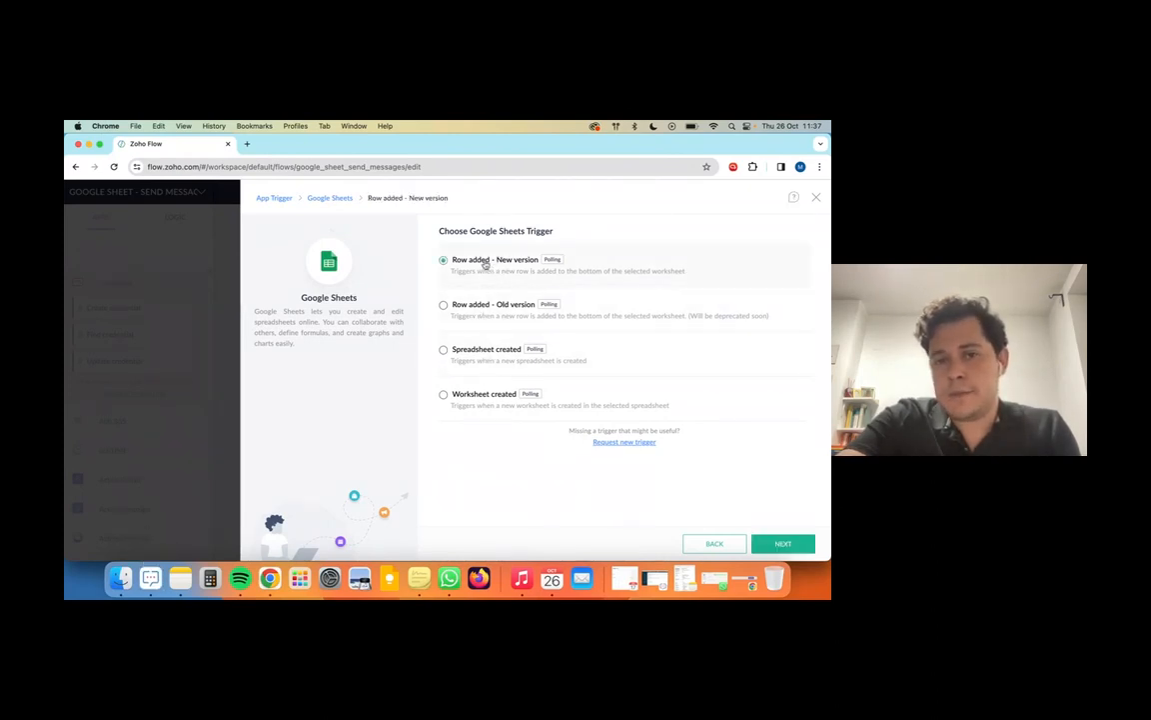
{"action": "left_click", "coordinate": [782, 543]}
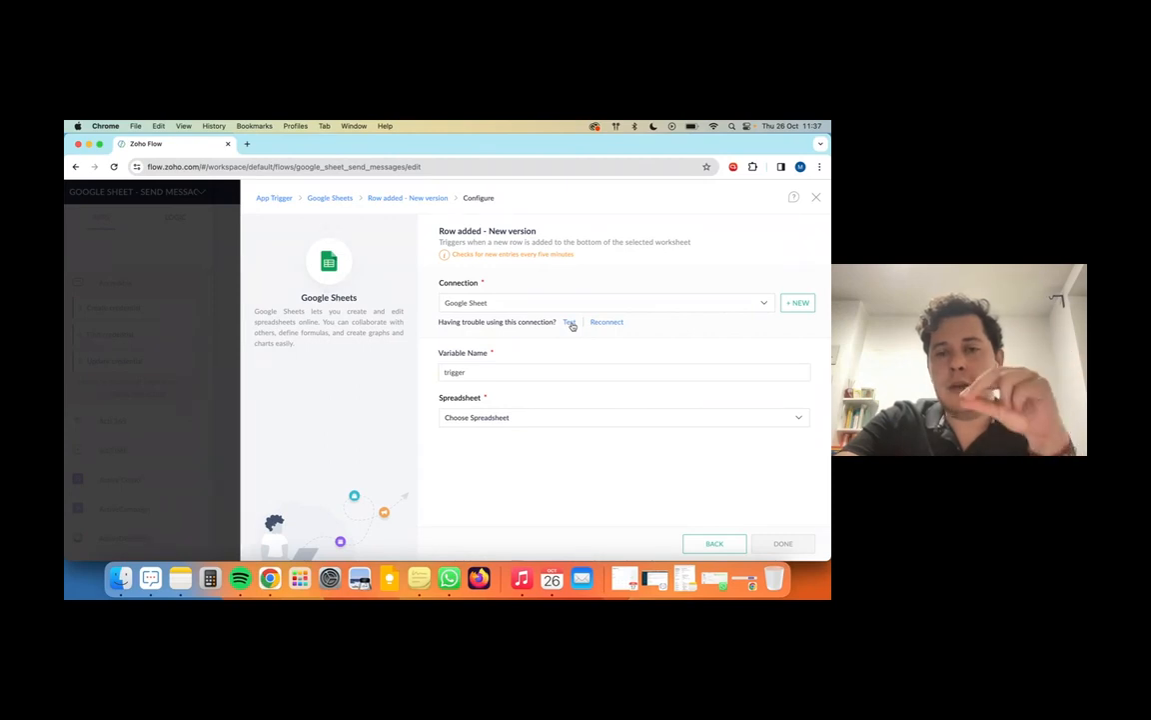
{"action": "left_click", "coordinate": [614, 323]}
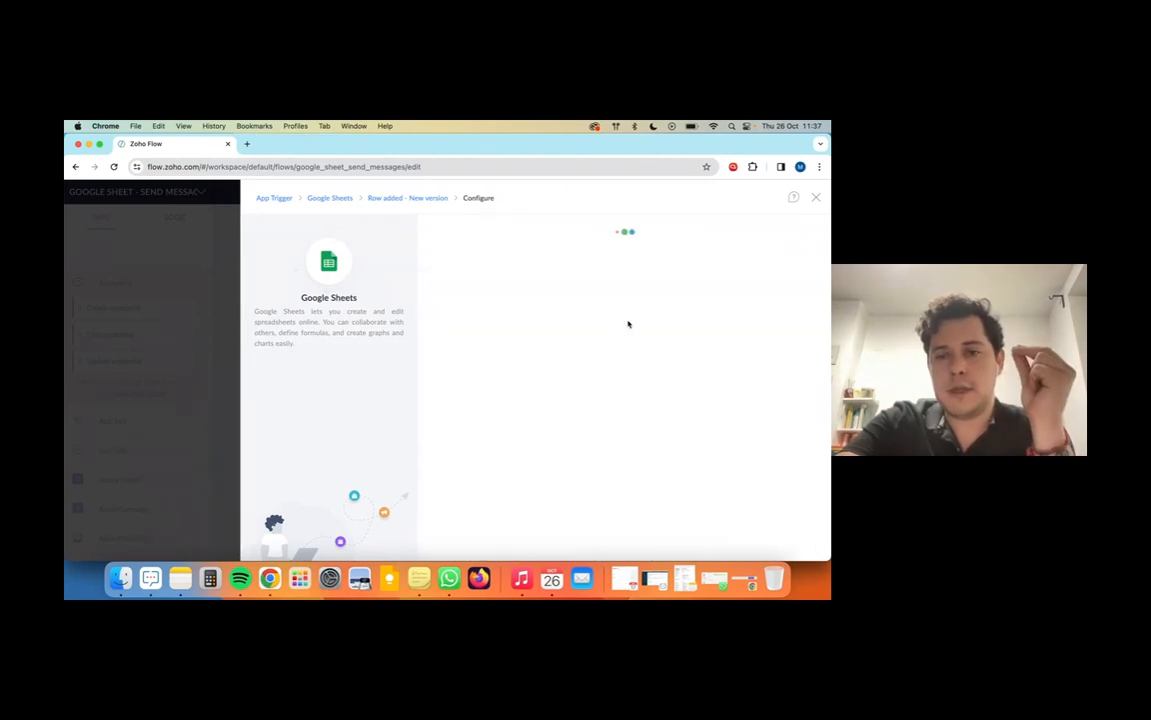
Step: Sign in with the Google account and allow Zoho Flow access to Drive and Sheets
{"action": "left_click", "coordinate": [784, 544]}
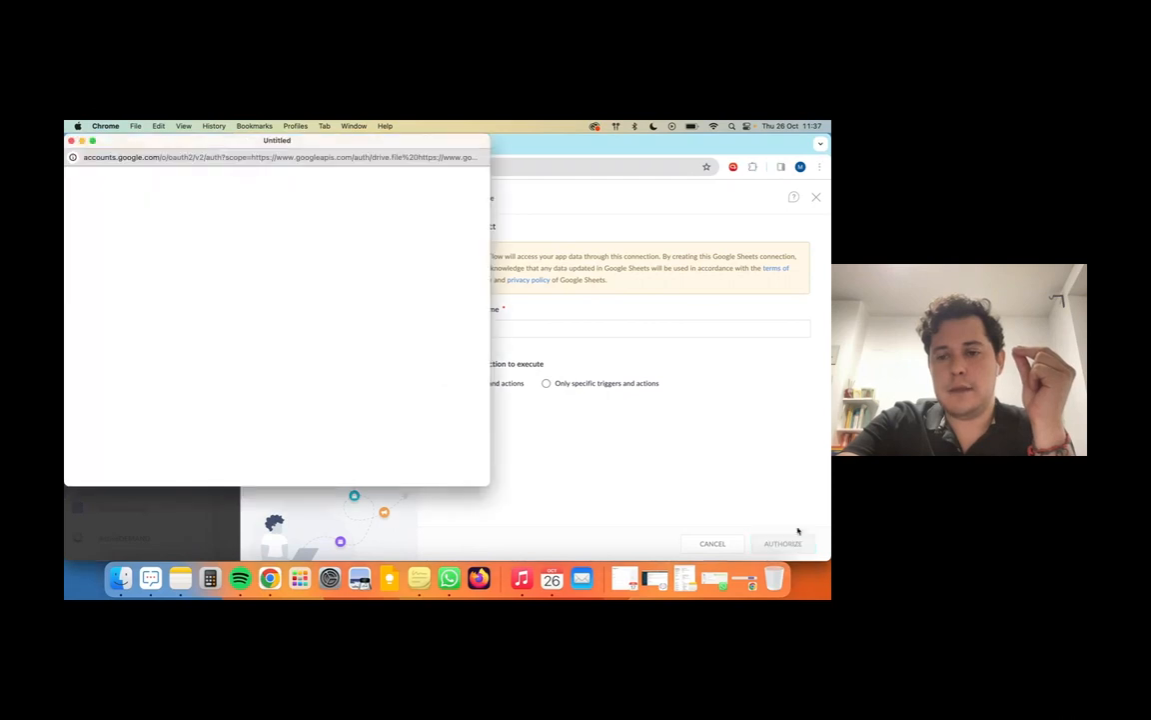
{"action": "left_click", "coordinate": [389, 333]}
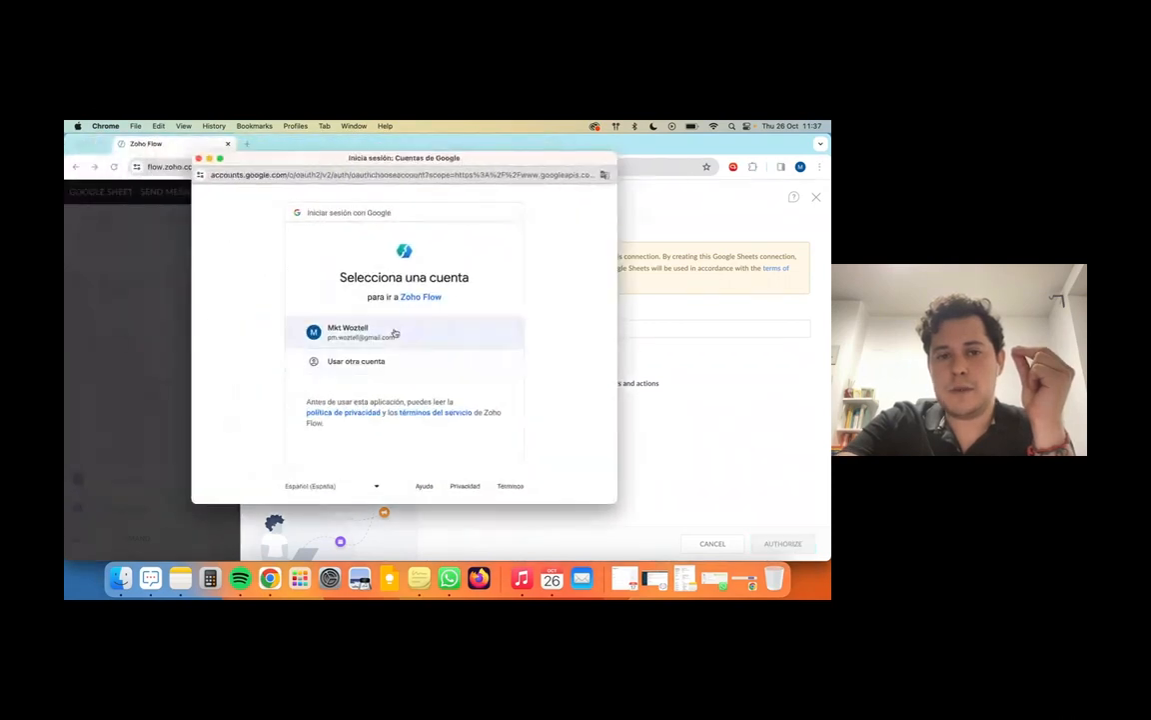
{"action": "scroll", "coordinate": [462, 298], "scroll_direction": "down", "scroll_amount": 5}
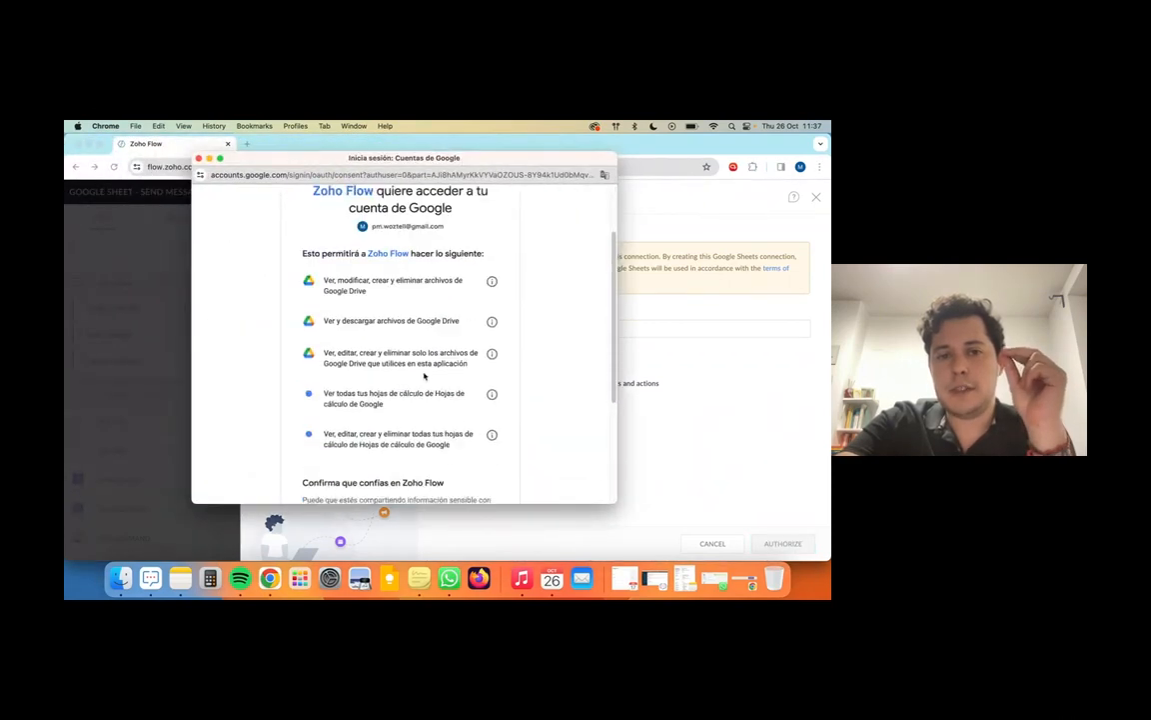
{"action": "left_click", "coordinate": [450, 425]}
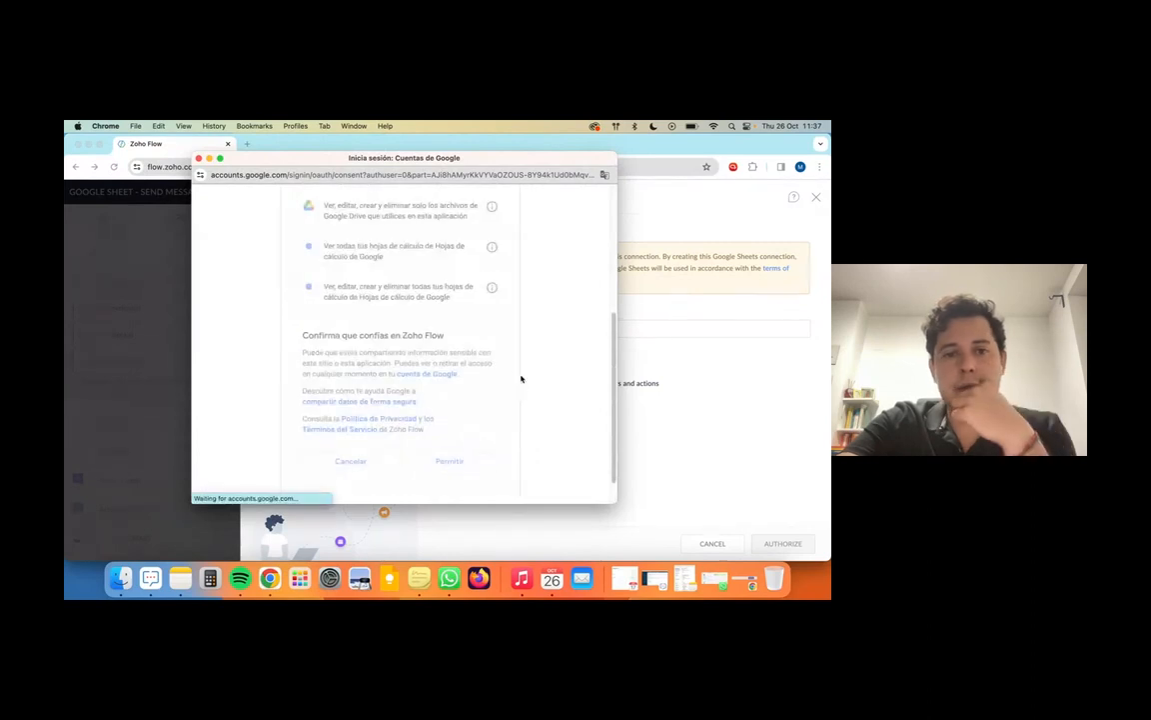
Step: Create a new blank spreadsheet via sheet.new in a new browser tab
{"action": "key", "text": "super+t"}
{"action": "type", "text": "sheet.new"}
{"action": "key", "text": "Return"}
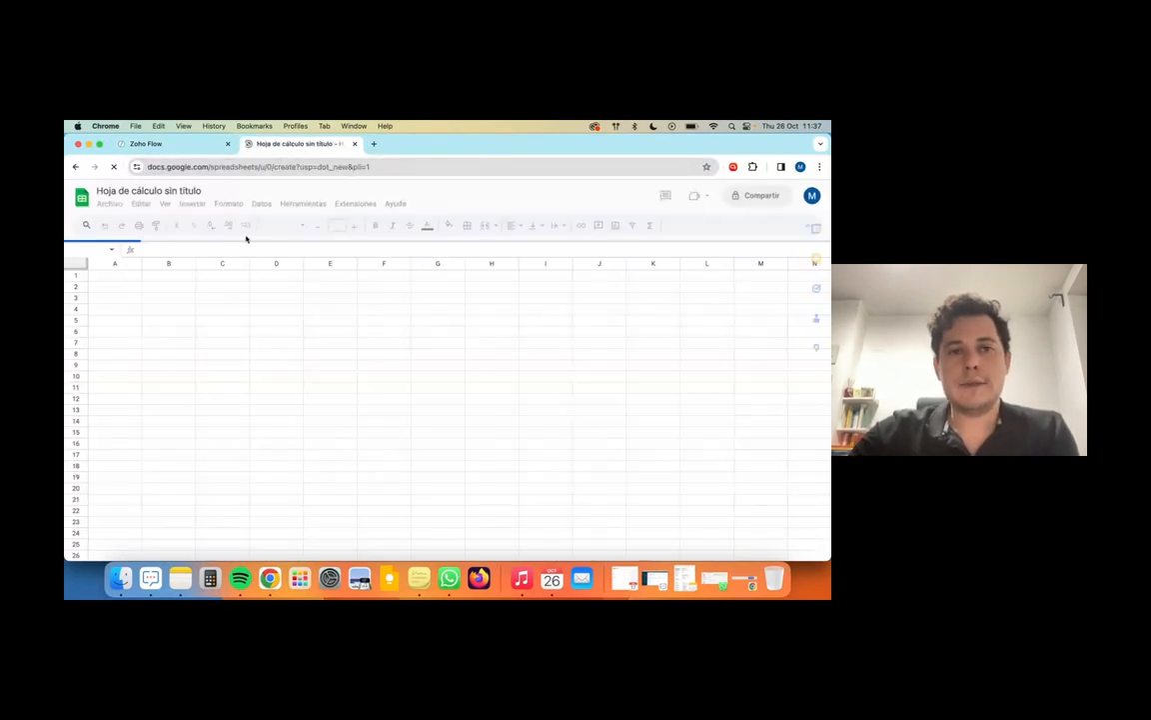
Step: Rename the spreadsheet to 'zoho flow webinar woztell'
{"action": "left_click", "coordinate": [157, 188]}
{"action": "type", "text": "zoho"}
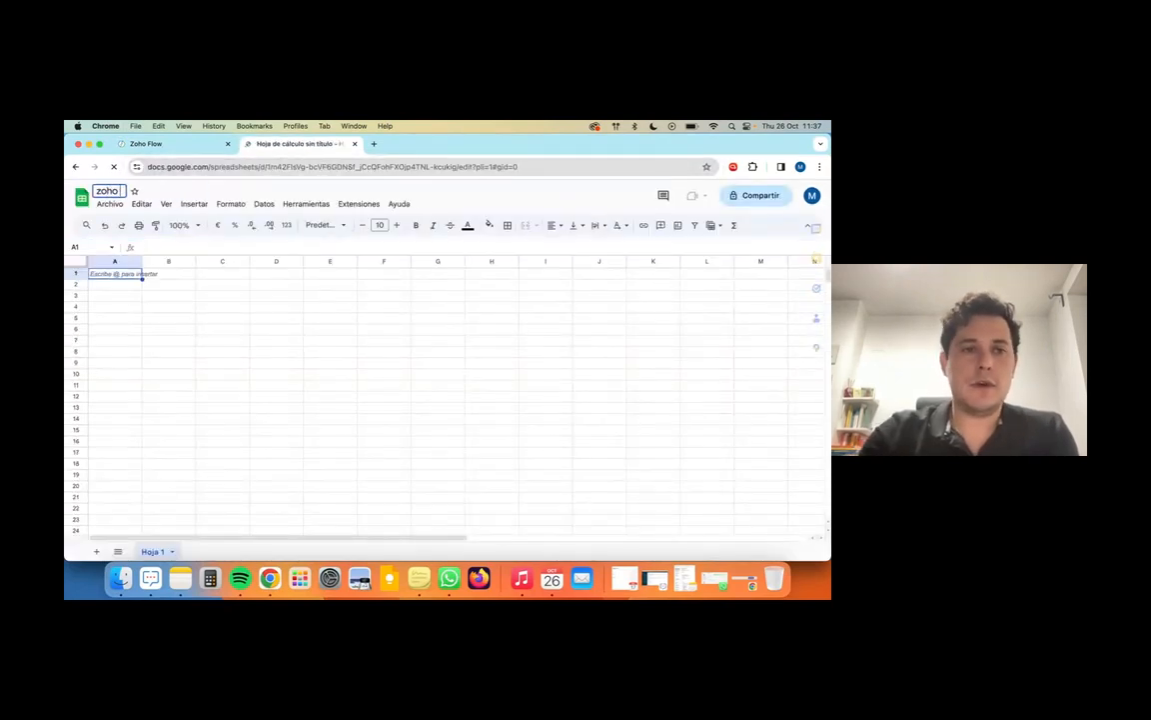
{"action": "type", "text": " flow webinar w"}
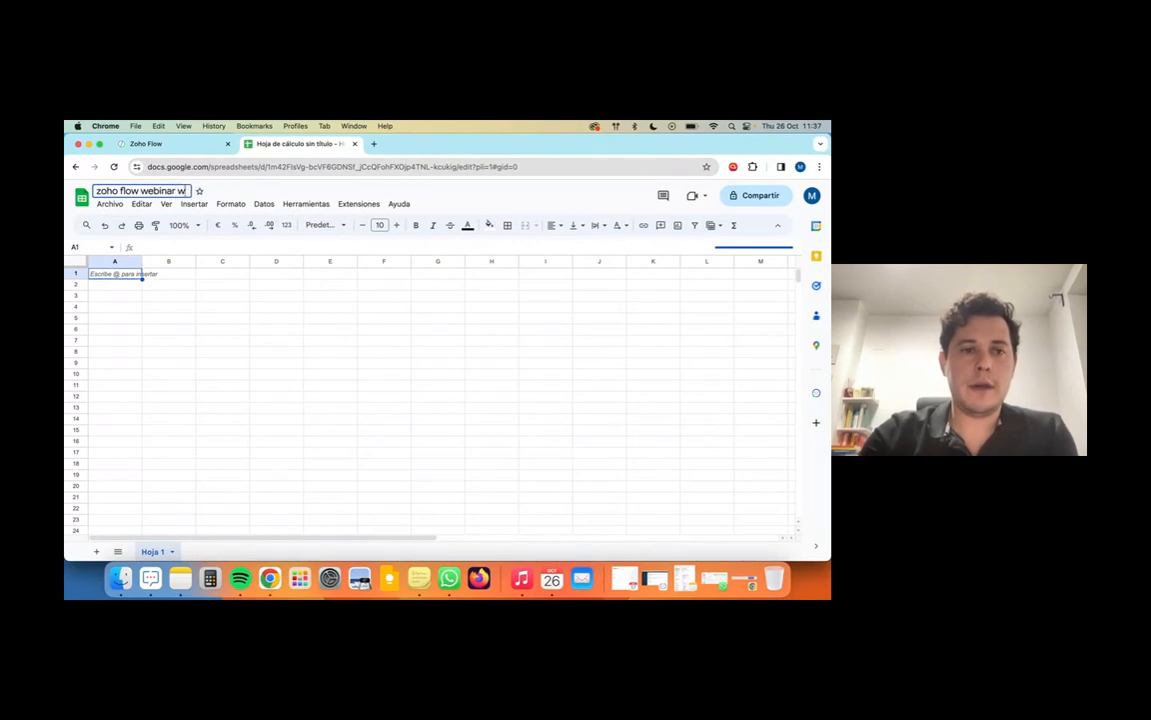
{"action": "type", "text": "oztell"}
{"action": "key", "text": "Return"}
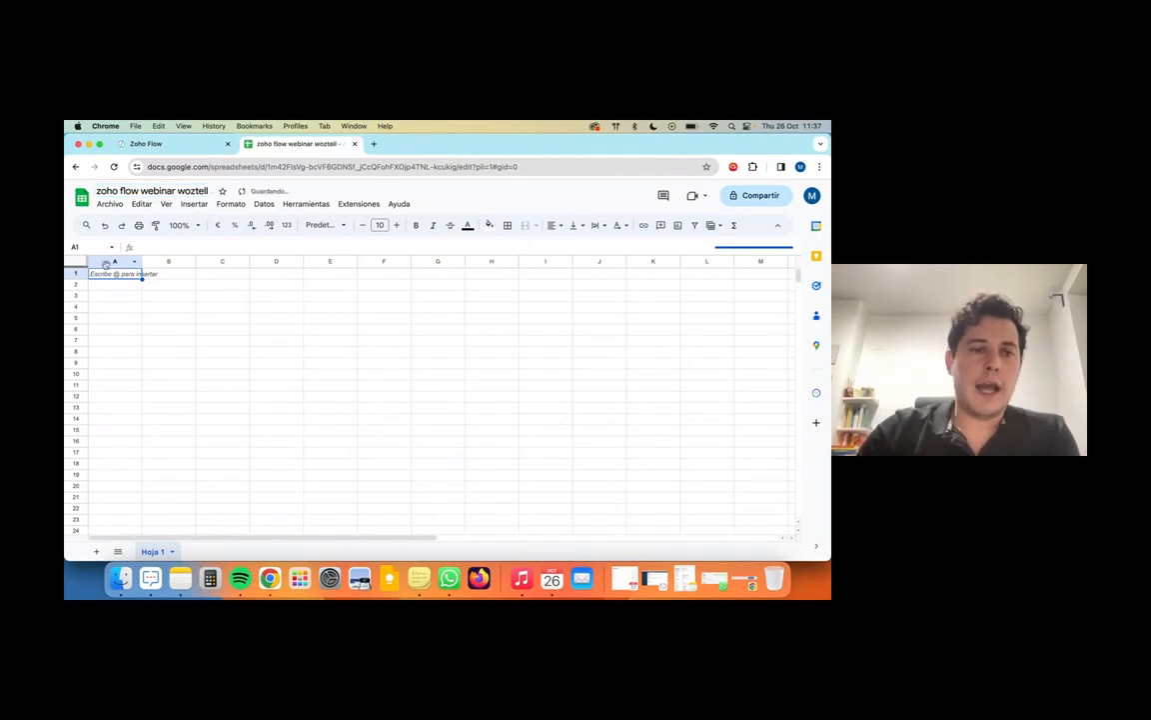
Step: Enter headers No, Name, Mobile in A1:C1 and row numbers under No
{"action": "type", "text": "No"}
{"action": "key", "text": "Tab"}
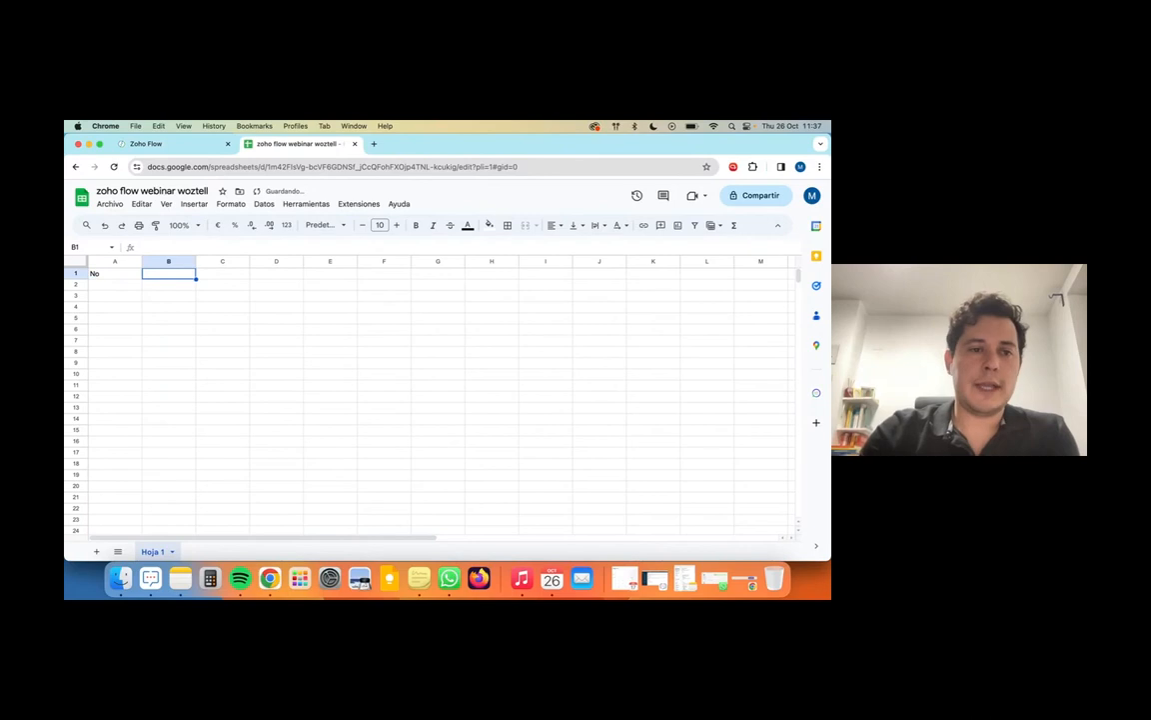
{"action": "left_click", "coordinate": [111, 283]}
{"action": "type", "text": "1"}
{"action": "key", "text": "Return"}
{"action": "type", "text": "2"}
{"action": "key", "text": "Return"}
{"action": "type", "text": "3"}
{"action": "key", "text": "Return"}
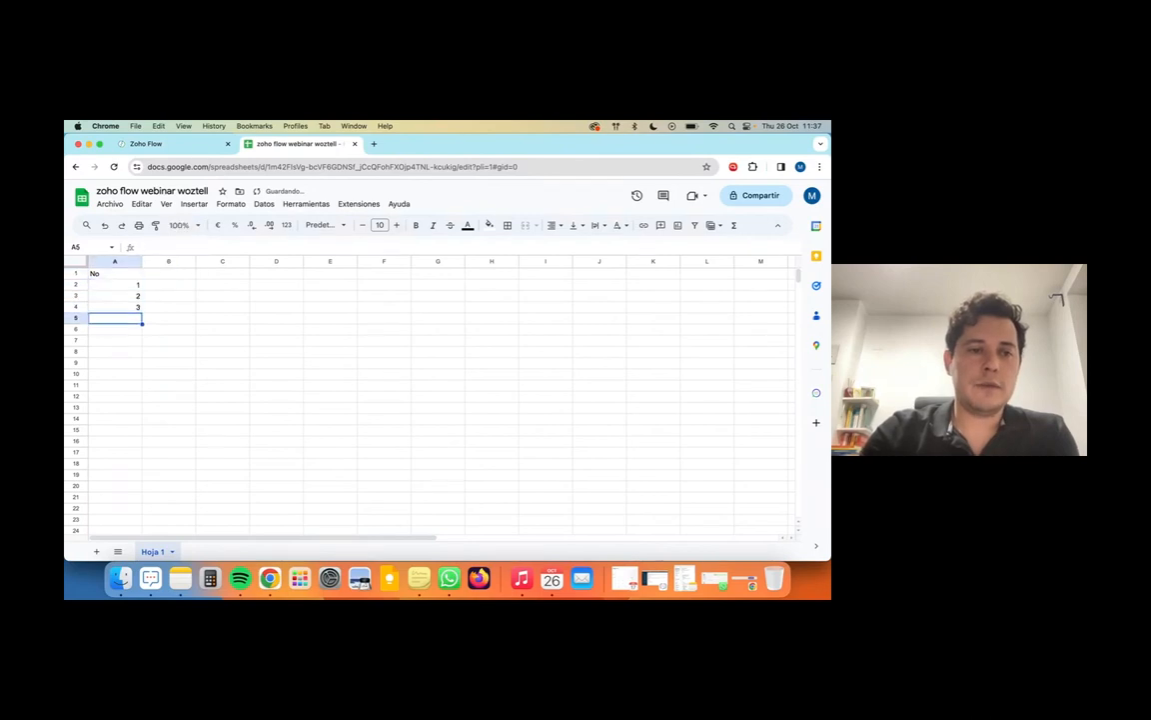
{"action": "left_click", "coordinate": [169, 274]}
{"action": "type", "text": "Name"}
{"action": "key", "text": "Tab"}
{"action": "type", "text": "Mobile"}
{"action": "key", "text": "Return"}
Step: Fill two data rows with the name PM and each row's mobile number
{"action": "type", "text": "P"}
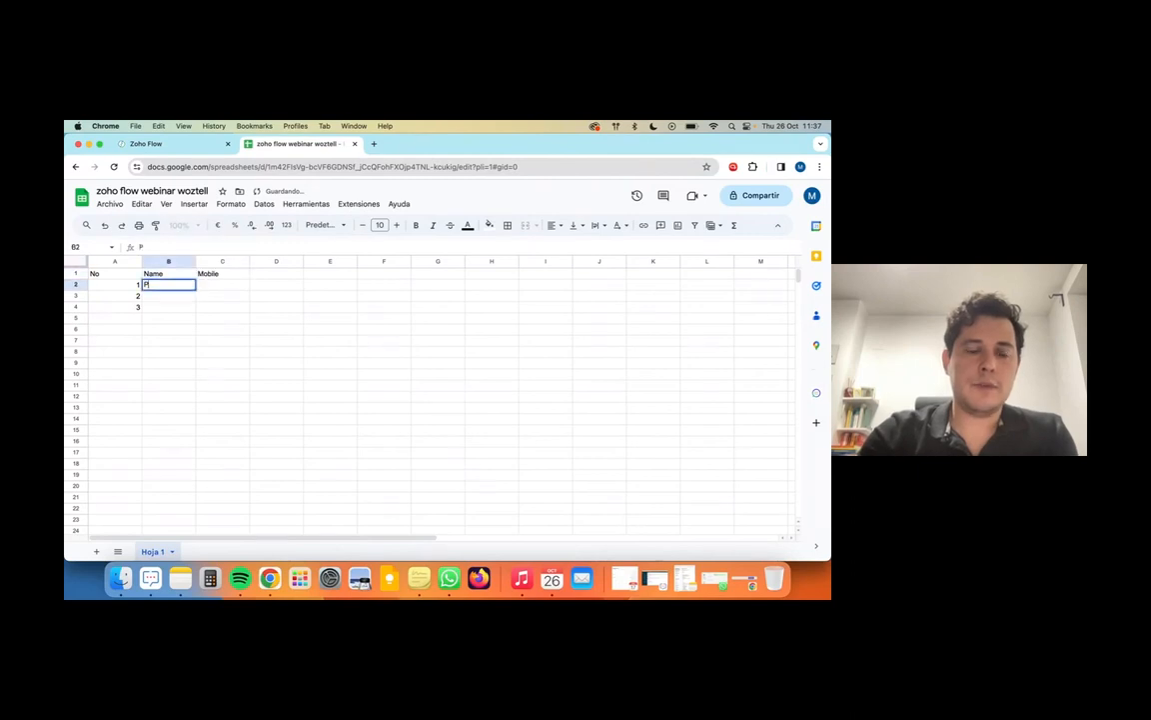
{"action": "type", "text": "M"}
{"action": "key", "text": "Tab"}
{"action": "type", "text": "+346"}
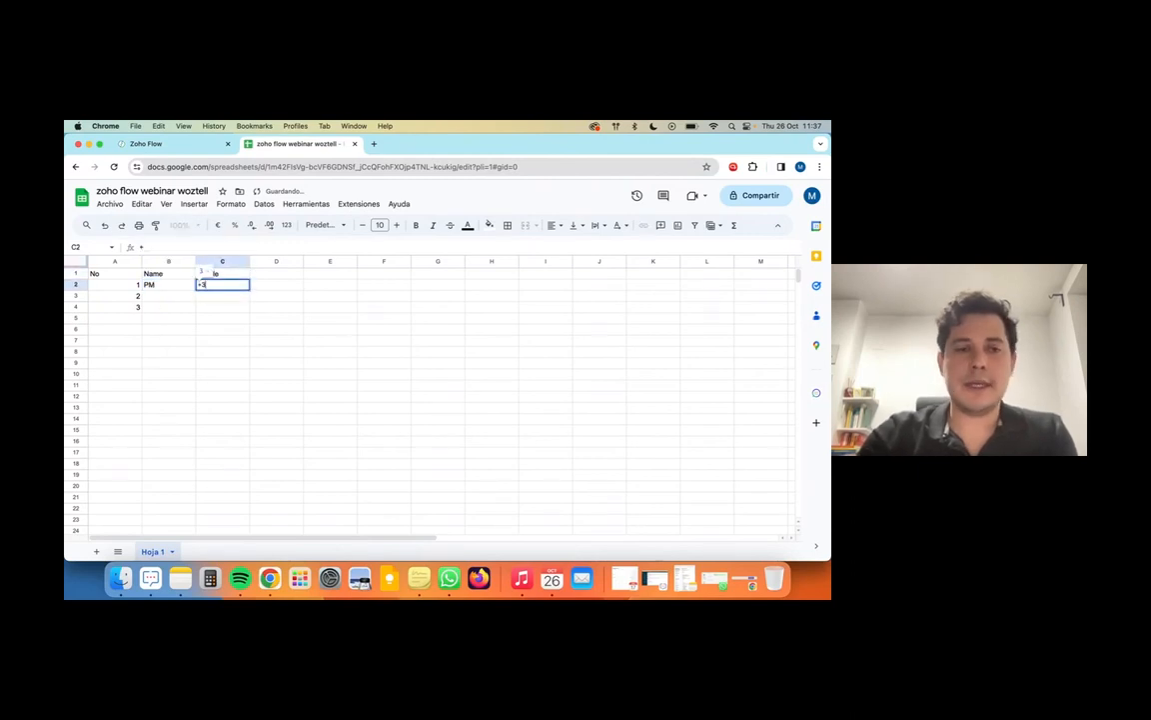
{"action": "type", "text": "99"}
{"action": "key", "text": "BackSpace"}
{"action": "key", "text": "BackSpace"}
{"action": "key", "text": "BackSpace"}
{"action": "key", "text": "BackSpace"}
{"action": "key", "text": "BackSpace"}
{"action": "key", "text": "BackSpace"}
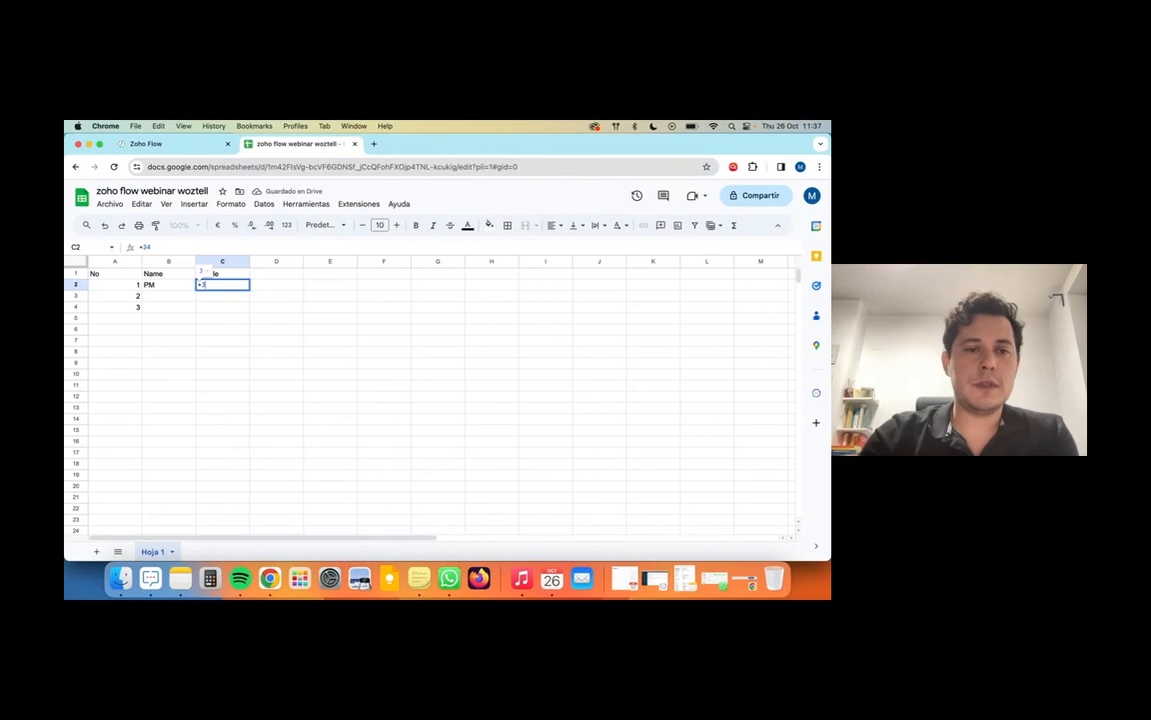
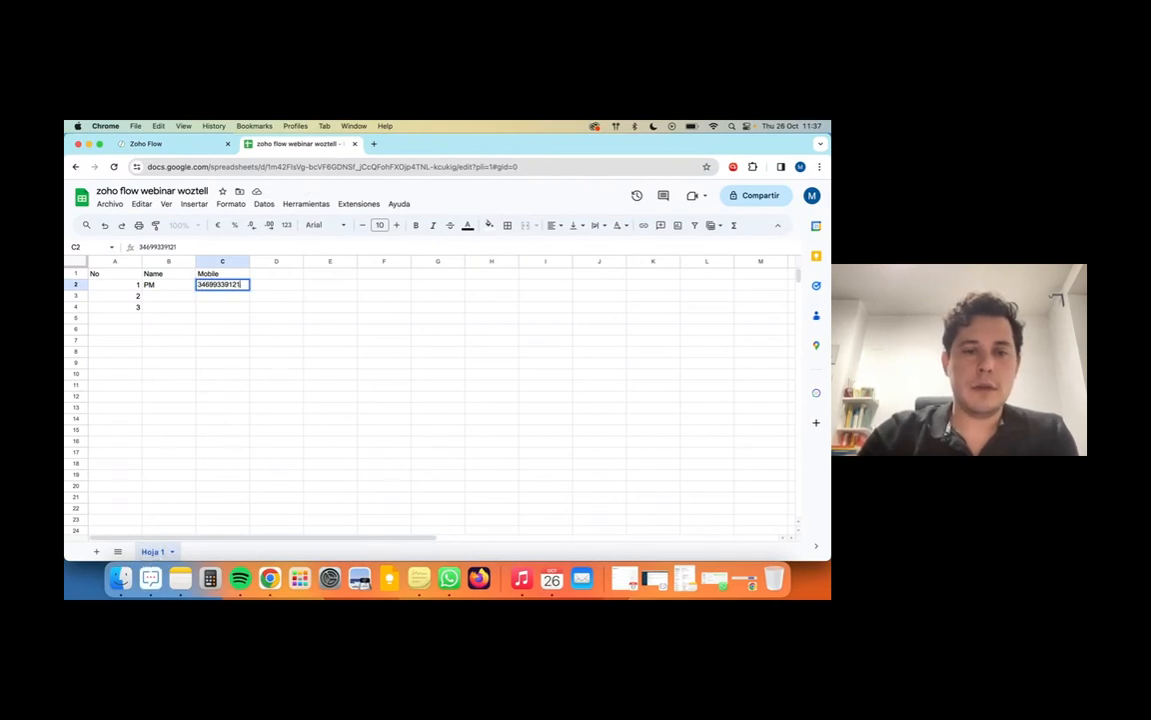
{"action": "key", "text": "Return"}
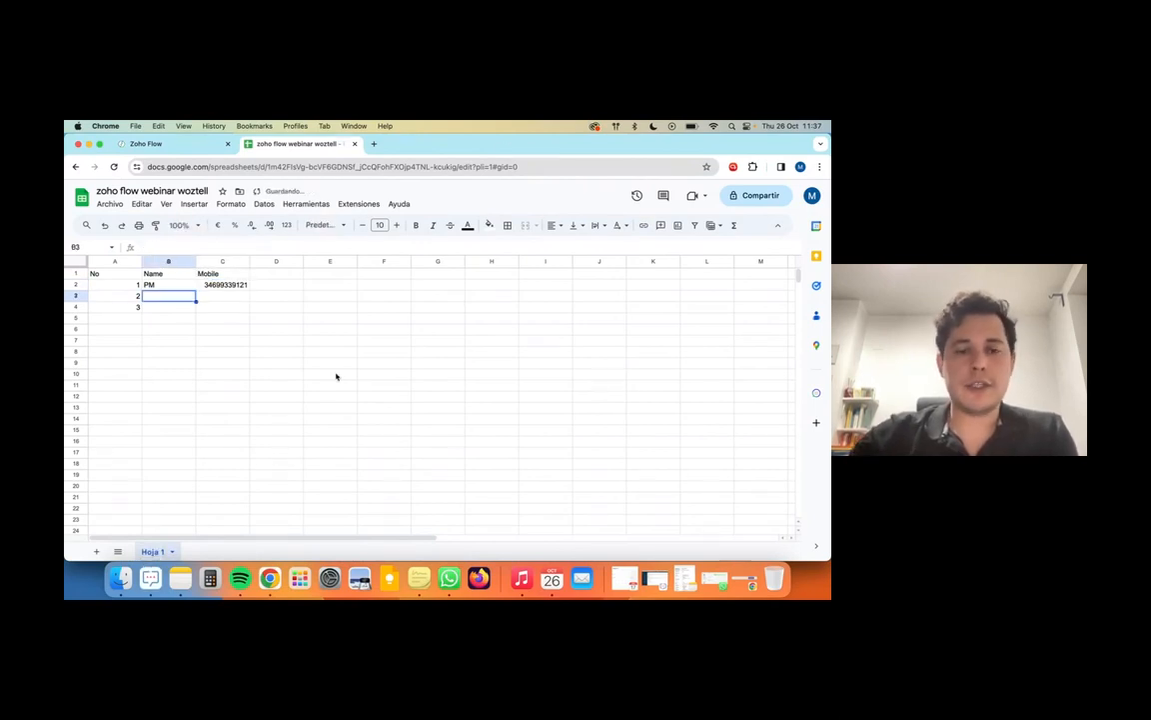
{"action": "type", "text": "PM"}
{"action": "key", "text": "Tab"}
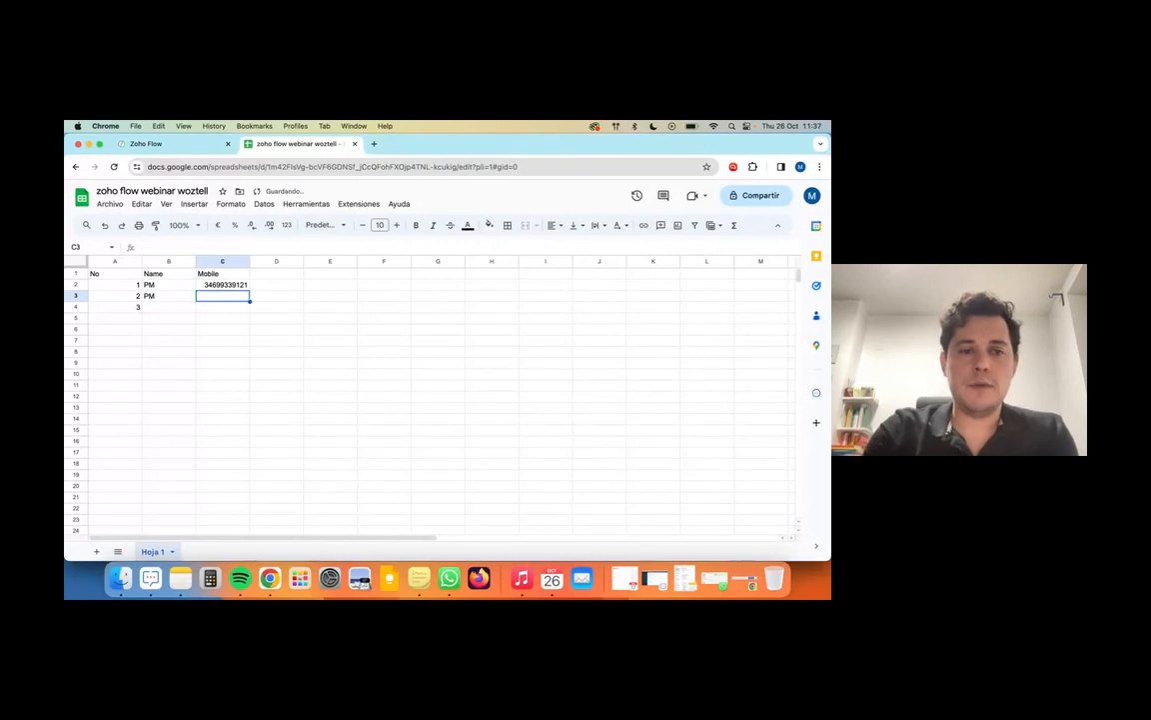
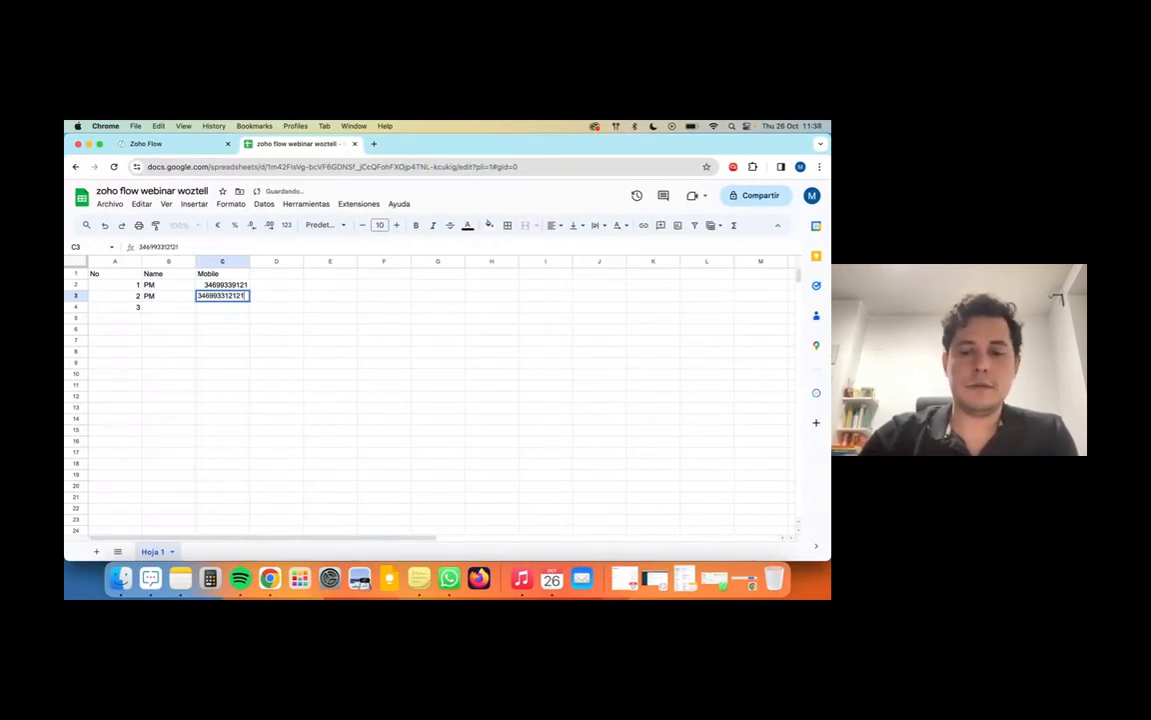
{"action": "key", "text": "Return"}
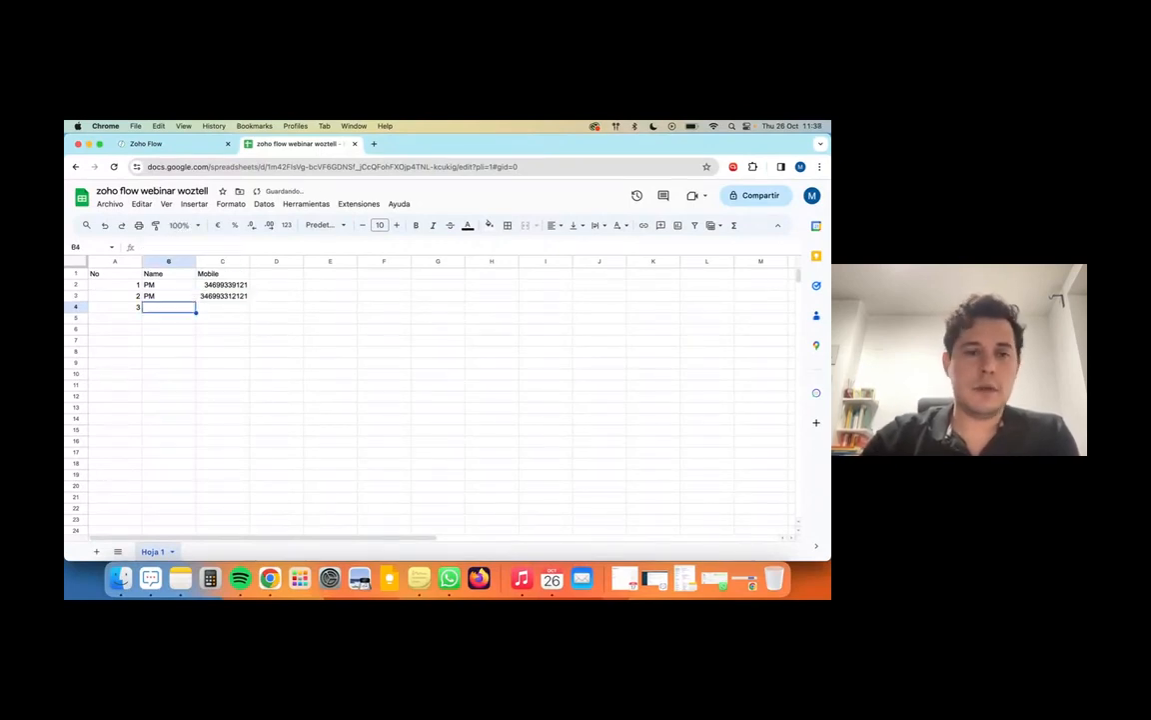
{"action": "left_click", "coordinate": [148, 143]}
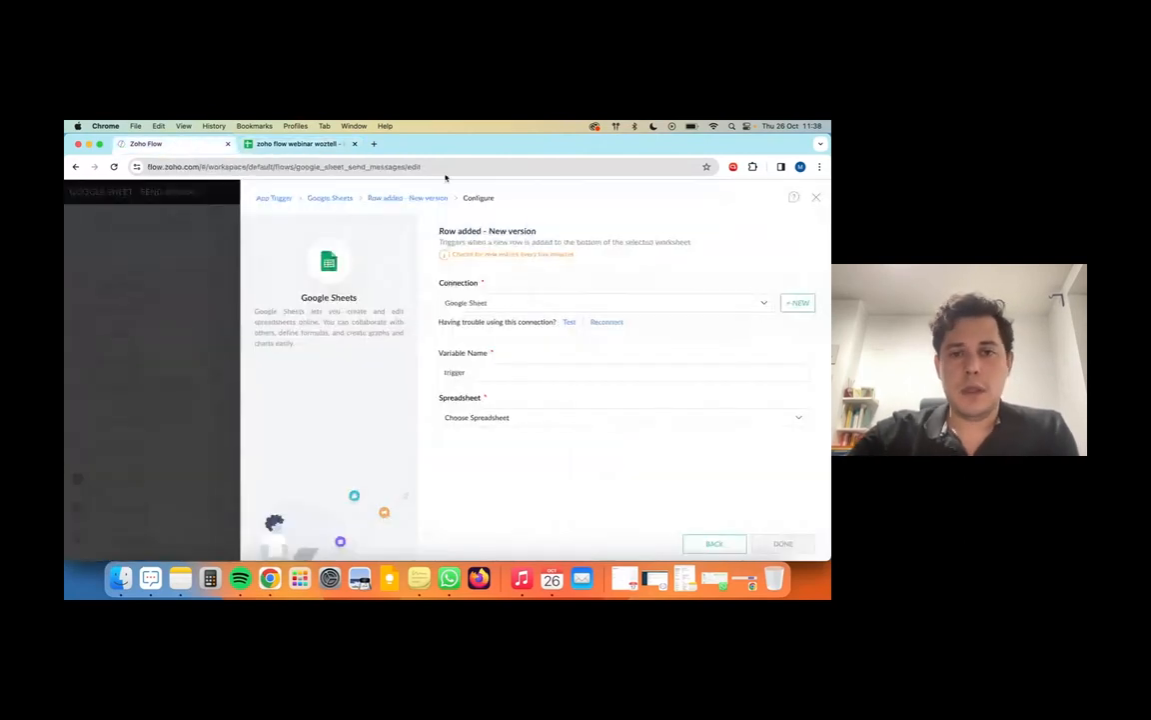
Step: Search spreadsheets for 'zoho', test the Google Sheet connection, then bring up its Reconnect form
{"action": "left_click", "coordinate": [480, 417]}
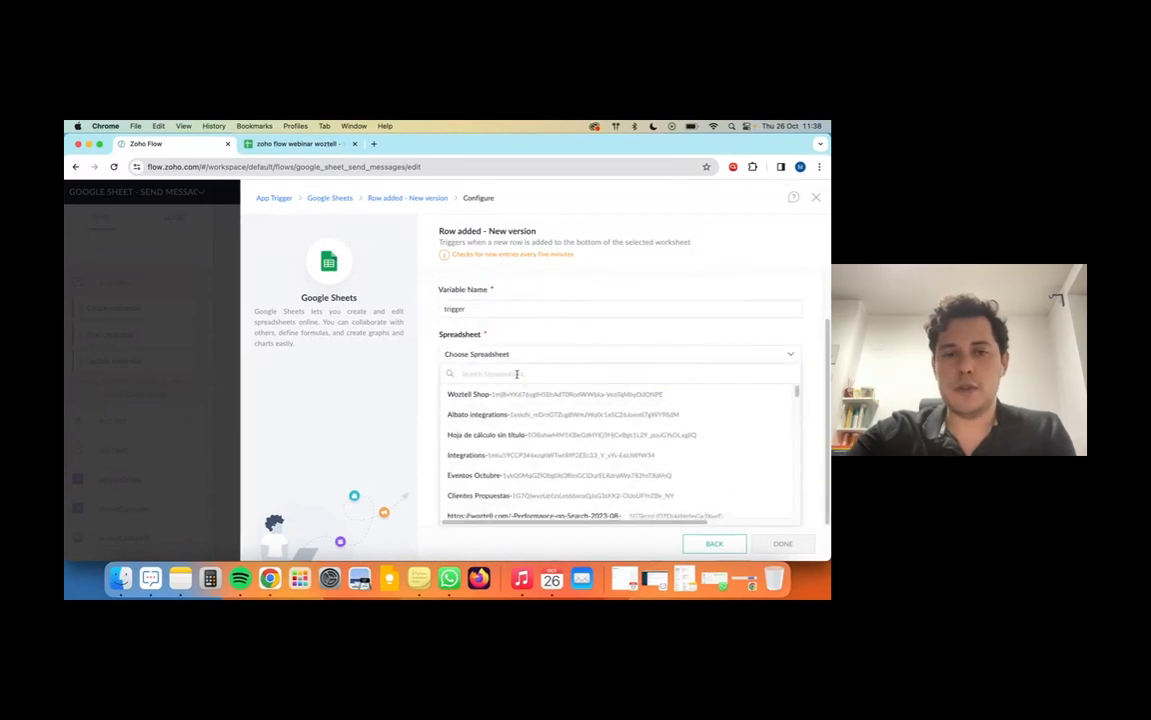
{"action": "type", "text": "zoho"}
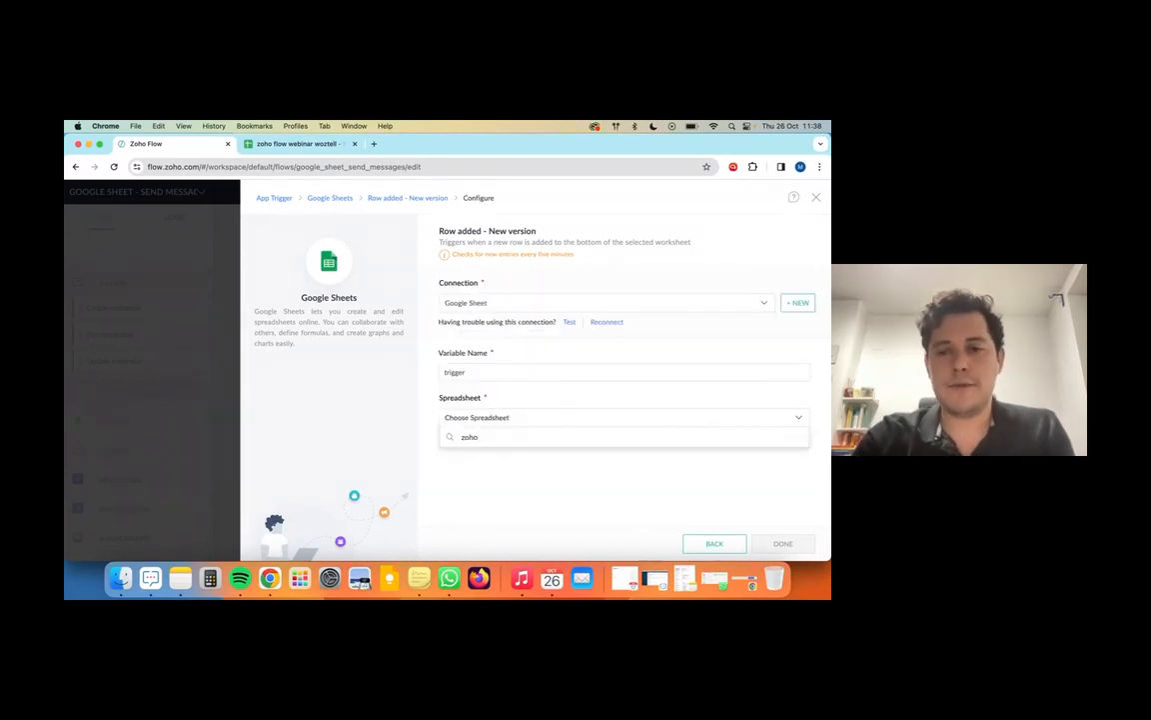
{"action": "left_click", "coordinate": [532, 467]}
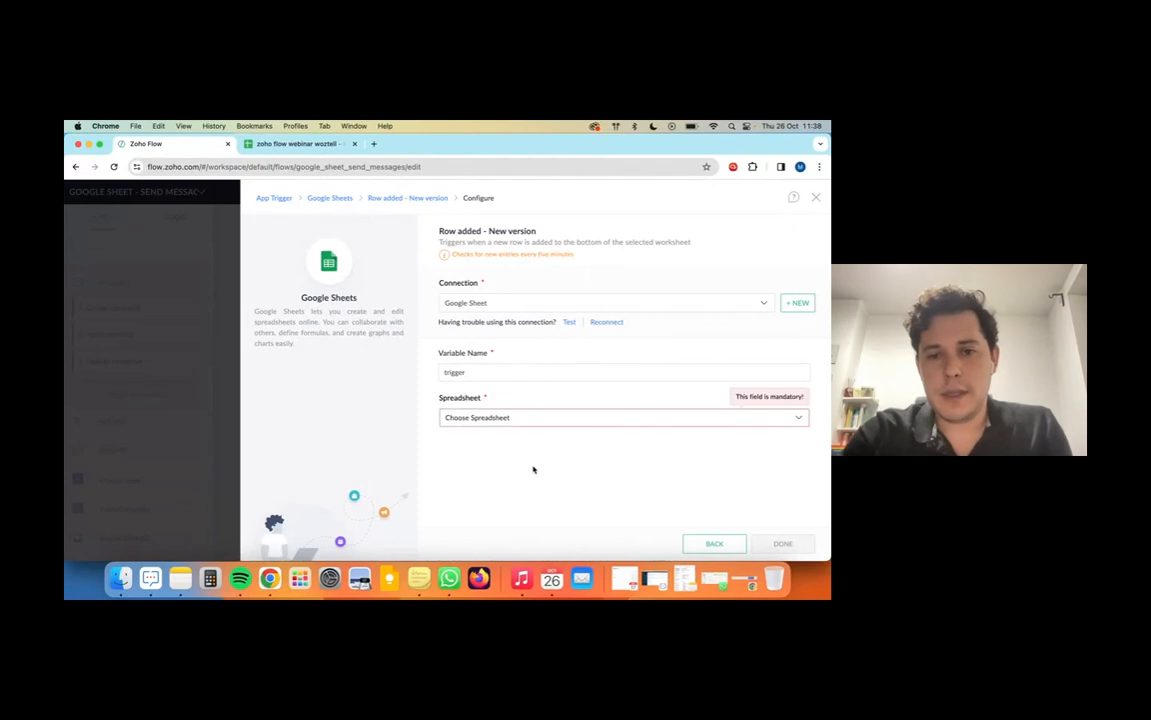
{"action": "left_click", "coordinate": [569, 322]}
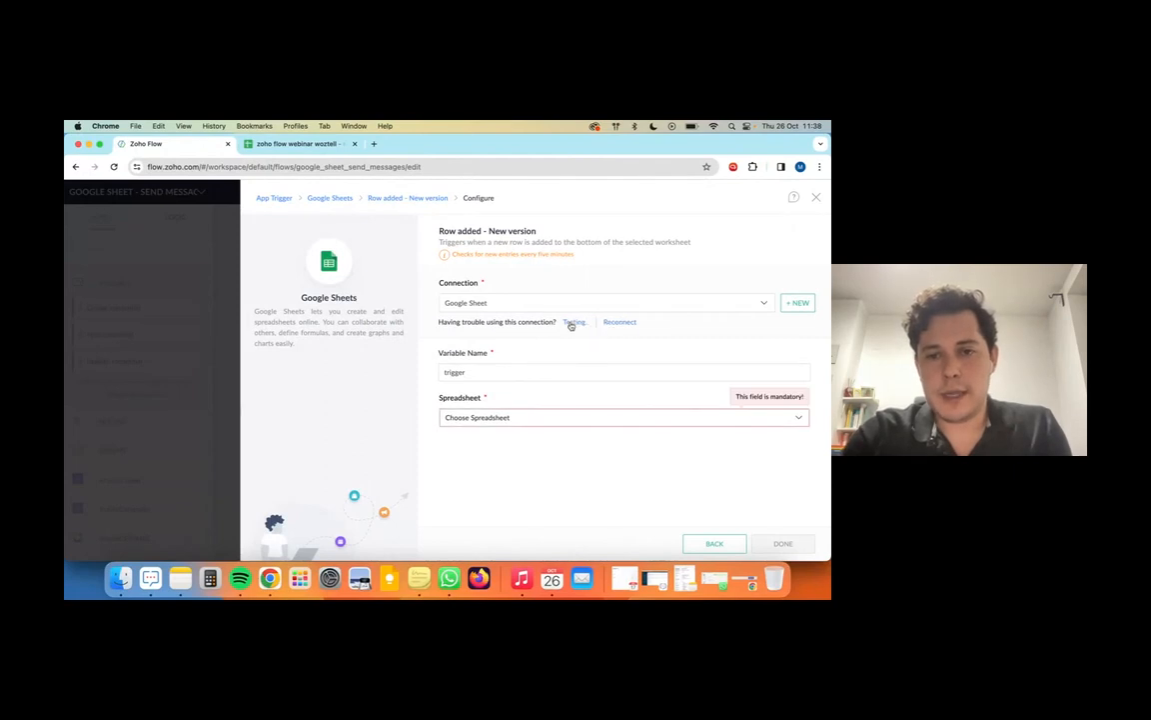
{"action": "left_click", "coordinate": [556, 419]}
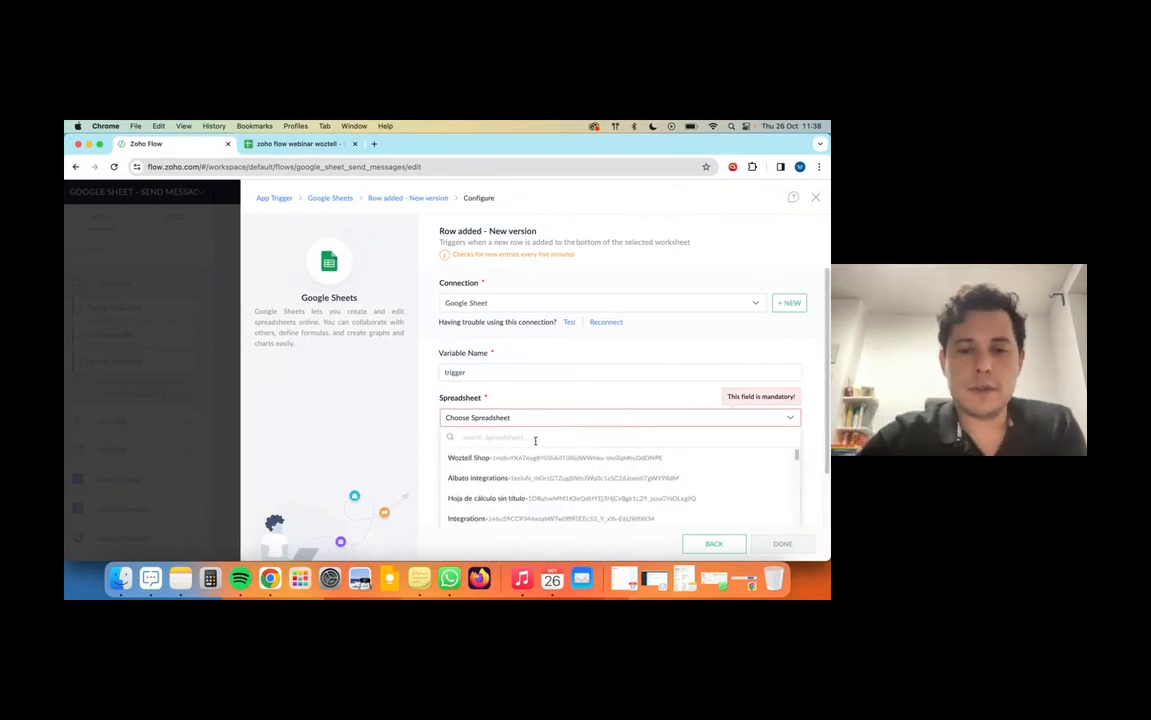
{"action": "scroll", "coordinate": [529, 472], "scroll_direction": "down", "scroll_amount": 5}
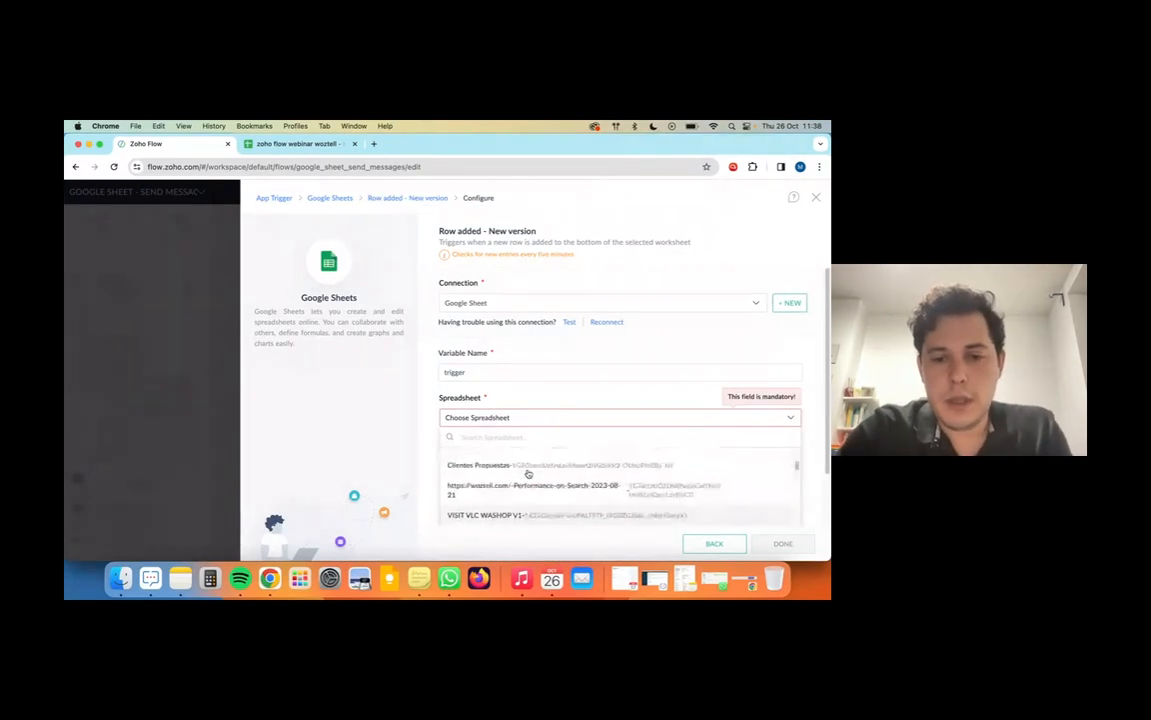
{"action": "left_click", "coordinate": [607, 323]}
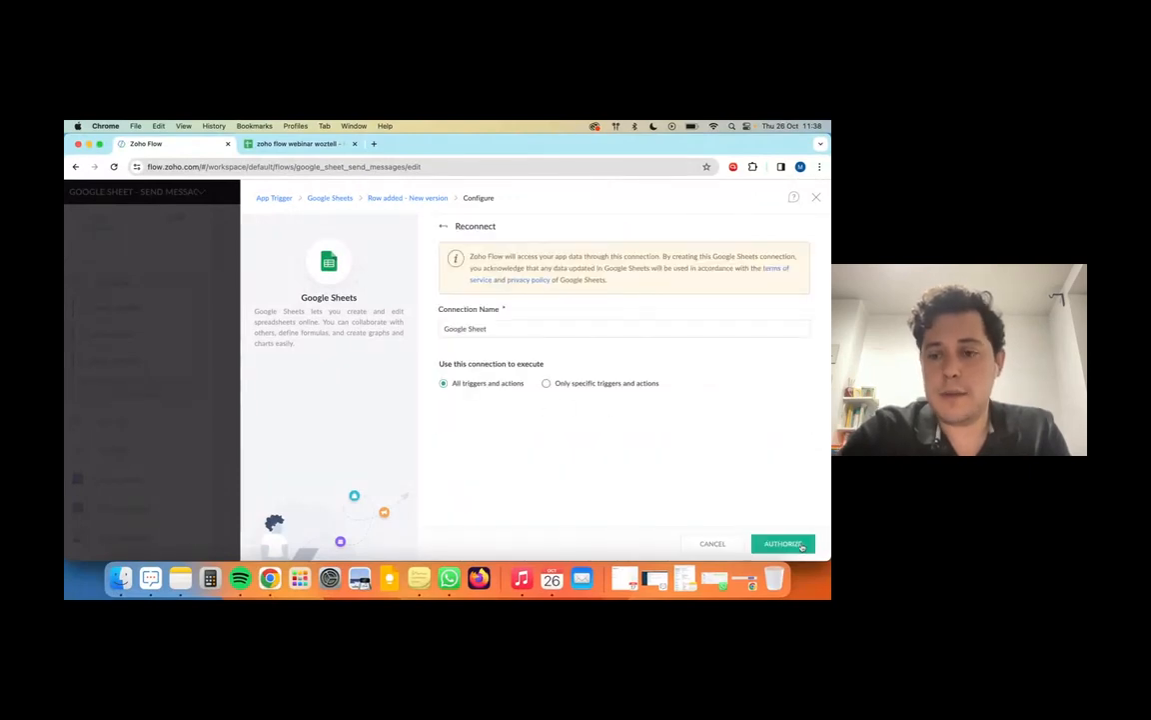
Step: Re-authorize the Google Sheet connection with the Google account and grant Zoho Flow access
{"action": "left_click", "coordinate": [801, 546]}
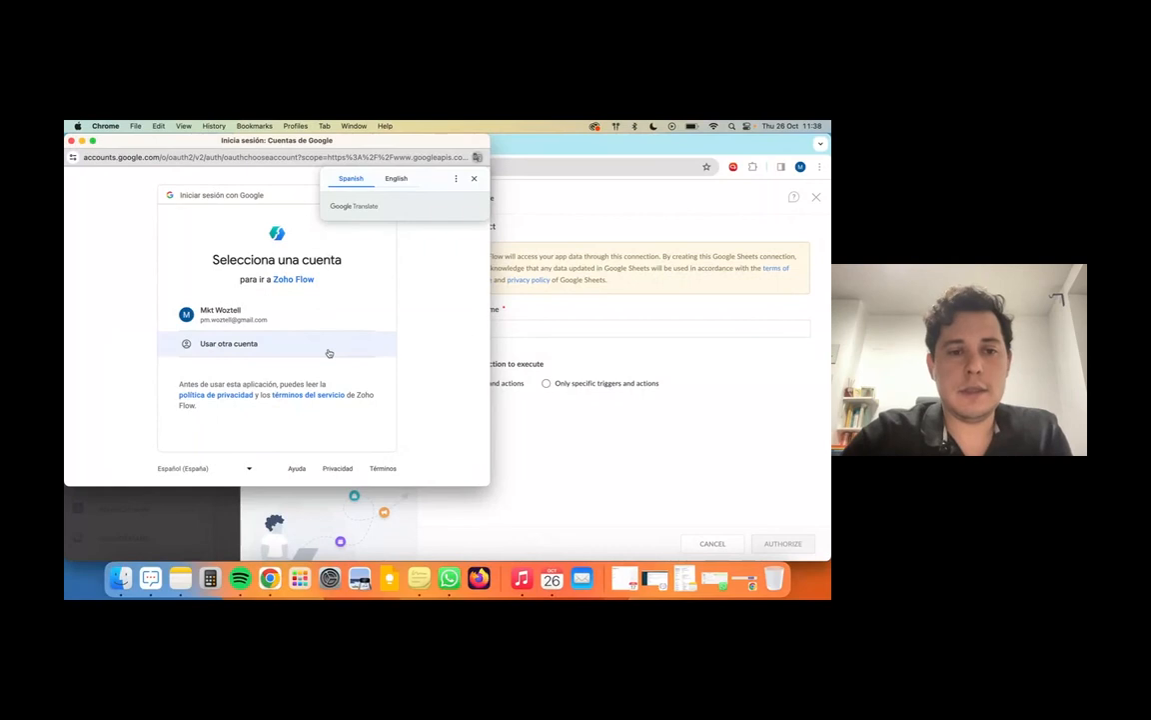
{"action": "left_click", "coordinate": [268, 316]}
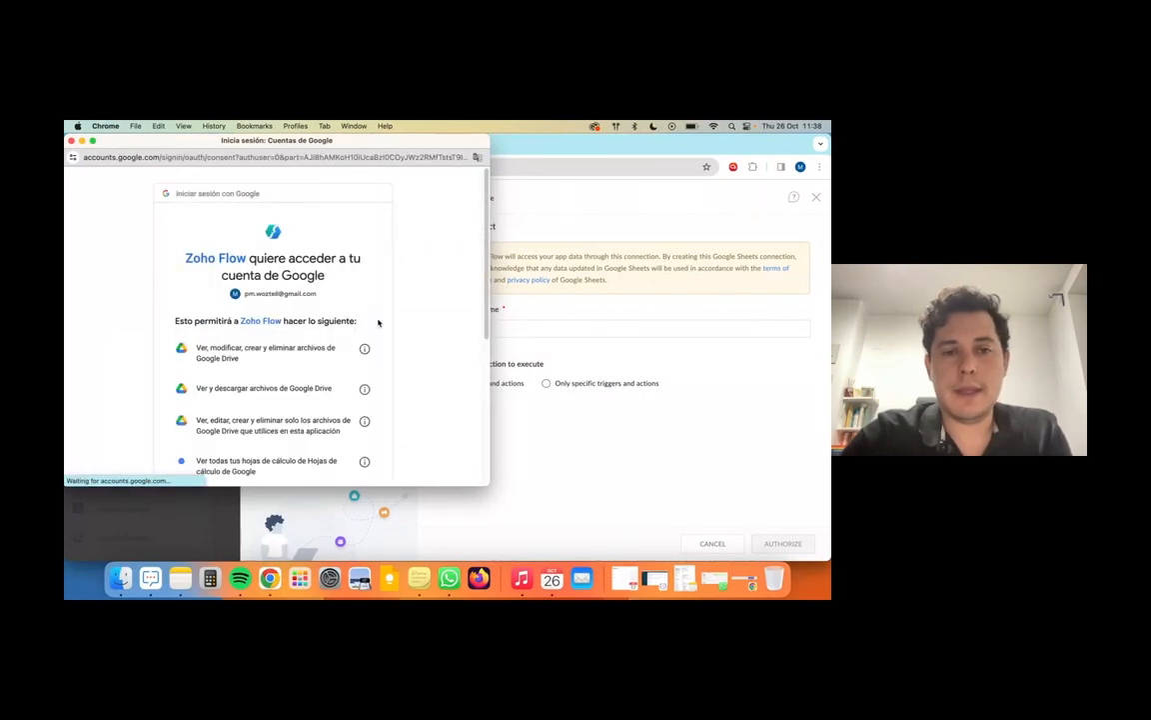
{"action": "scroll", "coordinate": [356, 360], "scroll_direction": "down", "scroll_amount": 5}
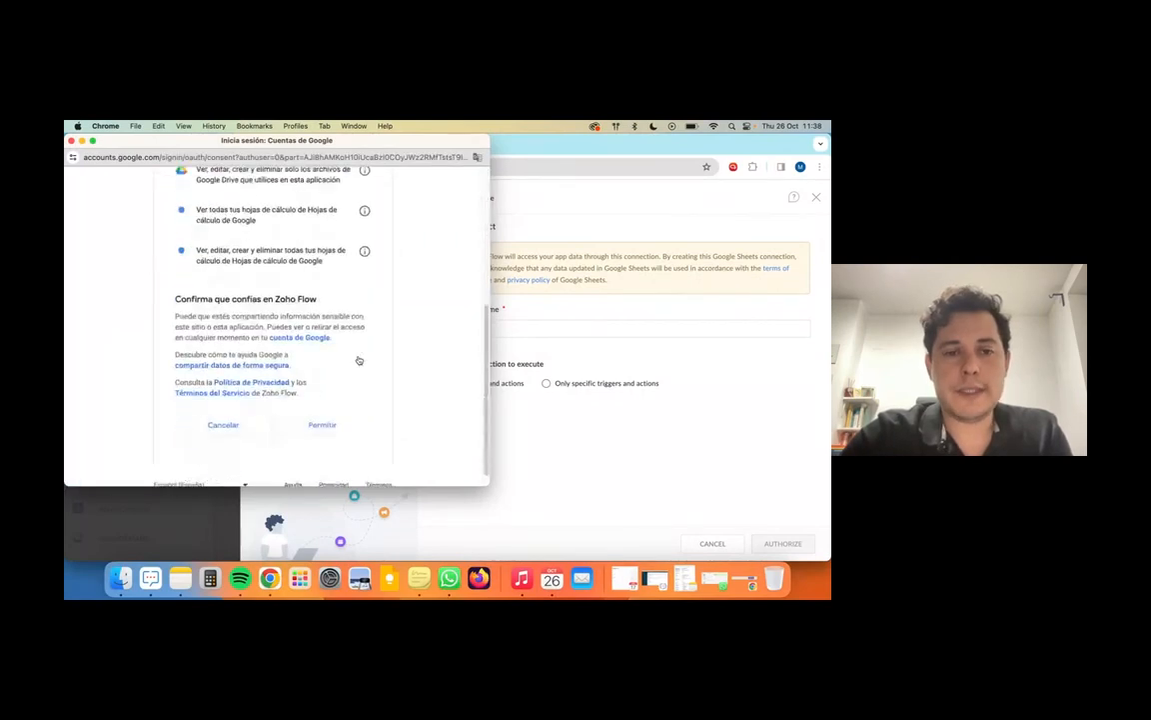
{"action": "left_click", "coordinate": [326, 409]}
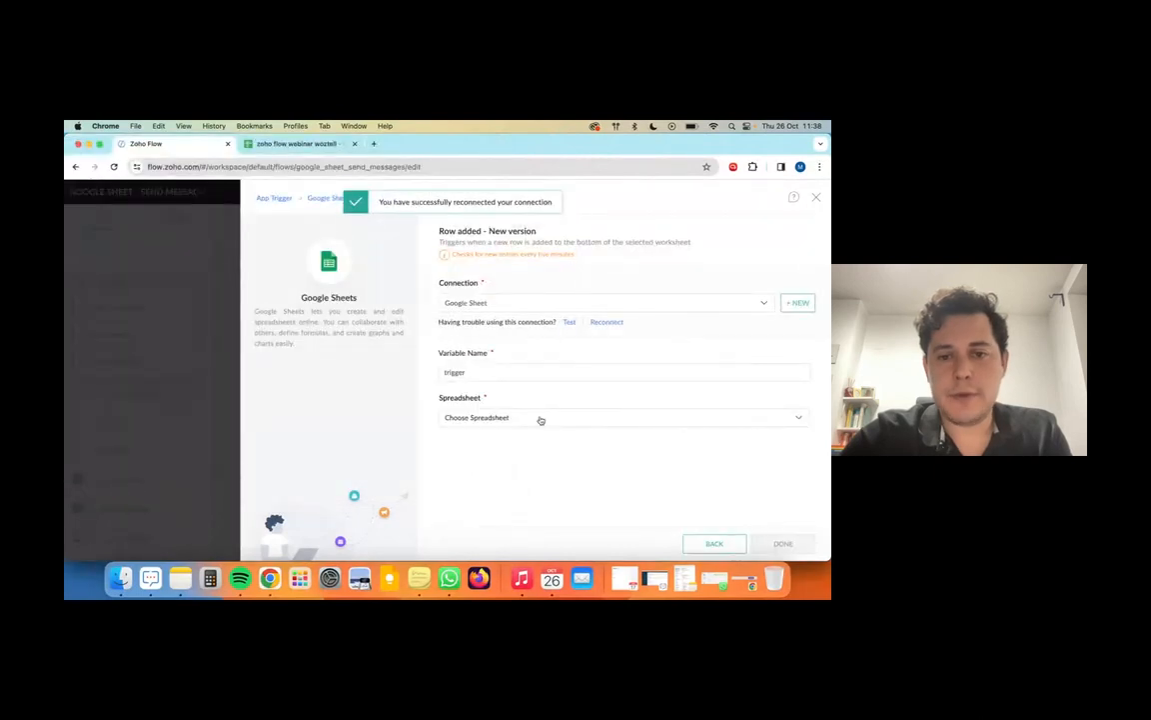
Step: Set the trigger spreadsheet to 'zoho flow webinar woztell', worksheet Hoja 1, and save it
{"action": "left_click", "coordinate": [540, 419]}
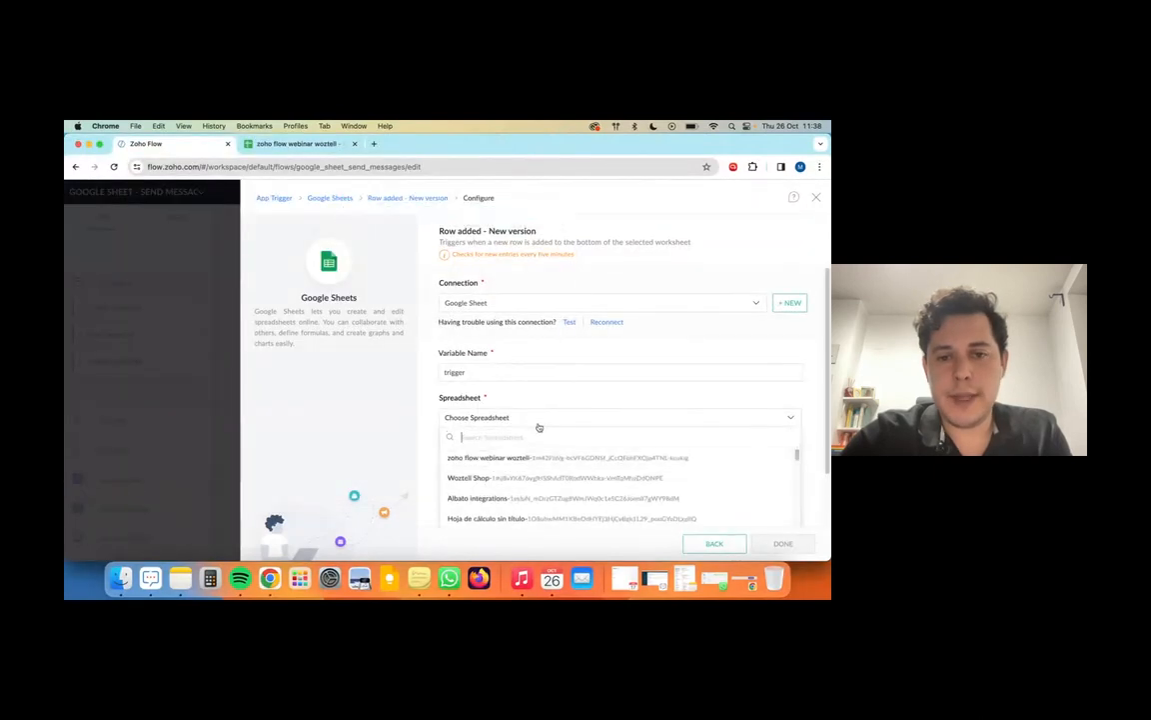
{"action": "left_click", "coordinate": [468, 460]}
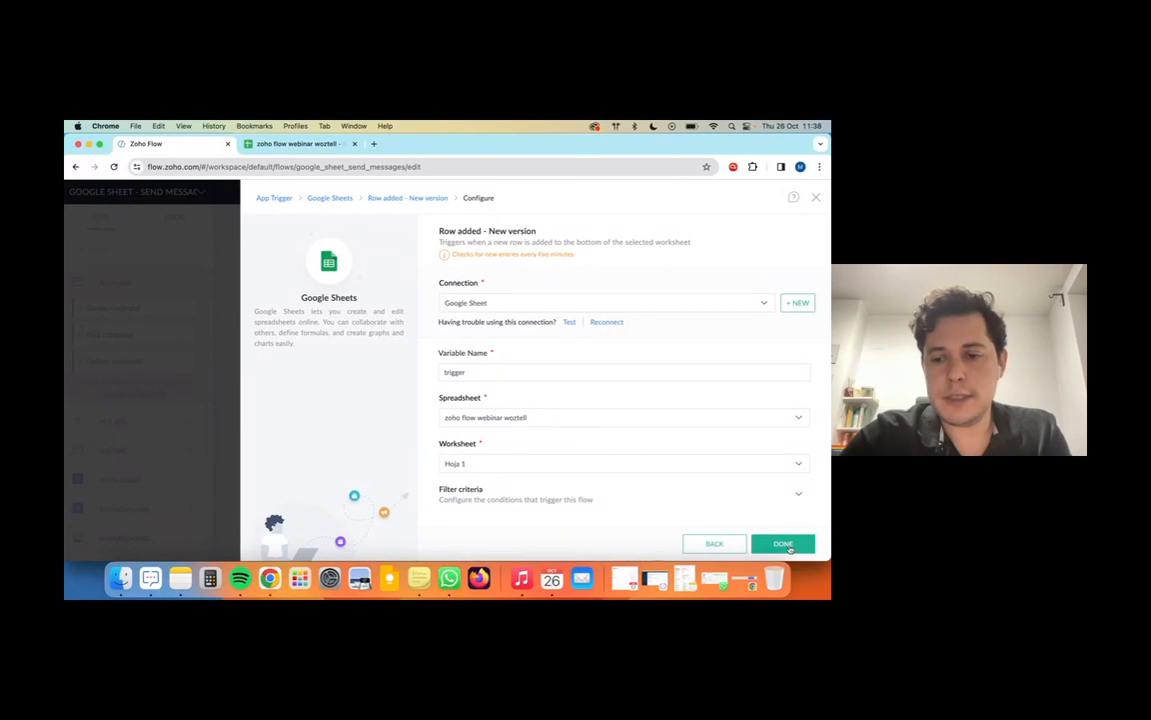
{"action": "left_click", "coordinate": [786, 544]}
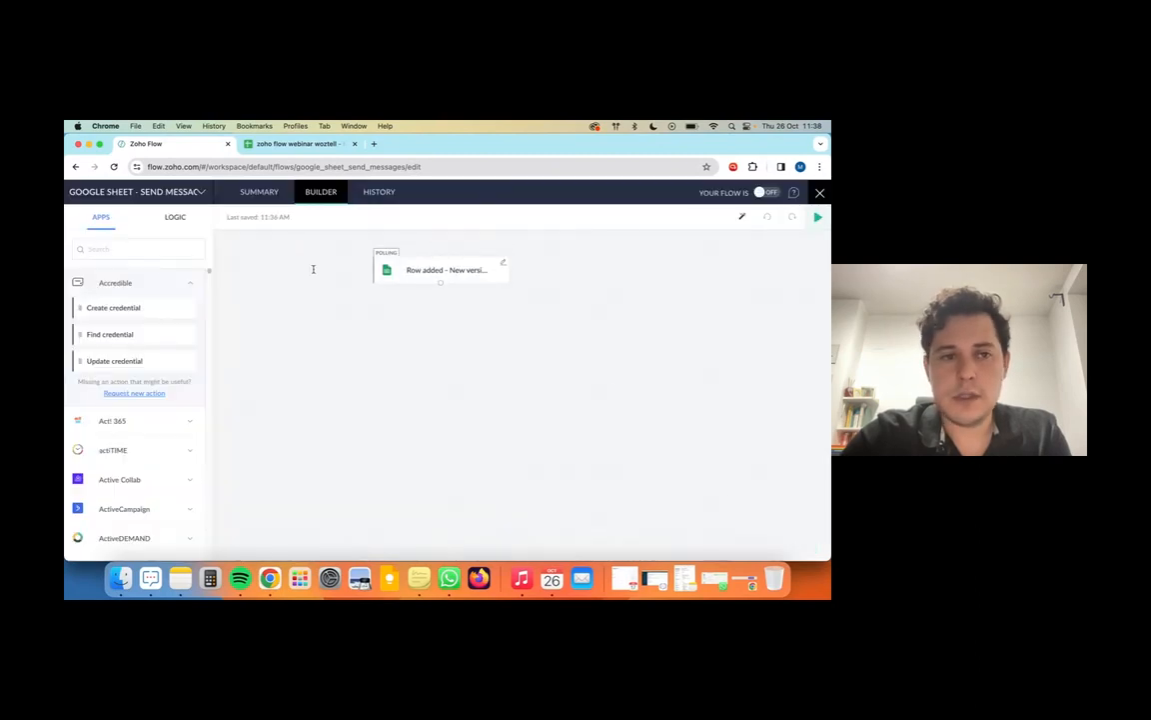
Step: Add a WOZTELL 'Send WhatsApp template message' step below the trigger using the WOZTELL Z Demo channel
{"action": "type", "text": "woztell"}
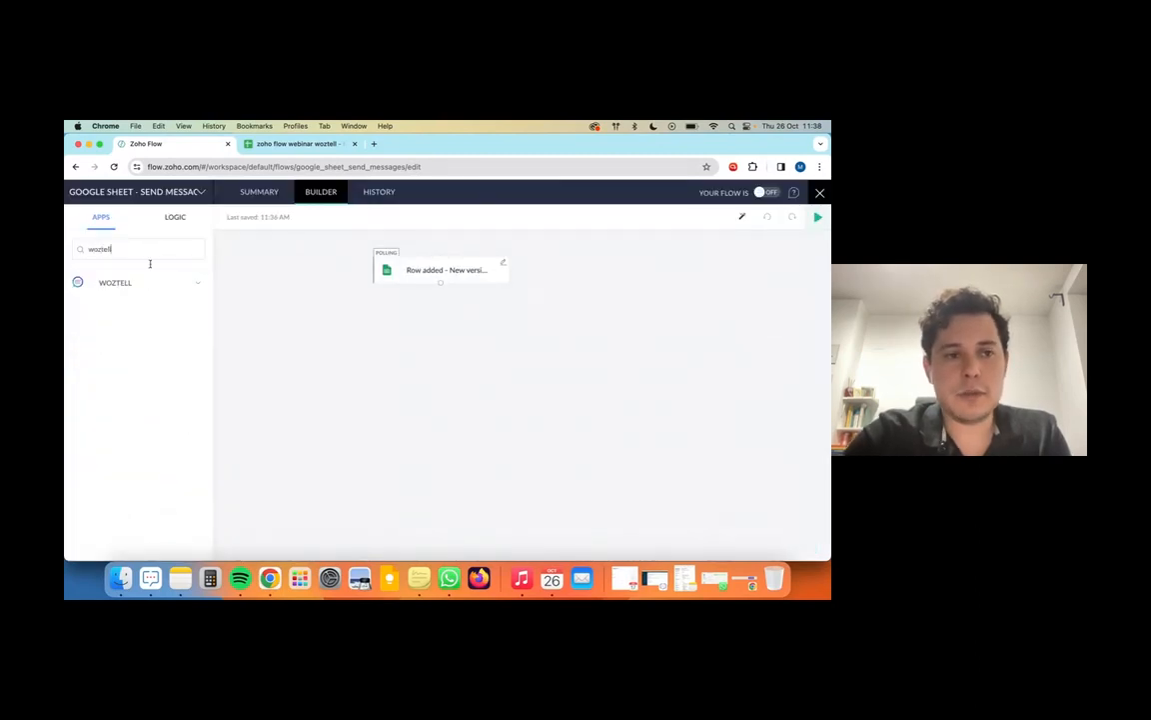
{"action": "left_click", "coordinate": [164, 281]}
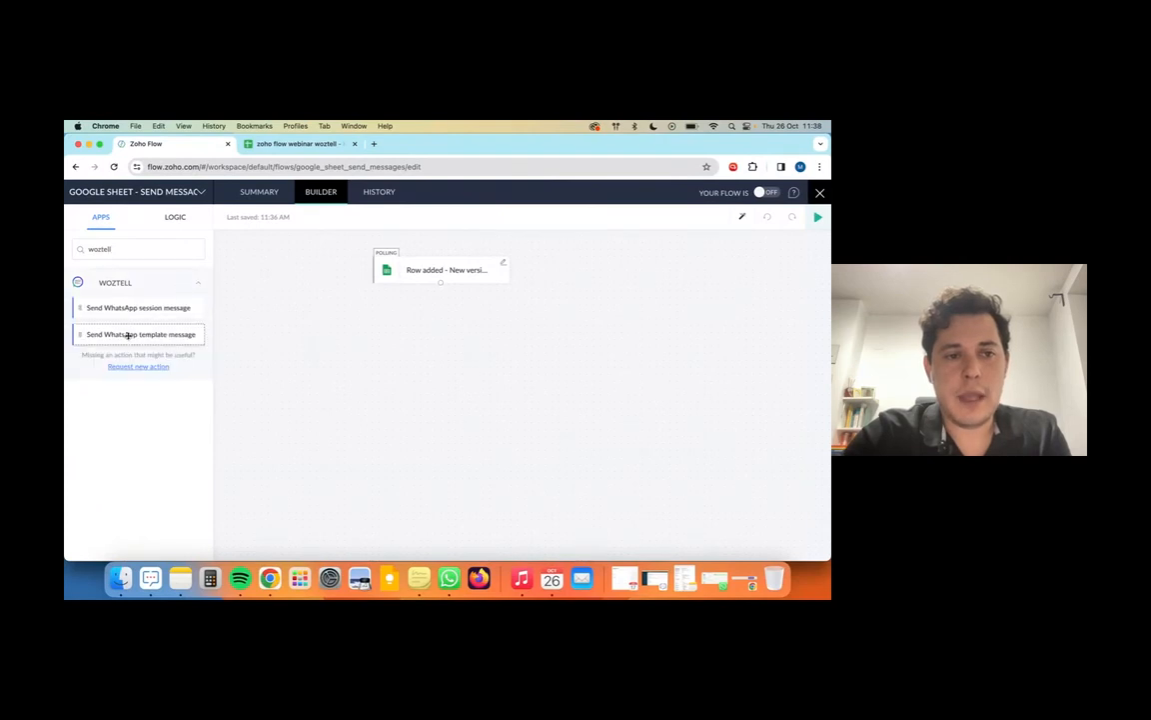
{"action": "left_click_drag", "start_coordinate": [128, 336], "coordinate": [437, 324]}
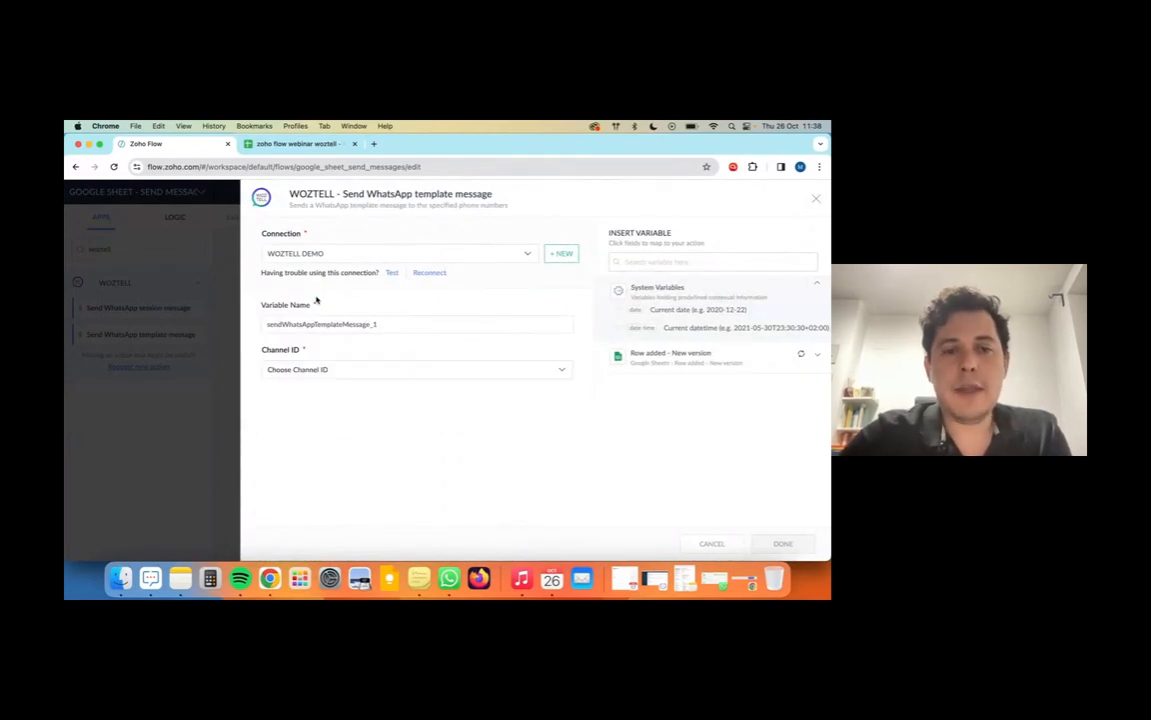
{"action": "left_click", "coordinate": [344, 372]}
{"action": "left_click", "coordinate": [329, 407]}
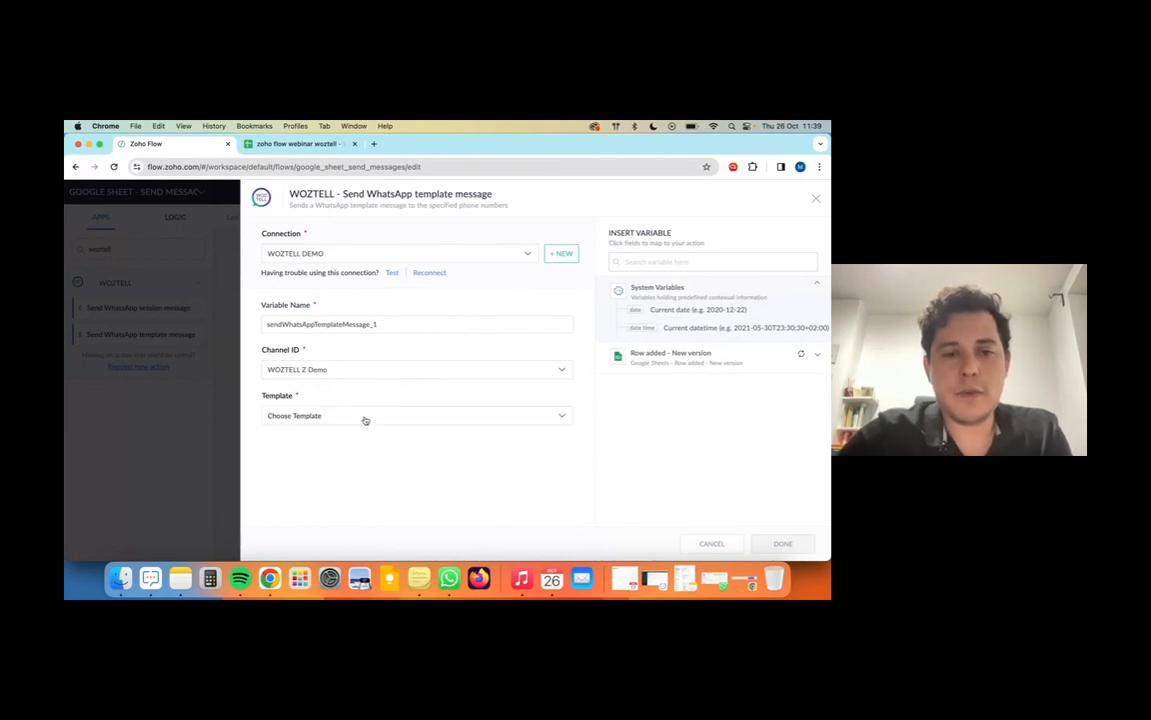
Step: Select 'mes cumple [es]' as the message template
{"action": "left_click", "coordinate": [365, 419]}
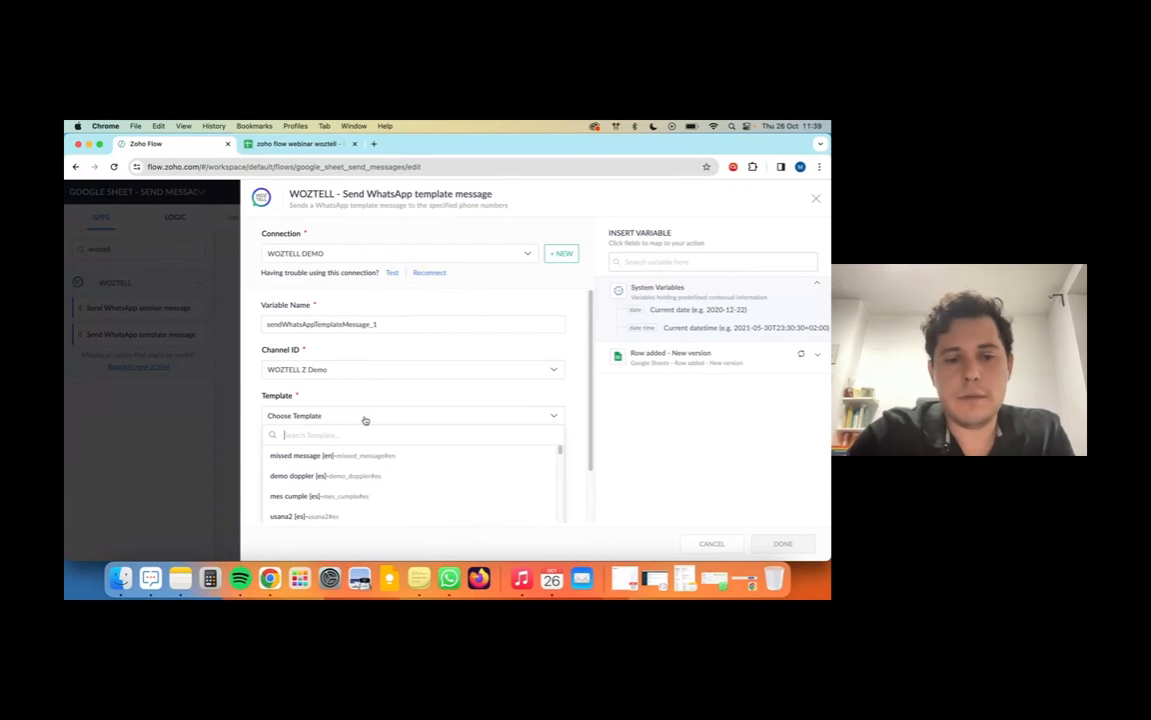
{"action": "left_click", "coordinate": [317, 497]}
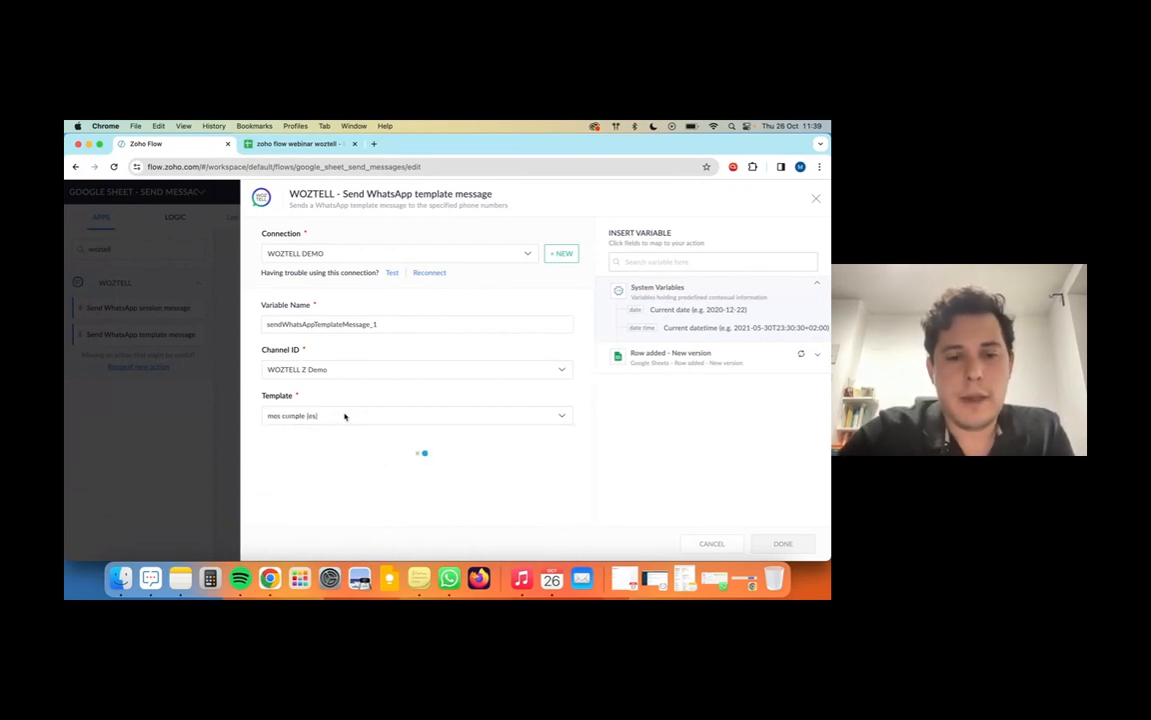
{"action": "scroll", "coordinate": [342, 412], "scroll_direction": "down", "scroll_amount": 2}
{"action": "left_click", "coordinate": [333, 355]}
{"action": "scroll", "coordinate": [329, 410], "scroll_direction": "down", "scroll_amount": 1}
{"action": "left_click", "coordinate": [330, 424]}
{"action": "scroll", "coordinate": [310, 410], "scroll_direction": "down", "scroll_amount": 2}
Step: Map Name to Parameter 1, No to Parameter 2, and Mobile as recipient number, then save
{"action": "left_click", "coordinate": [294, 400]}
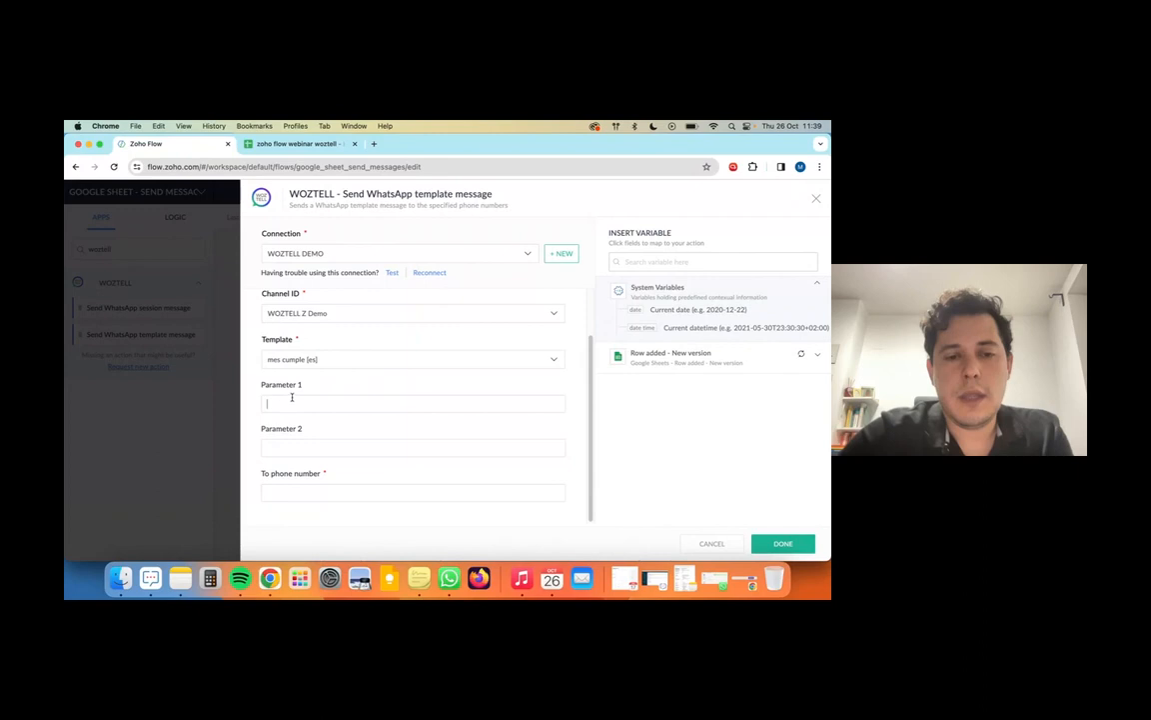
{"action": "left_click", "coordinate": [680, 360]}
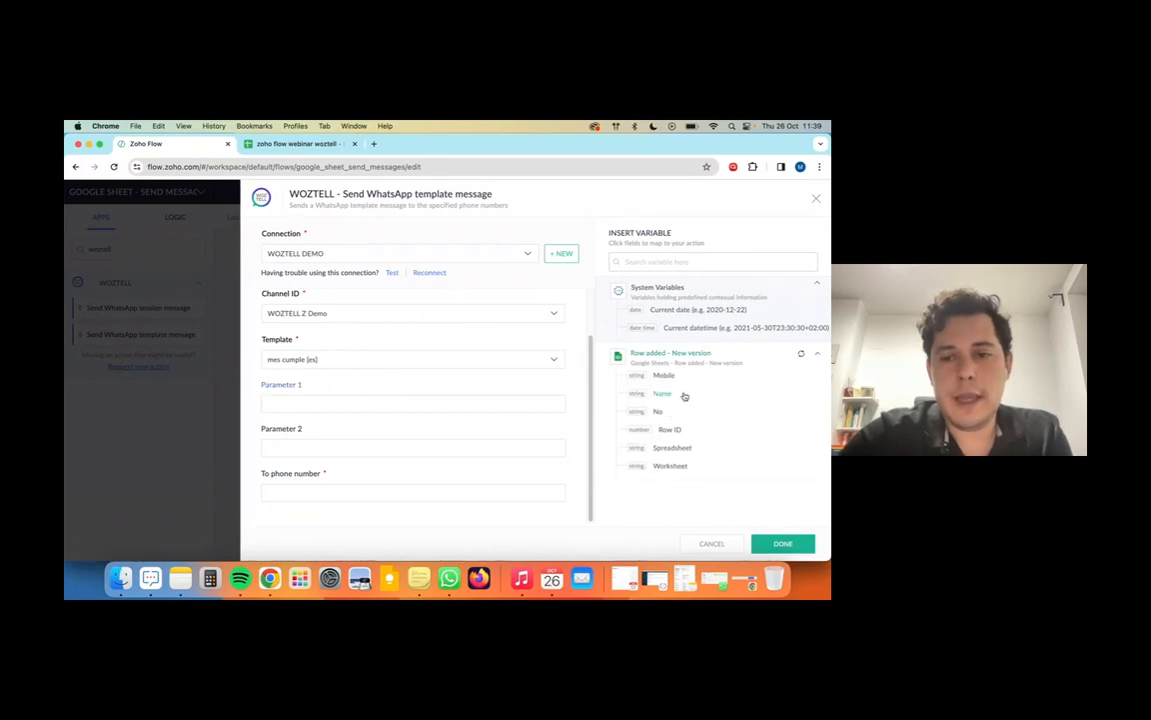
{"action": "left_click", "coordinate": [681, 395]}
{"action": "left_click", "coordinate": [315, 445]}
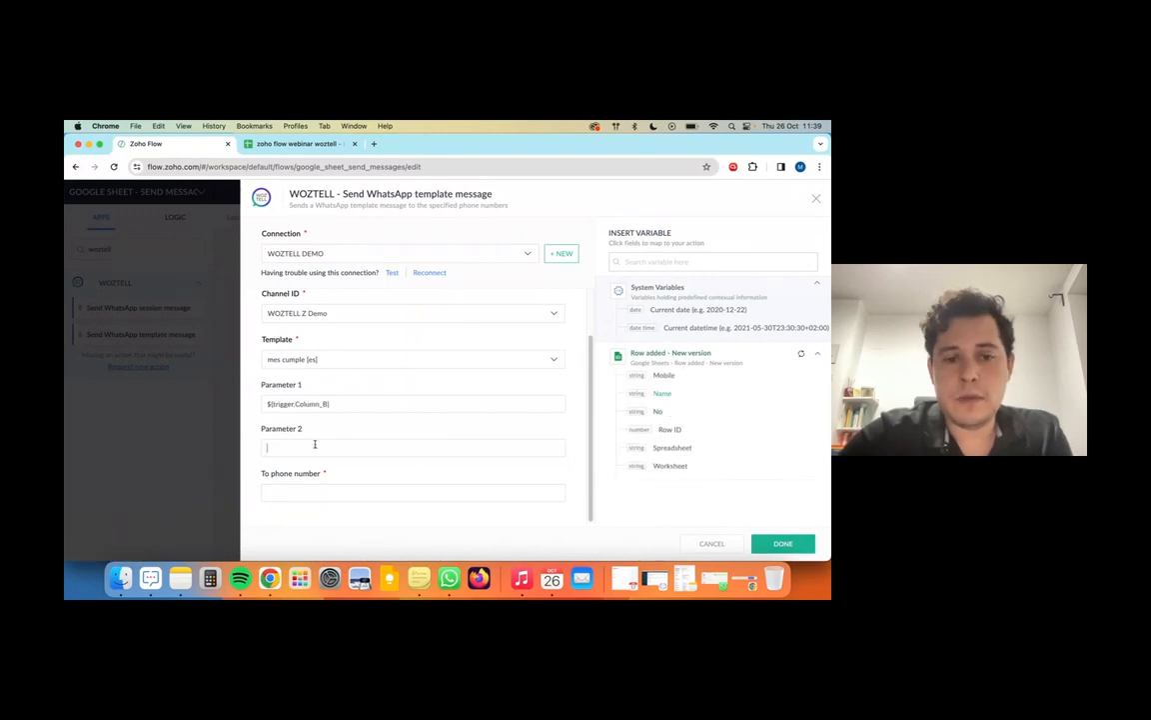
{"action": "left_click", "coordinate": [658, 413]}
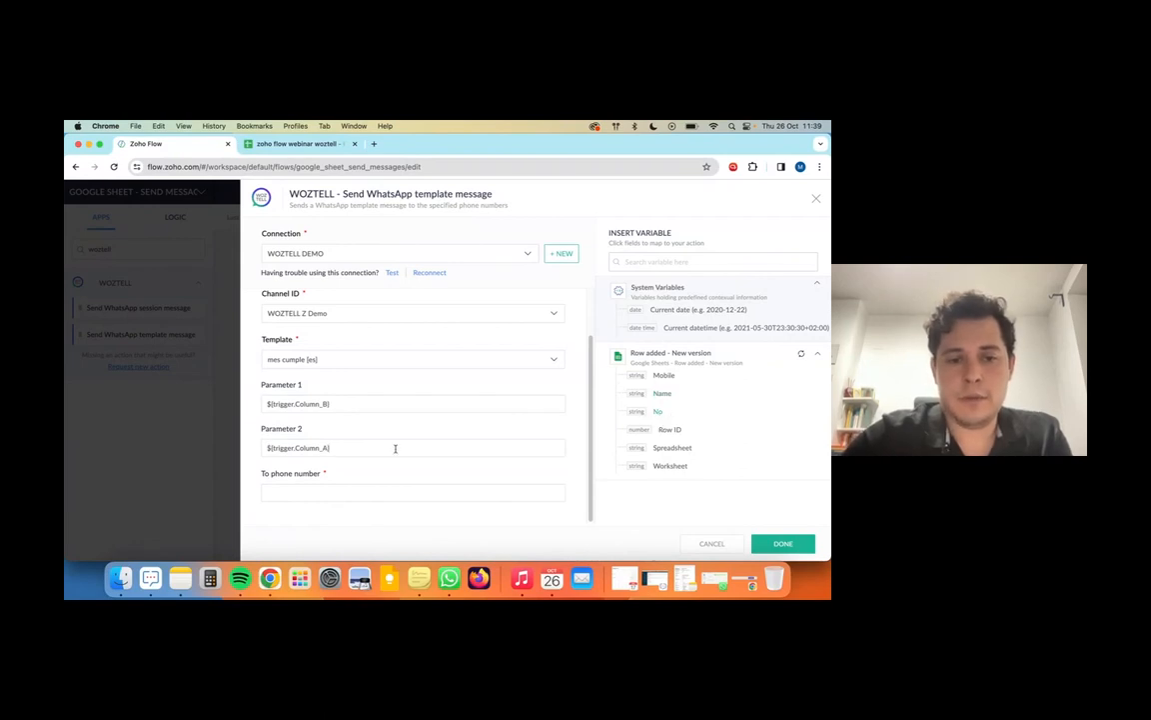
{"action": "left_click", "coordinate": [663, 377]}
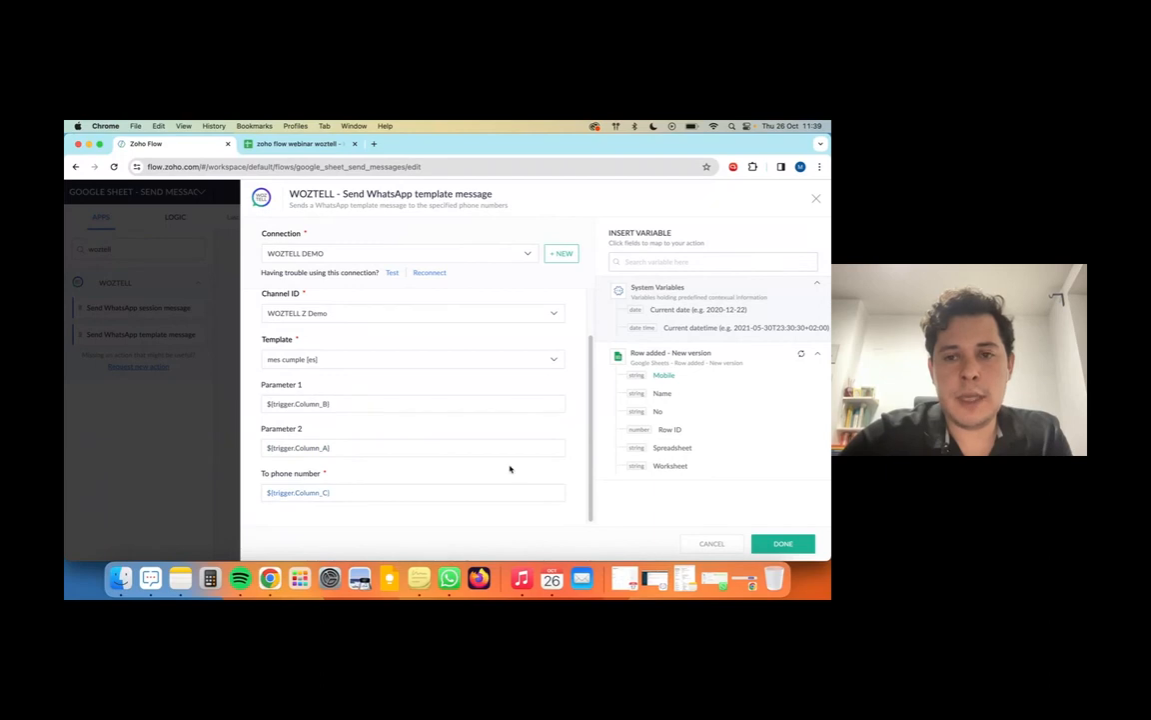
{"action": "left_click", "coordinate": [780, 543]}
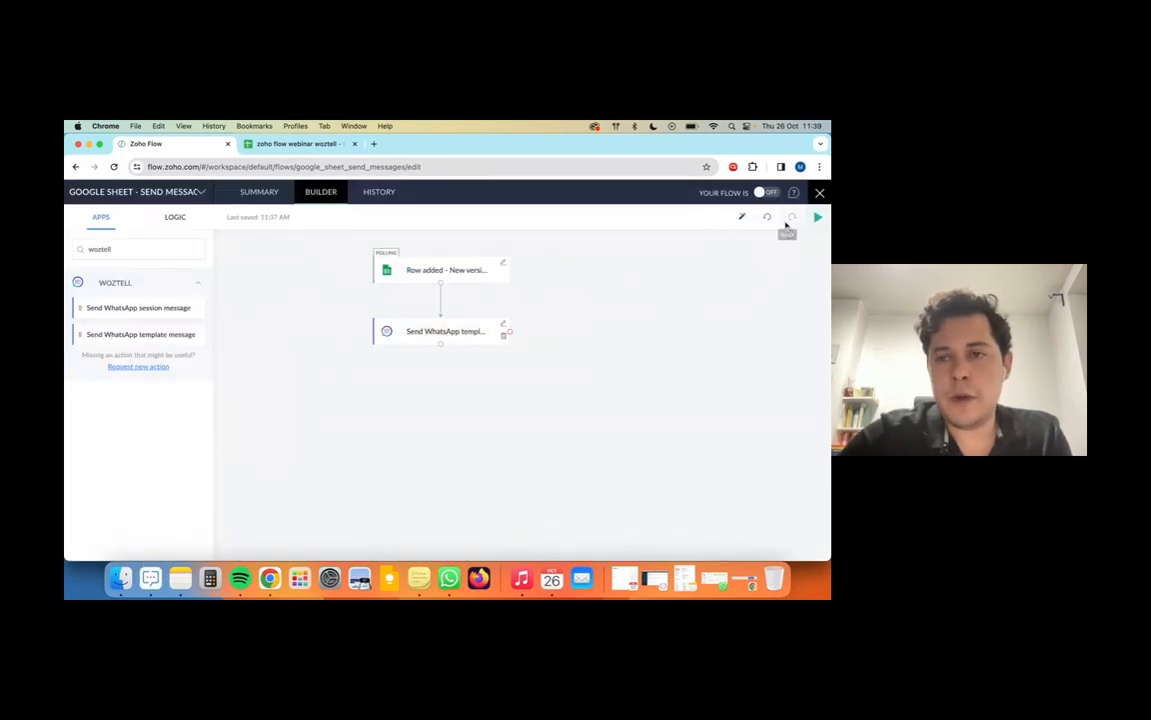
Step: Test the flow with the sample sheet row, check the trigger and WhatsApp outputs, and rerun it
{"action": "left_click", "coordinate": [816, 218]}
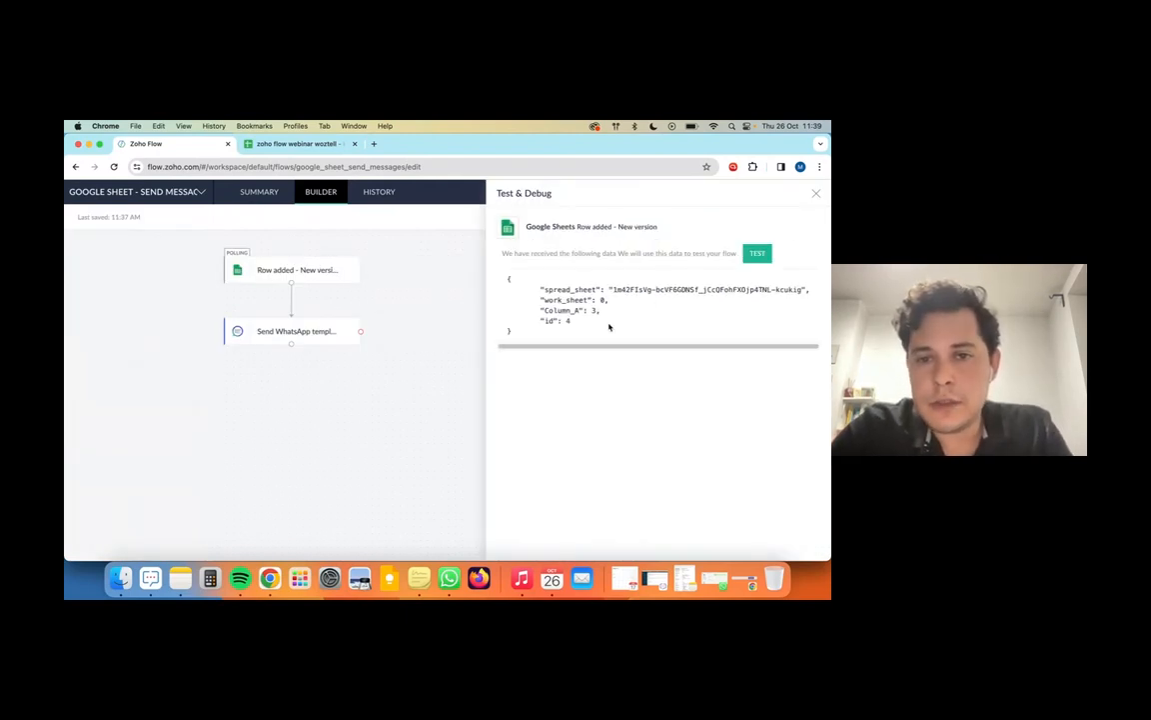
{"action": "left_click", "coordinate": [760, 254]}
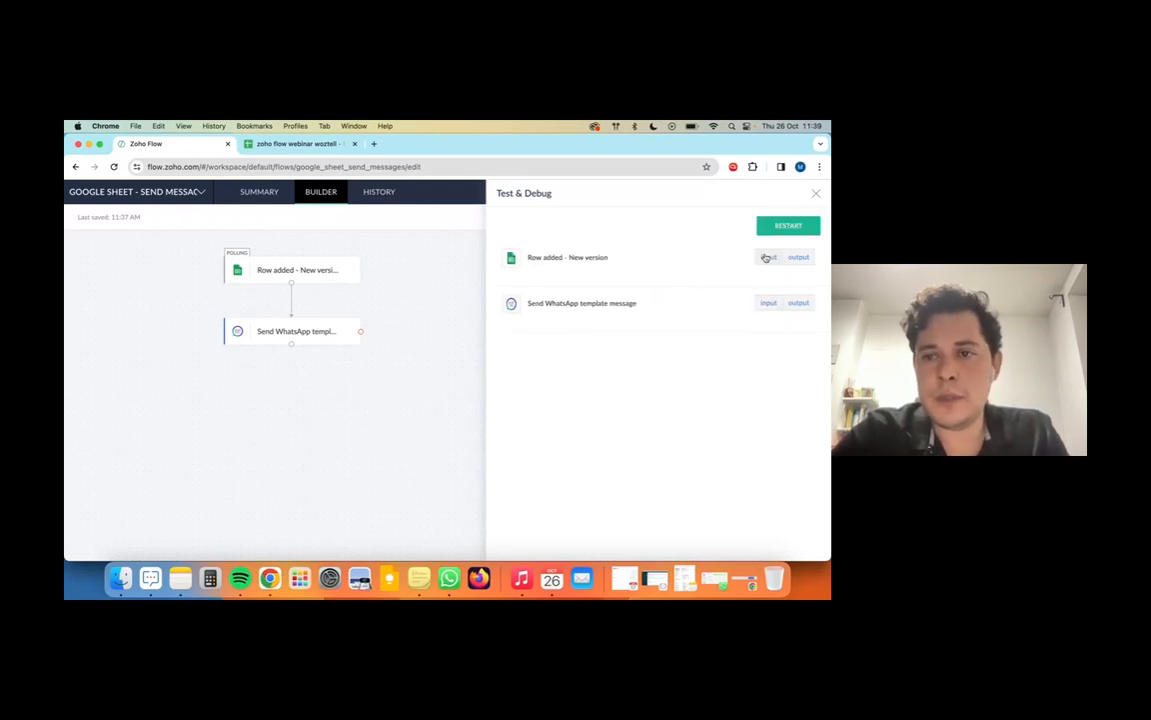
{"action": "left_click", "coordinate": [799, 304]}
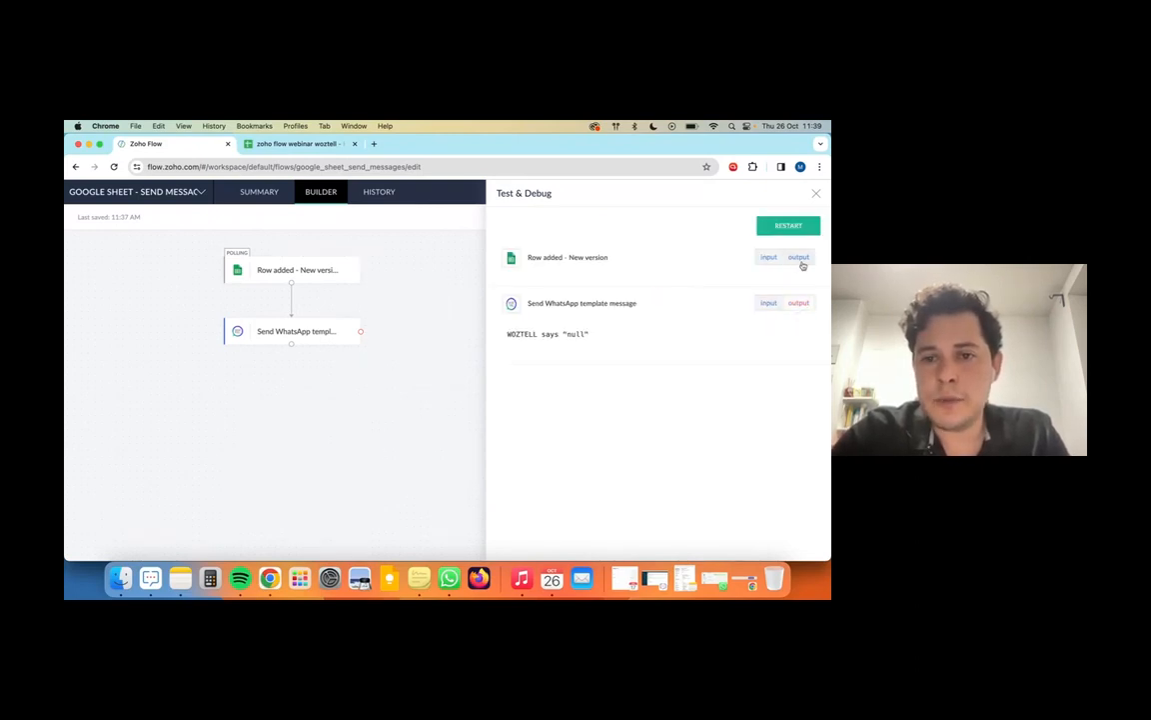
{"action": "left_click", "coordinate": [799, 257]}
{"action": "left_click", "coordinate": [788, 228]}
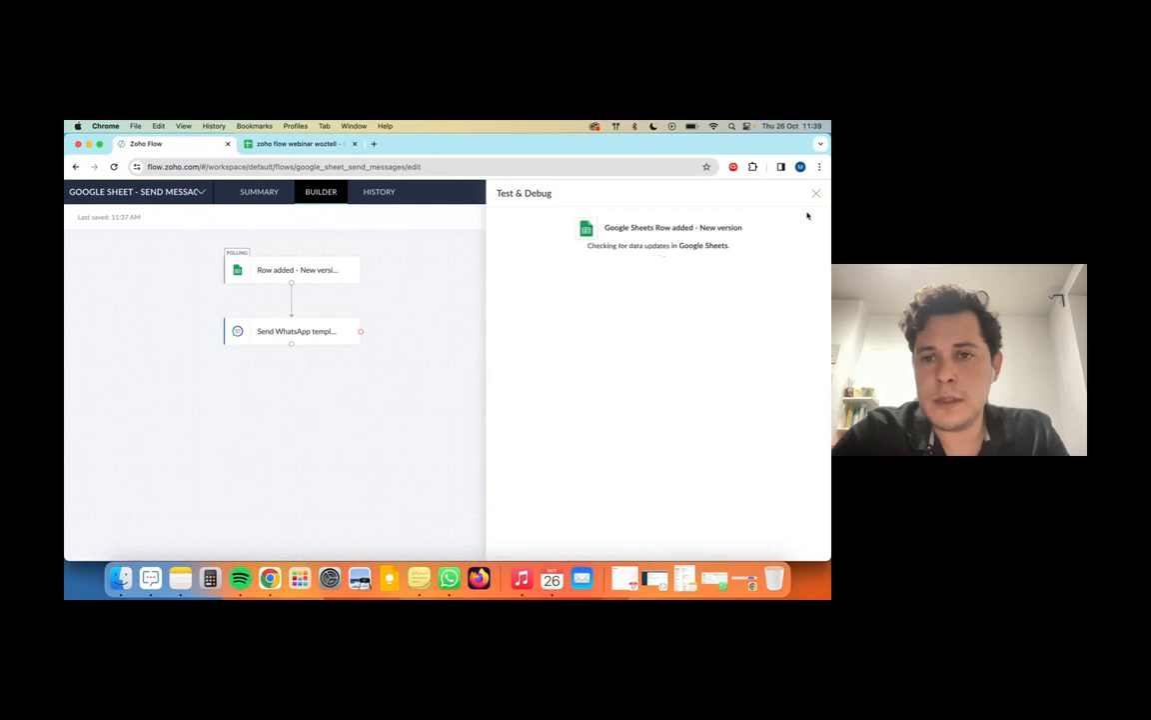
{"action": "triple_click", "coordinate": [666, 253]}
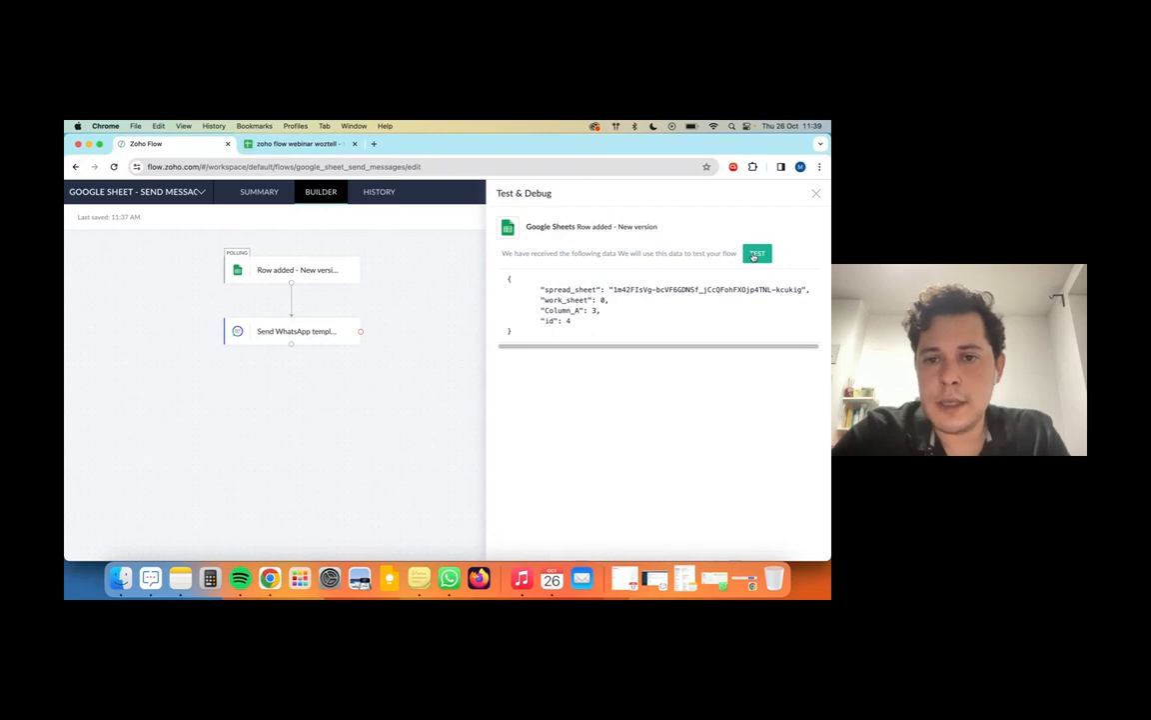
{"action": "left_click", "coordinate": [757, 255]}
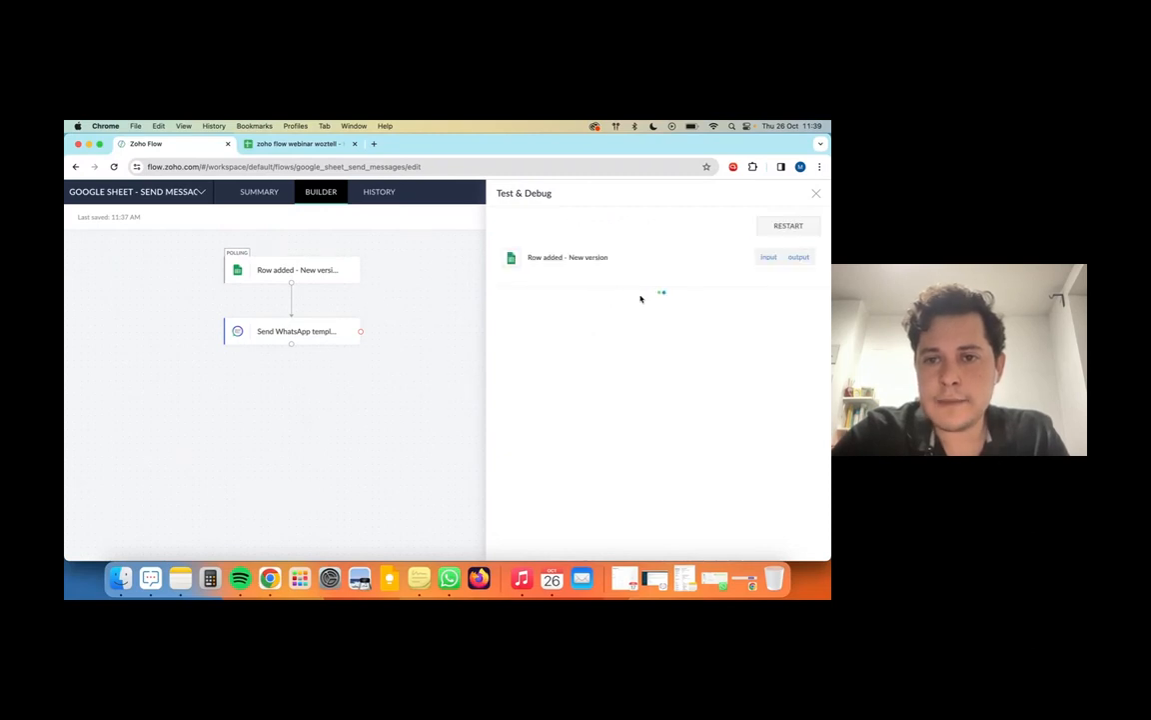
Step: Close the test panel and switch the flow on
{"action": "left_click", "coordinate": [817, 195]}
{"action": "left_click", "coordinate": [770, 194]}
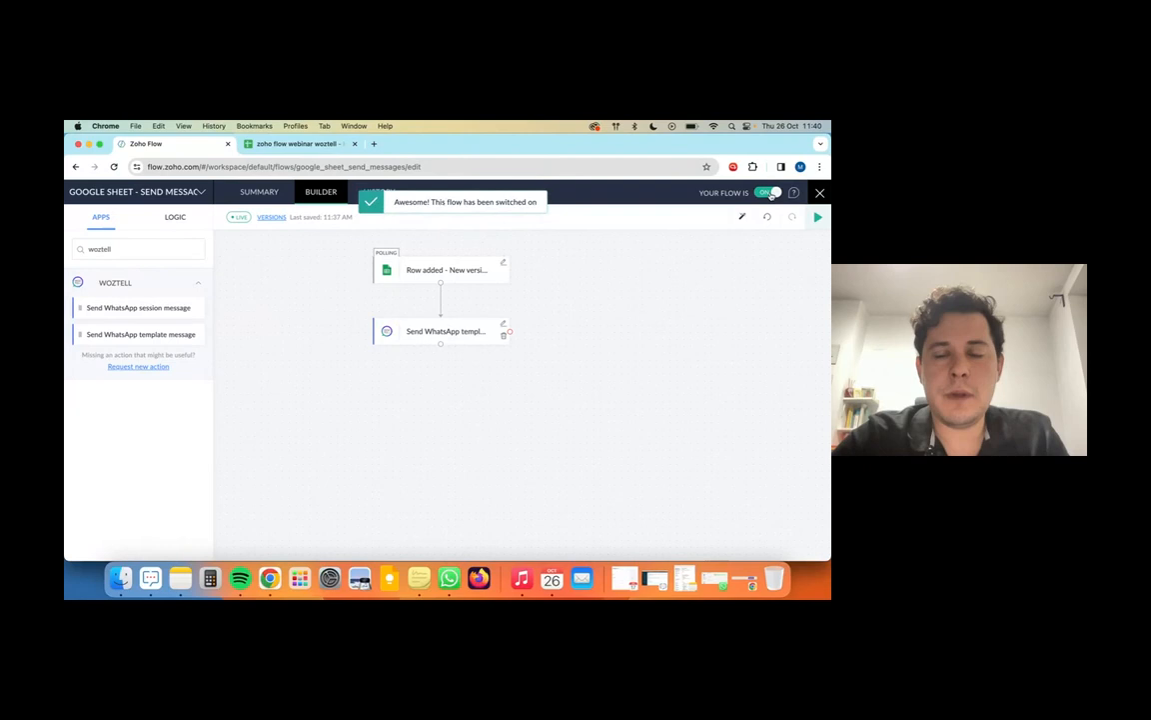
{"action": "left_click", "coordinate": [297, 143]}
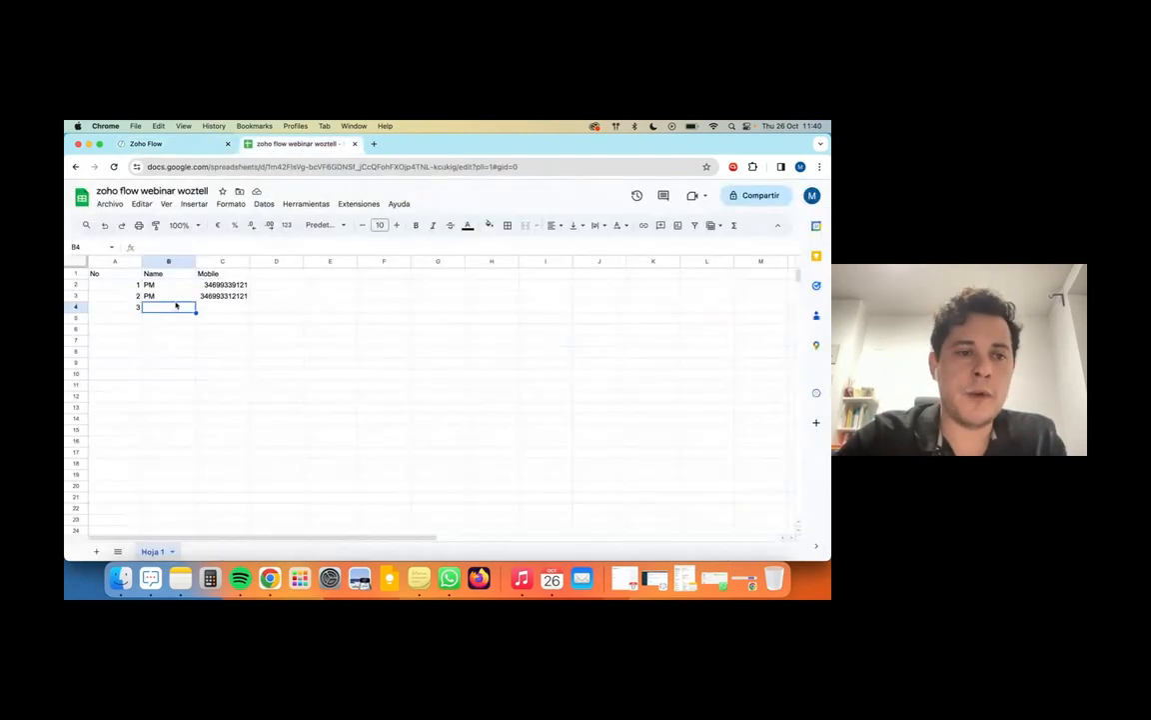
Step: Enter the contact's name and mobile number in row 4, then return to the ShowTime window
{"action": "type", "text": "PM"}
{"action": "key", "text": "Tab"}
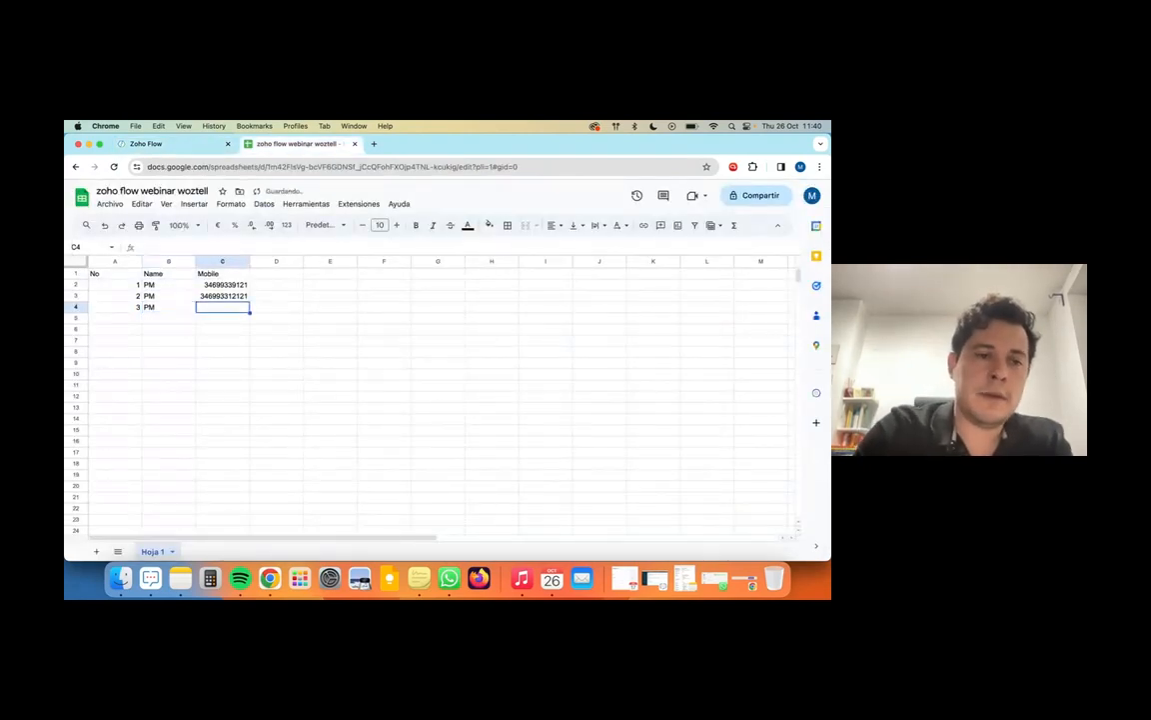
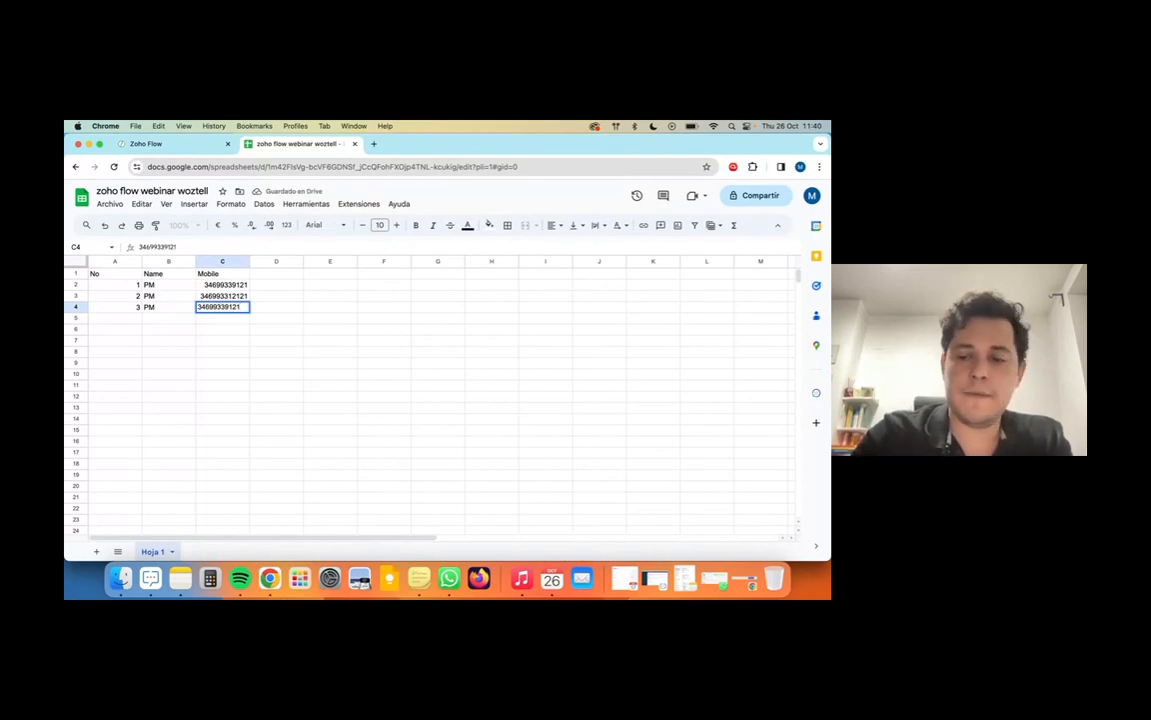
{"action": "key", "text": "Return"}
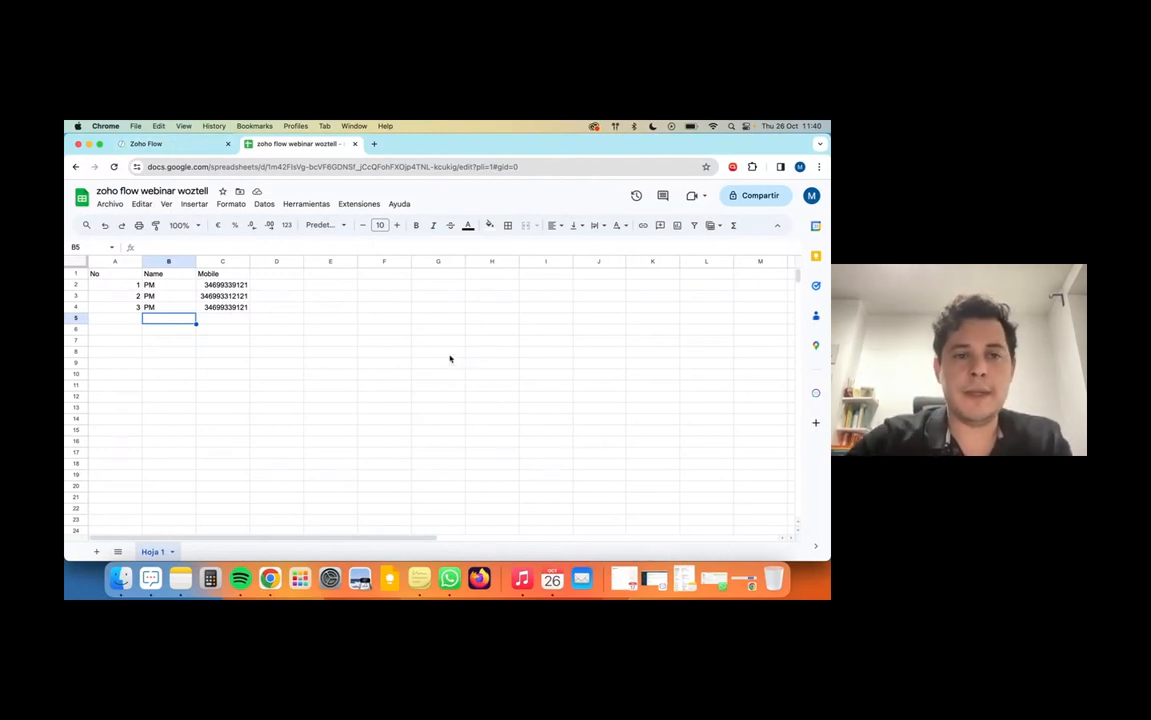
{"action": "key", "text": "ctrl+Up"}
{"action": "left_click", "coordinate": [319, 301]}
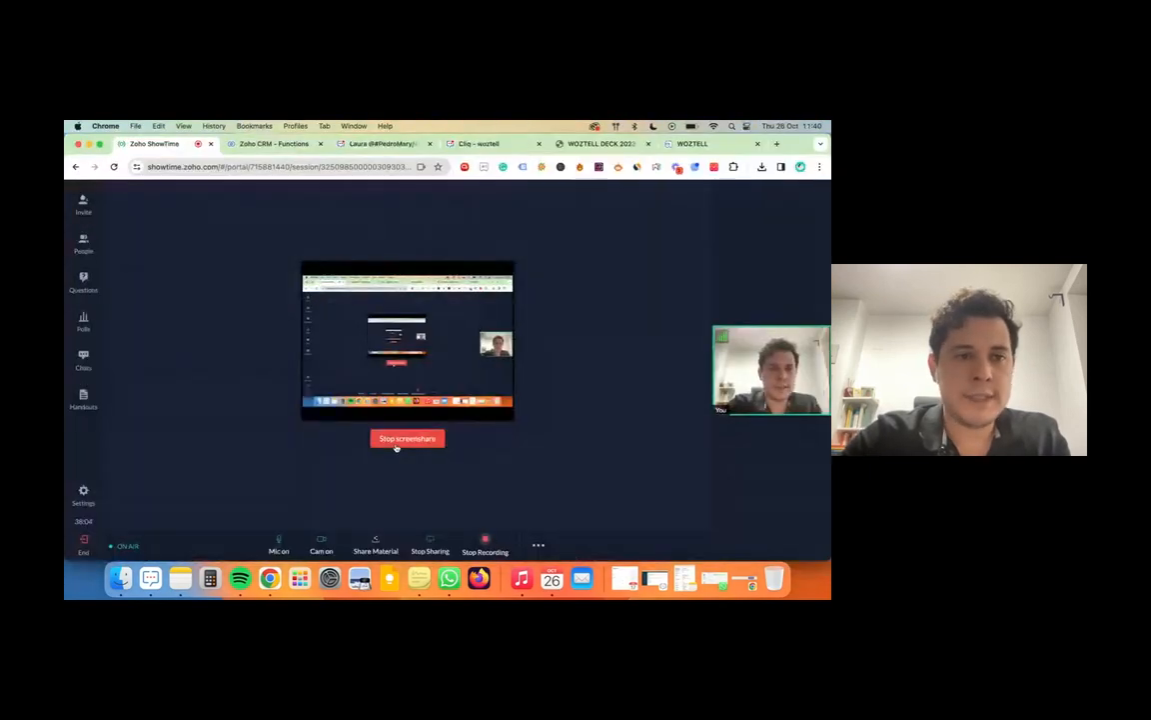